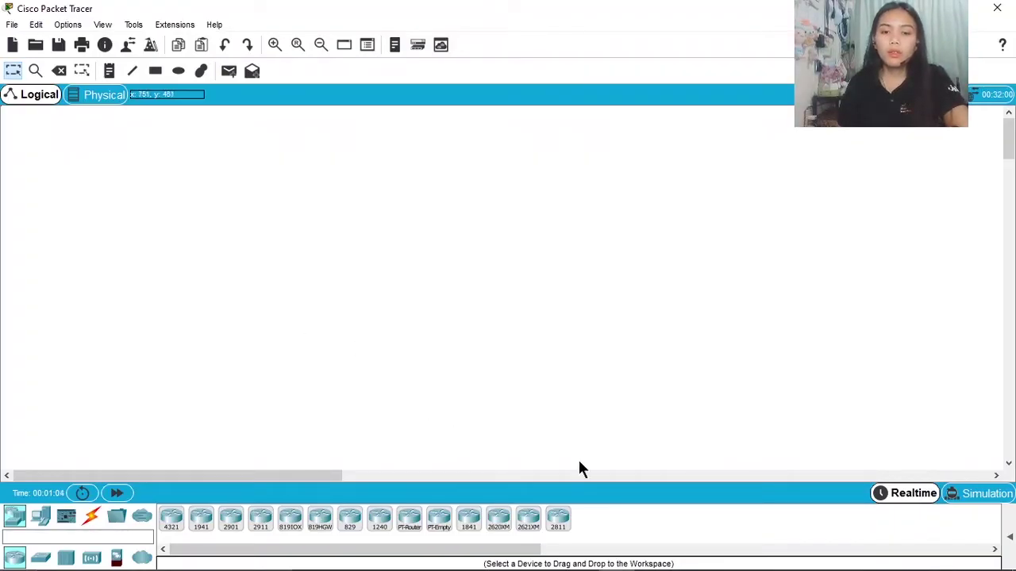
- Place two 2811 routers, Router0 and Router1, side by side on the canvas
click(561, 521)
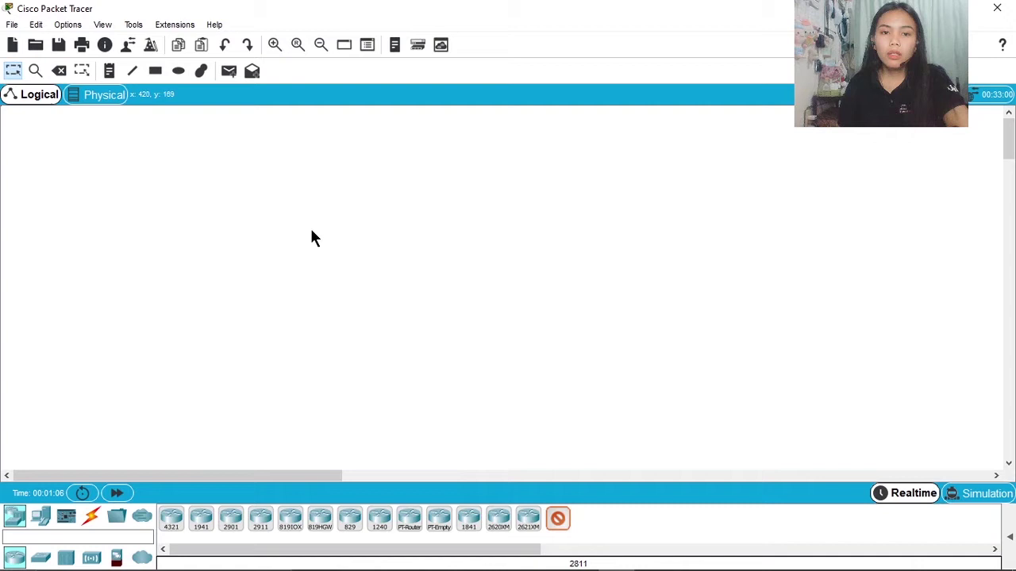
click(276, 164)
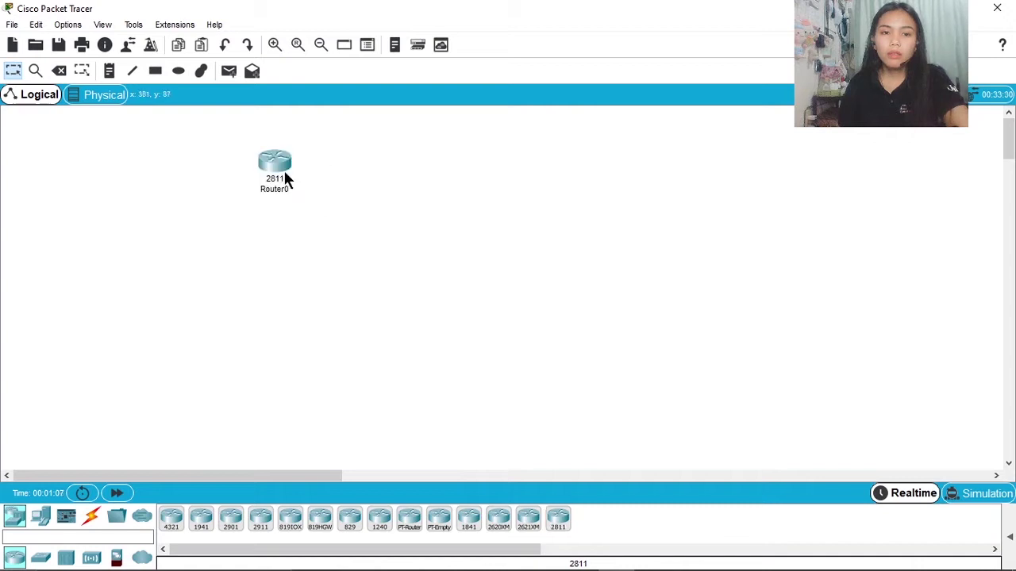
click(560, 521)
click(599, 162)
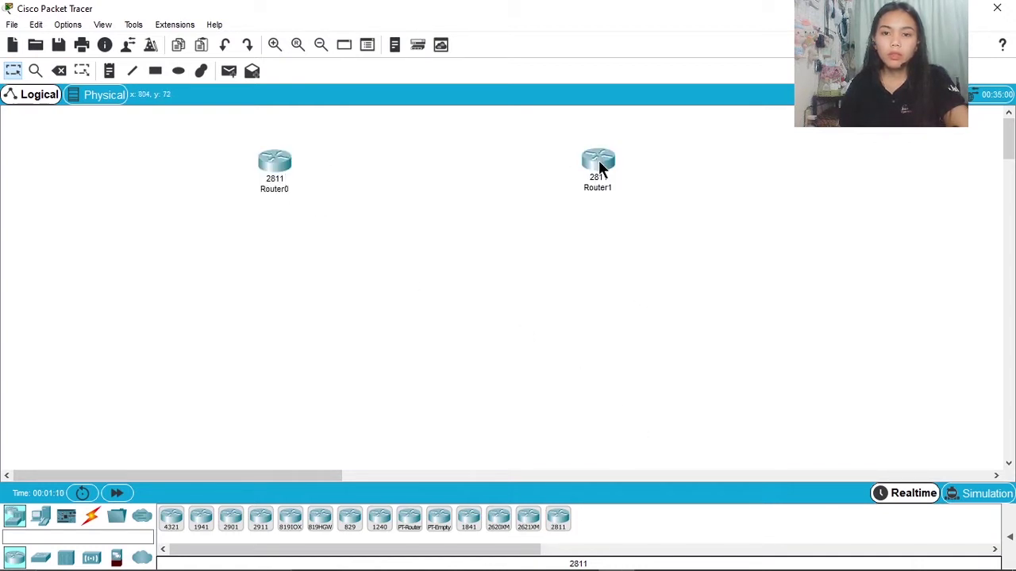
drag(599, 162, 610, 182)
drag(270, 173, 281, 174)
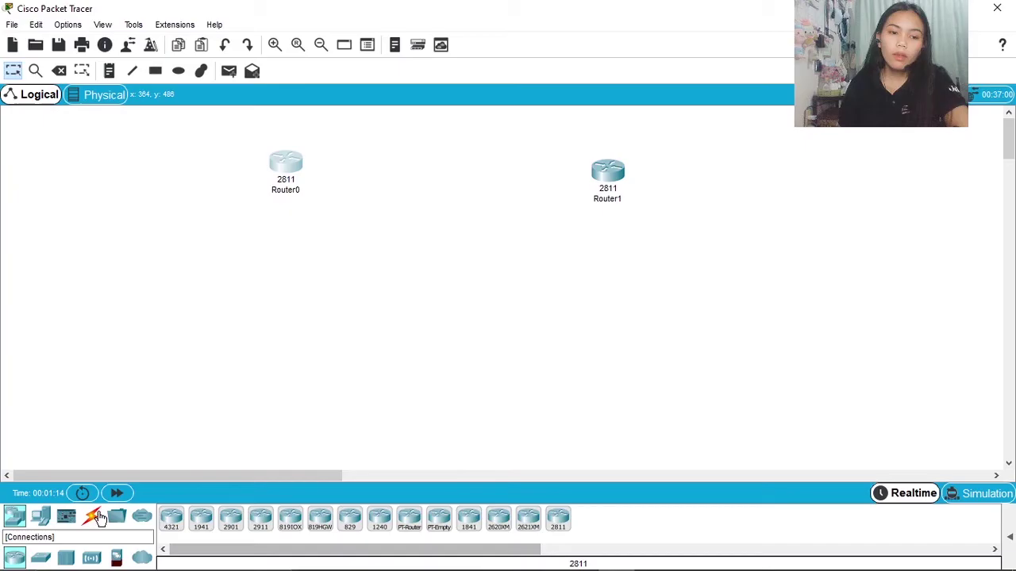
- Add a 2950T-24 switch, Switch0, beneath Router0 and line the pair up
click(41, 558)
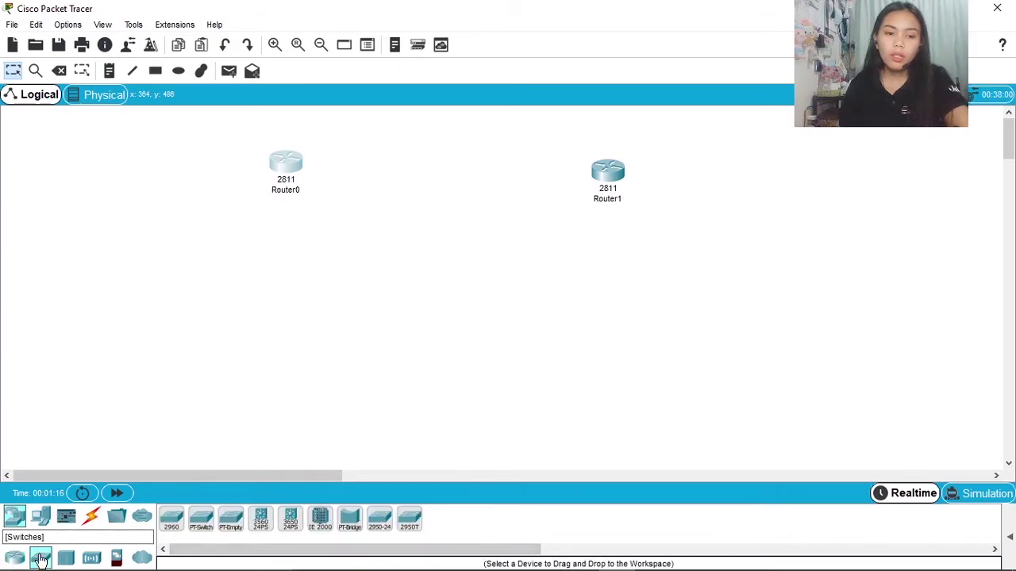
click(410, 520)
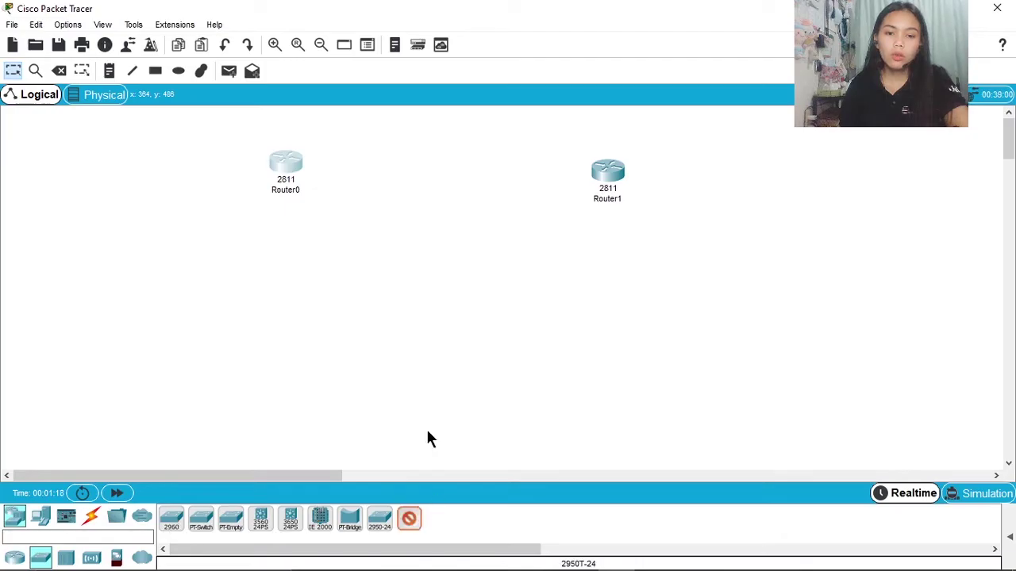
click(250, 257)
mouse_move(254, 262)
mouse_down()
mouse_move(268, 258)
mouse_move(256, 259)
mouse_up()
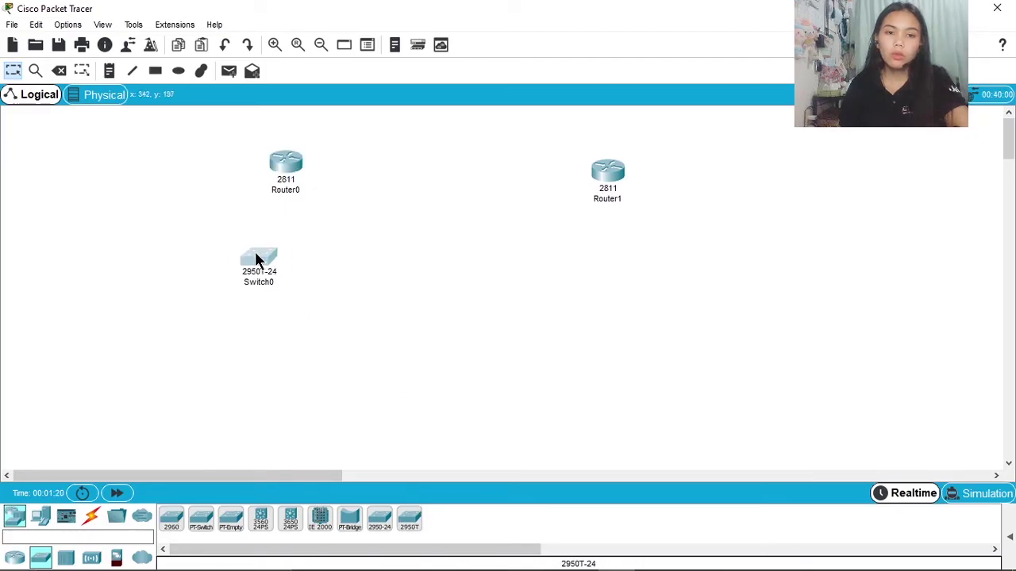
drag(276, 154, 245, 154)
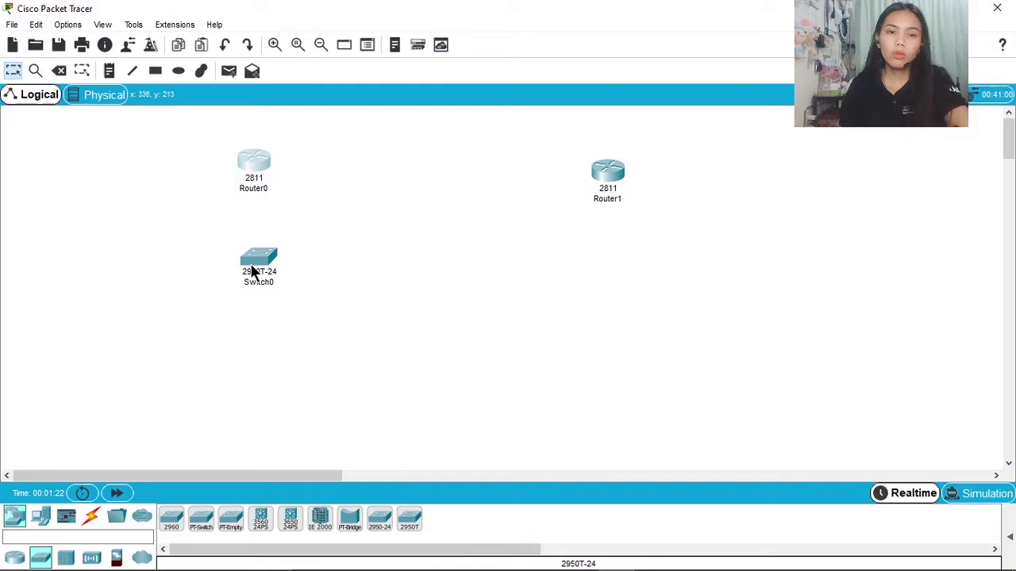
drag(250, 266, 217, 269)
drag(619, 176, 578, 177)
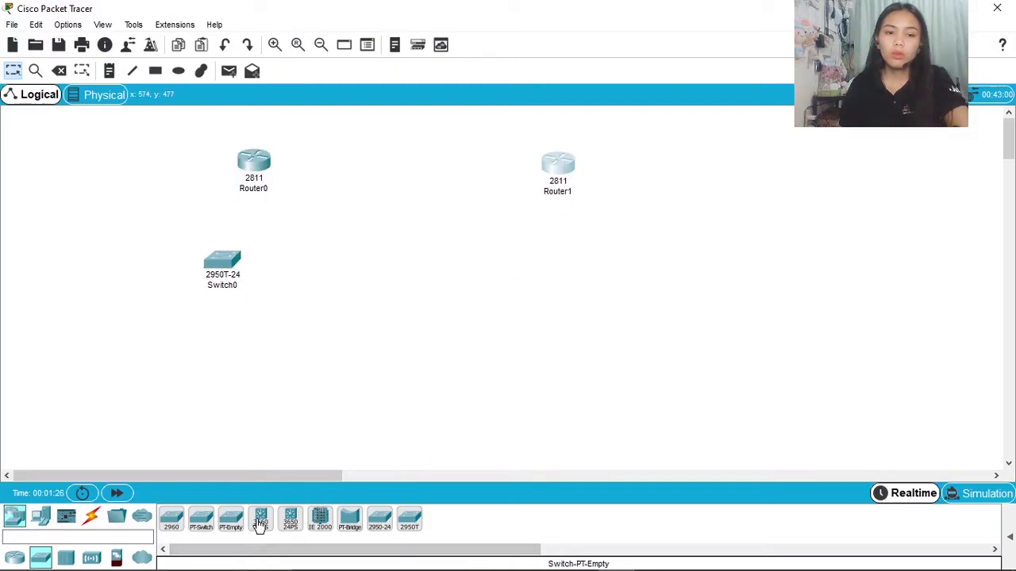
- Add a second 2950T-24 switch, Switch1, beneath Router1 and align both pairs into a square
click(410, 521)
click(580, 283)
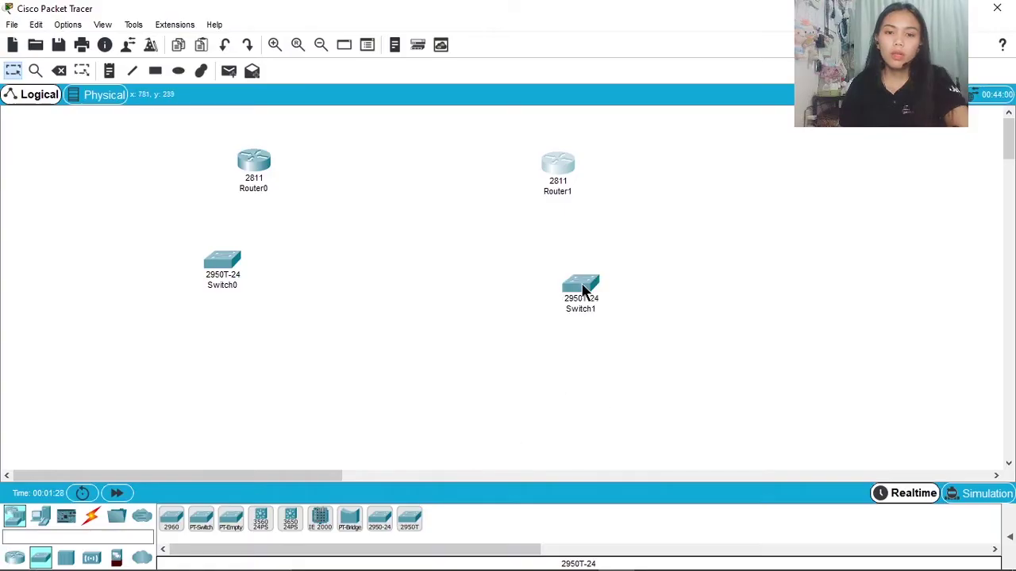
drag(562, 279, 552, 263)
drag(566, 179, 553, 167)
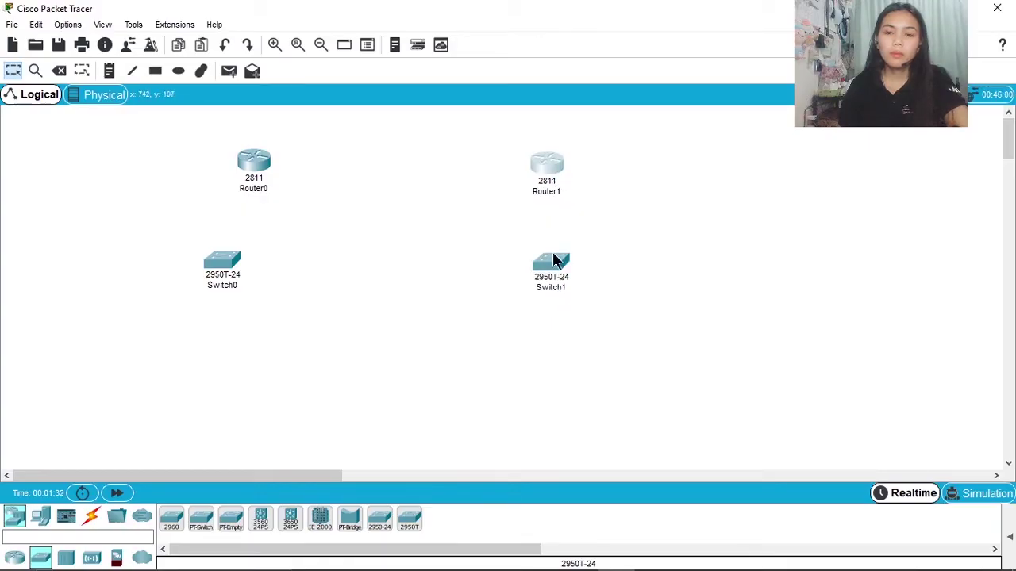
drag(556, 262, 546, 270)
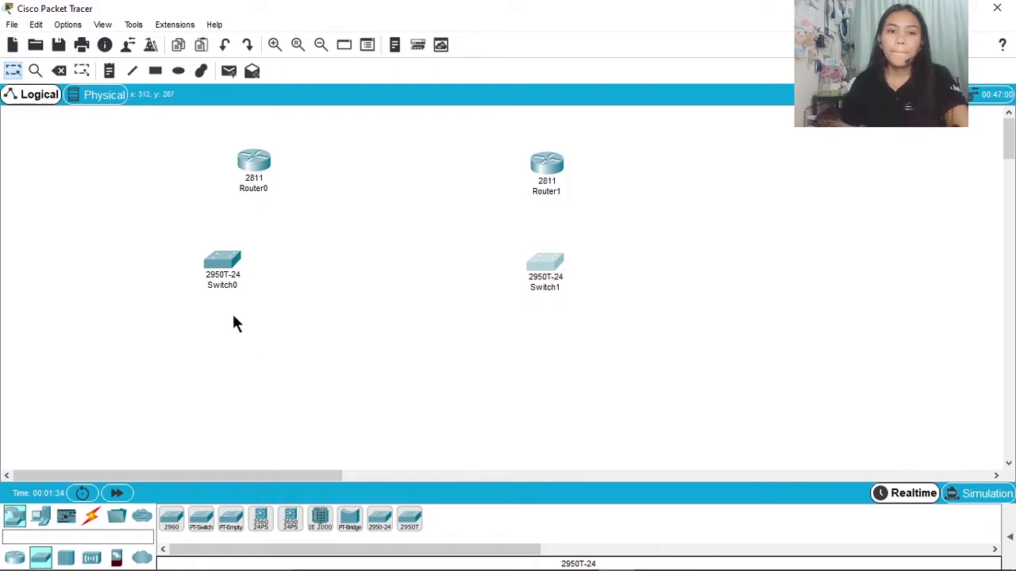
drag(217, 270, 234, 263)
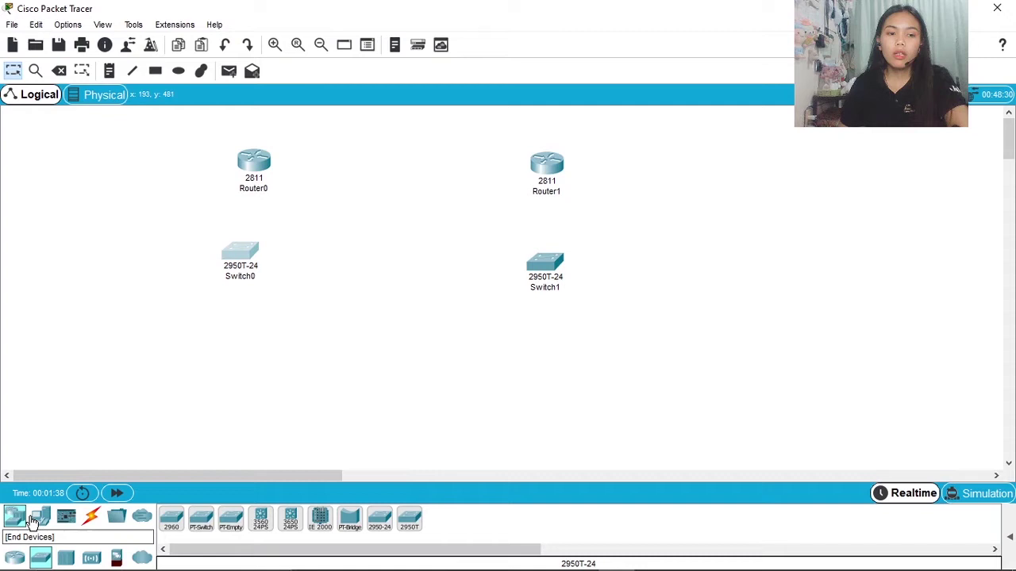
- Place PCs PC0–PC3 in a row under Switch0
click(41, 521)
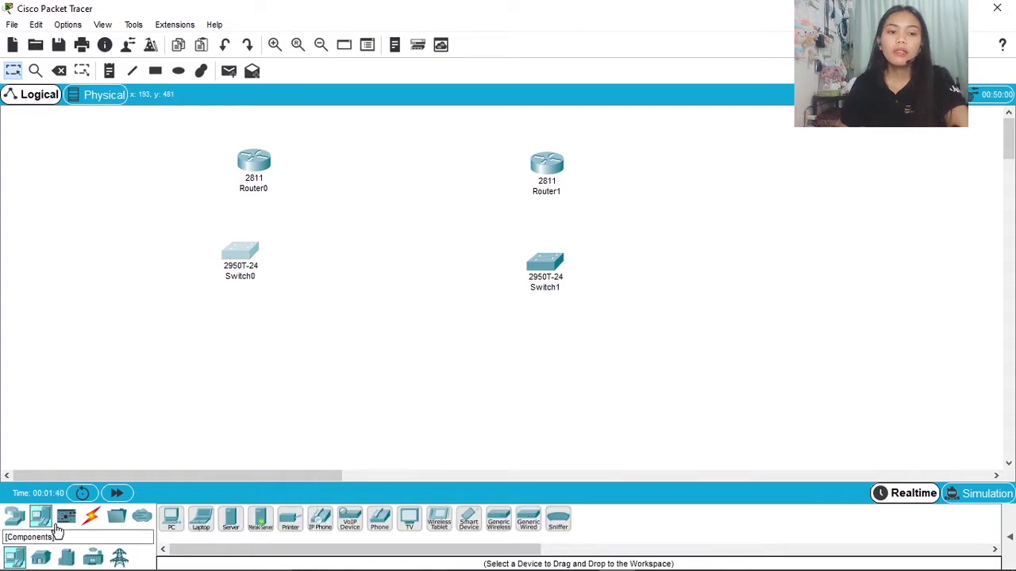
click(172, 530)
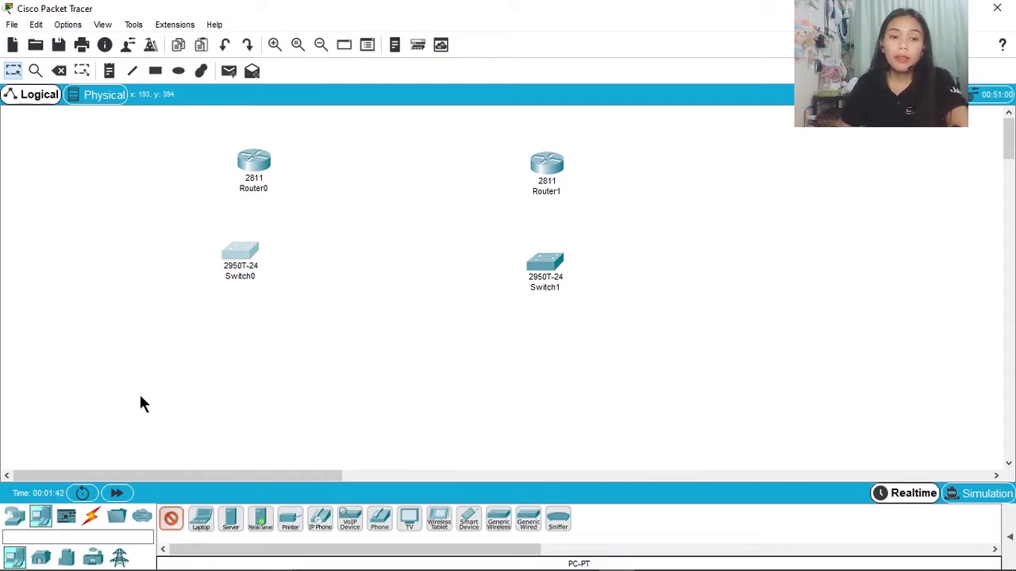
click(132, 364)
click(173, 516)
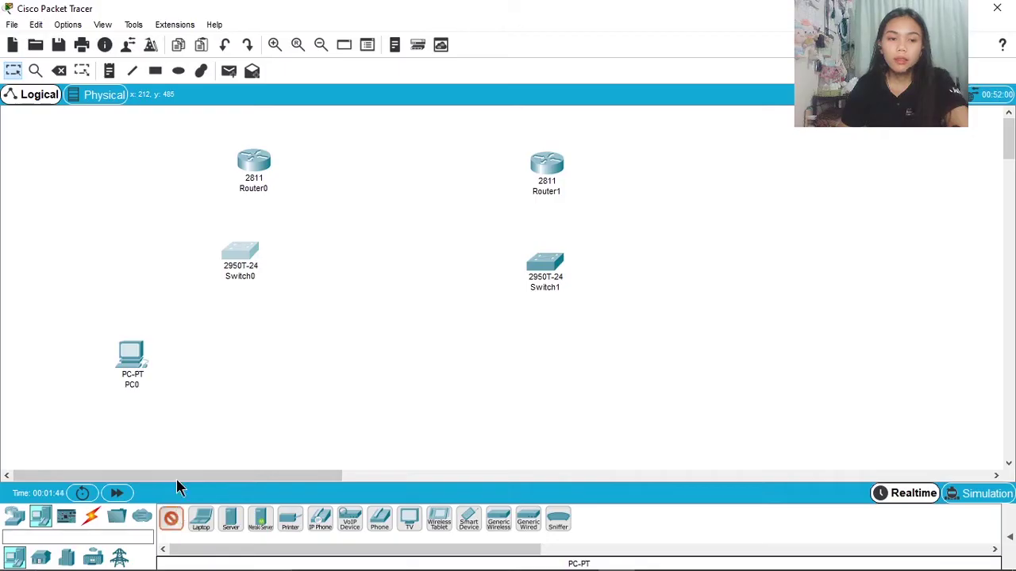
click(176, 365)
click(171, 524)
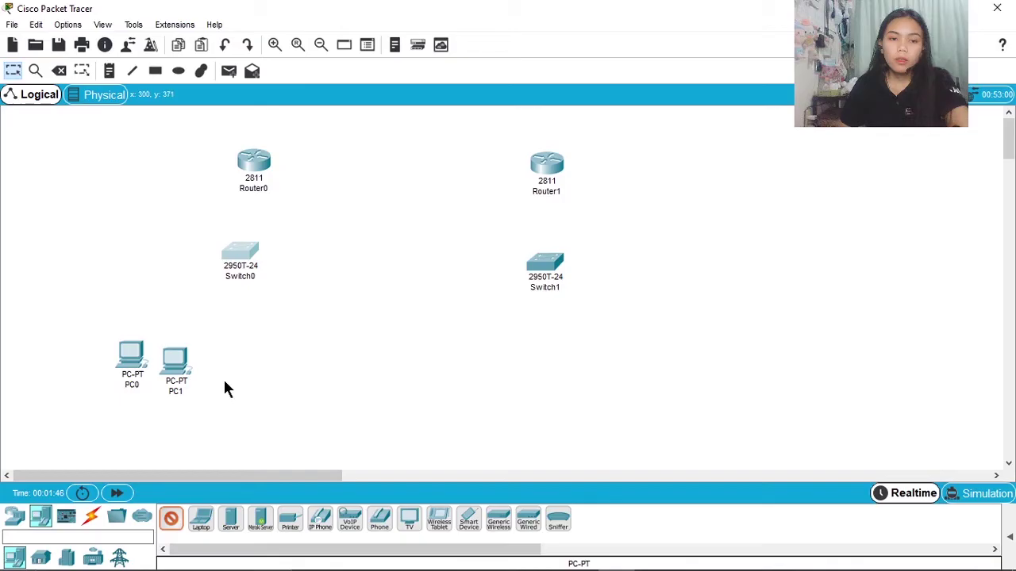
click(226, 367)
drag(172, 361, 246, 372)
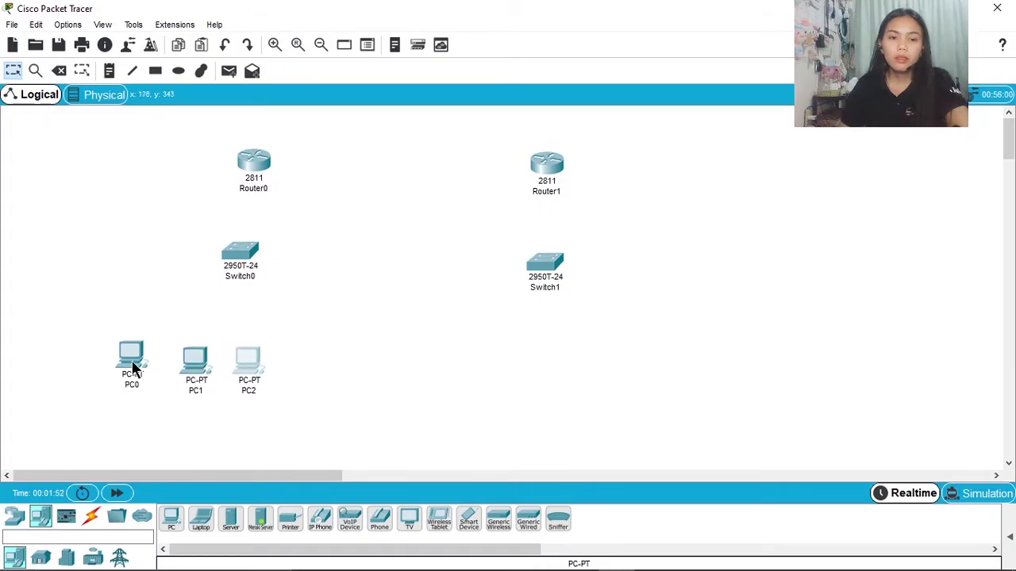
drag(132, 367, 140, 372)
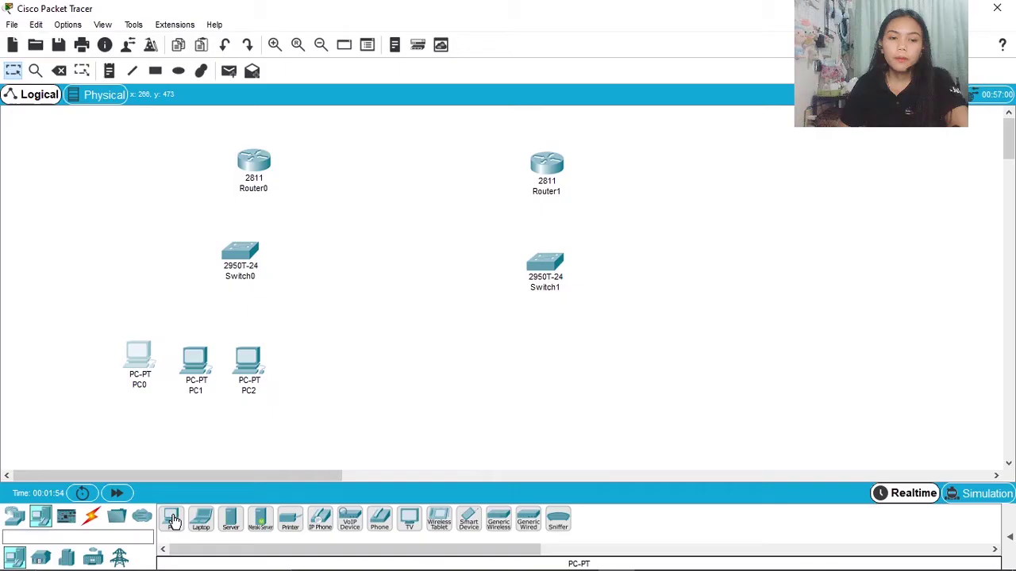
click(303, 353)
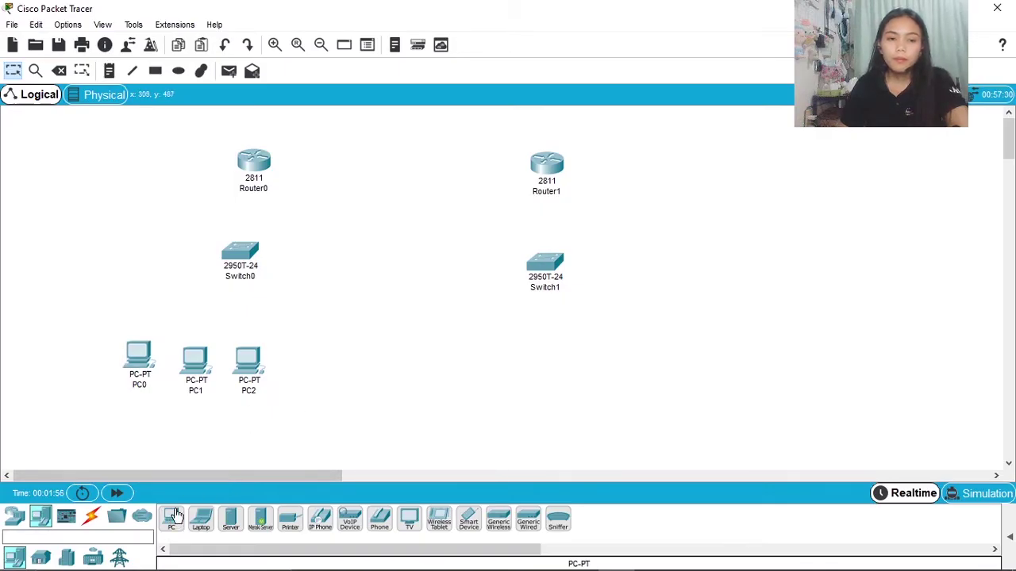
click(305, 365)
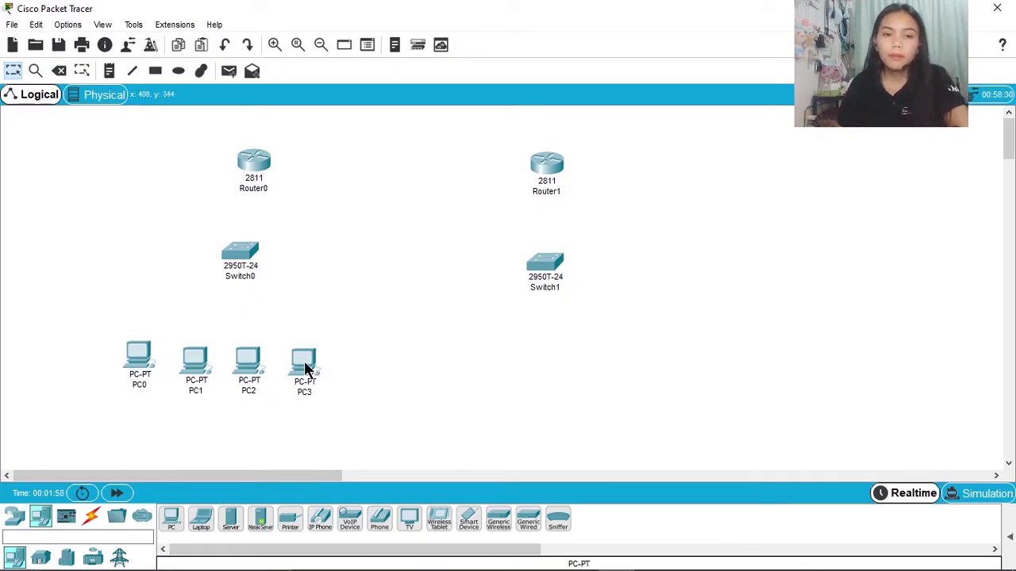
- Place PCs PC4–PC7 in a row under Switch1 and tidy their spacing
click(171, 520)
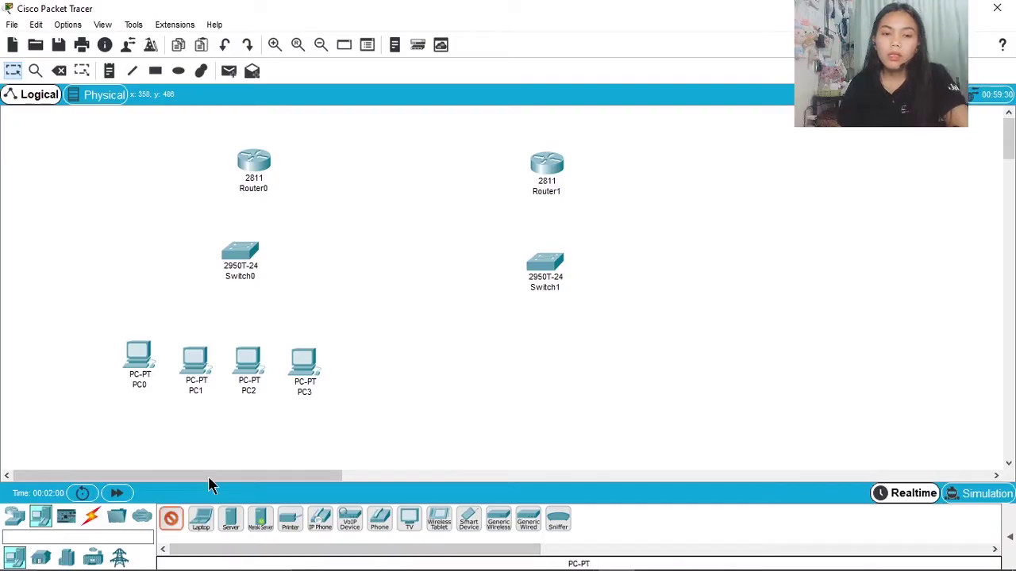
click(504, 355)
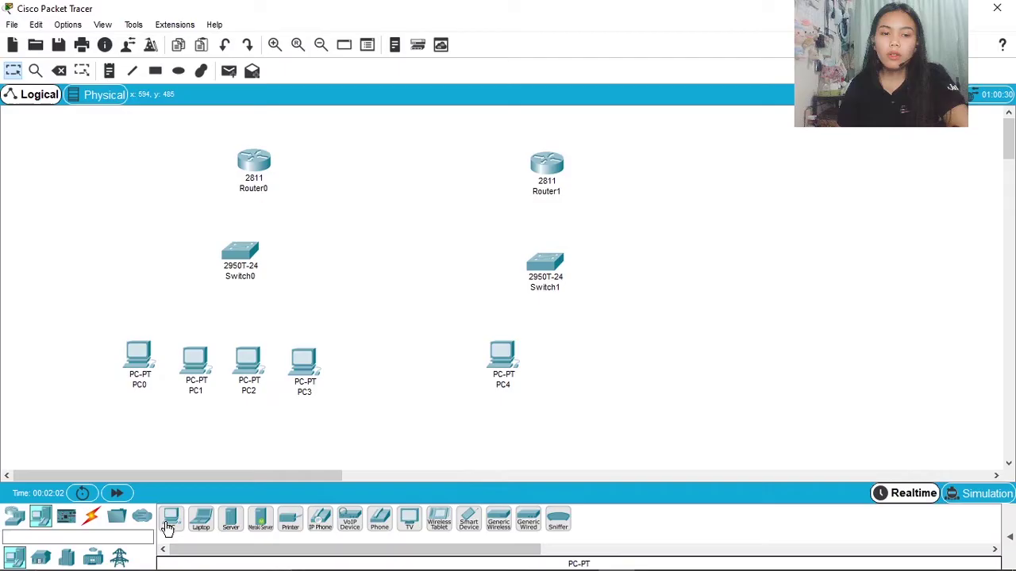
click(171, 520)
click(546, 355)
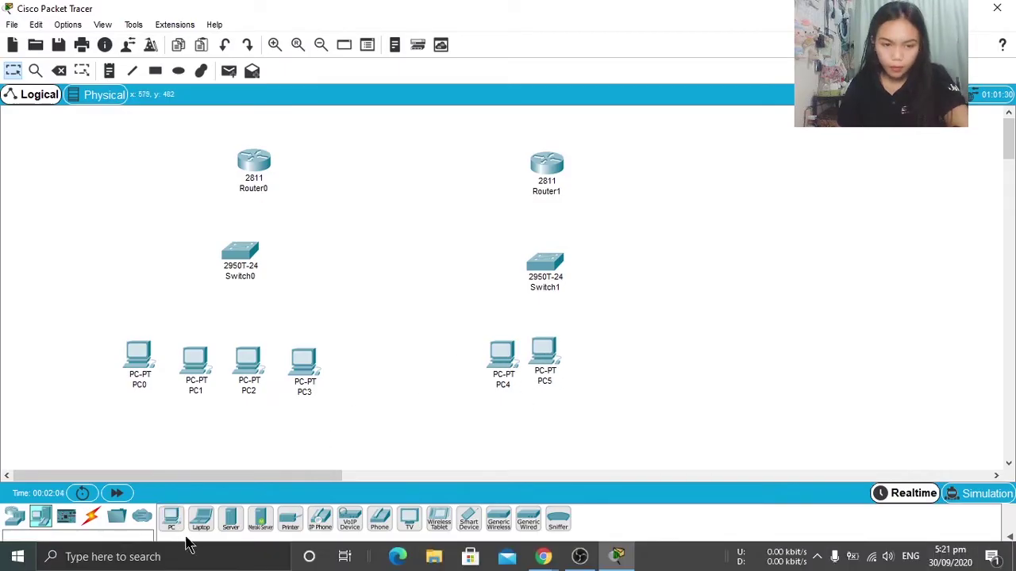
click(171, 520)
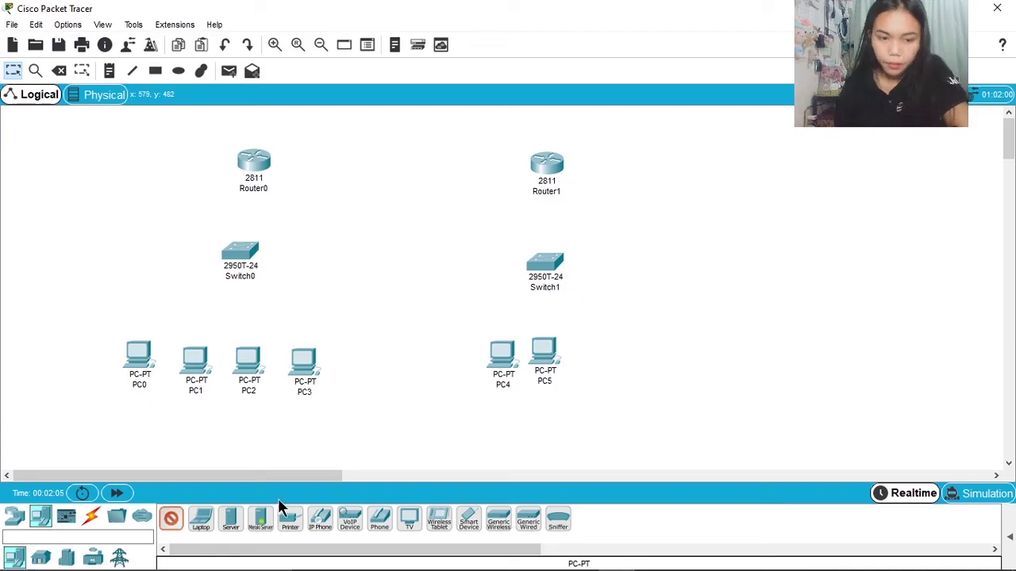
click(599, 377)
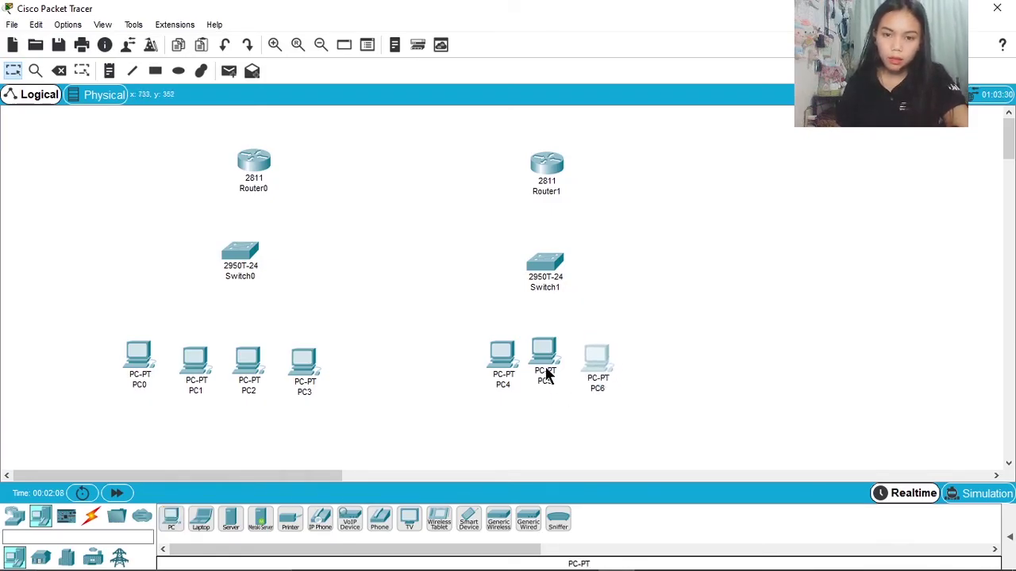
drag(546, 376, 552, 381)
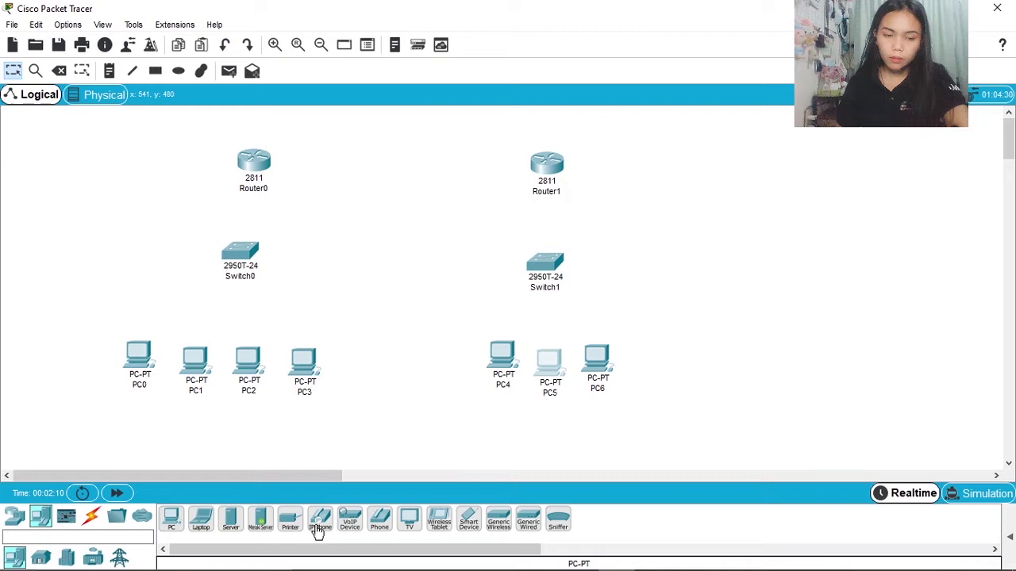
click(170, 520)
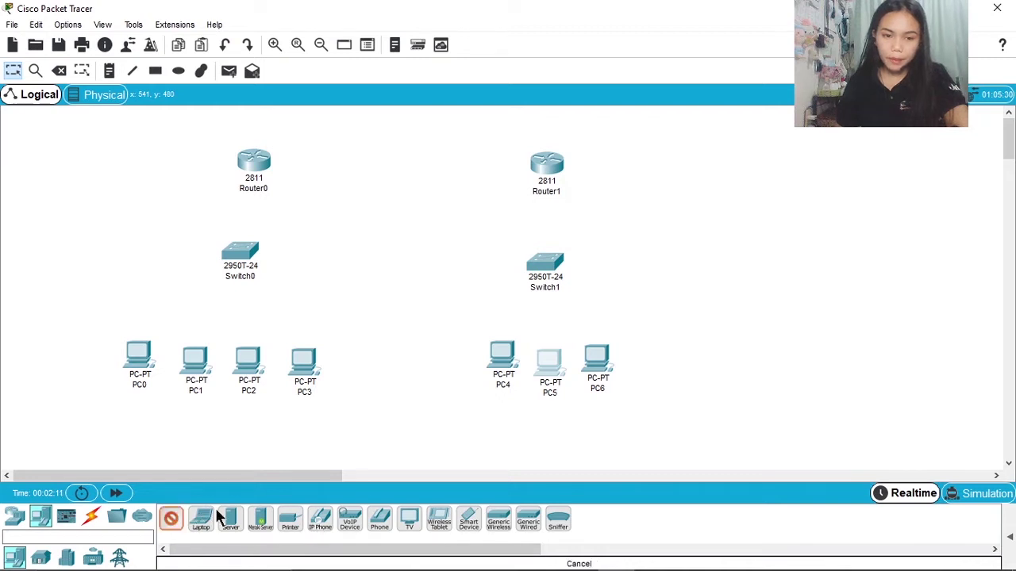
click(658, 373)
drag(592, 360, 649, 359)
click(649, 365)
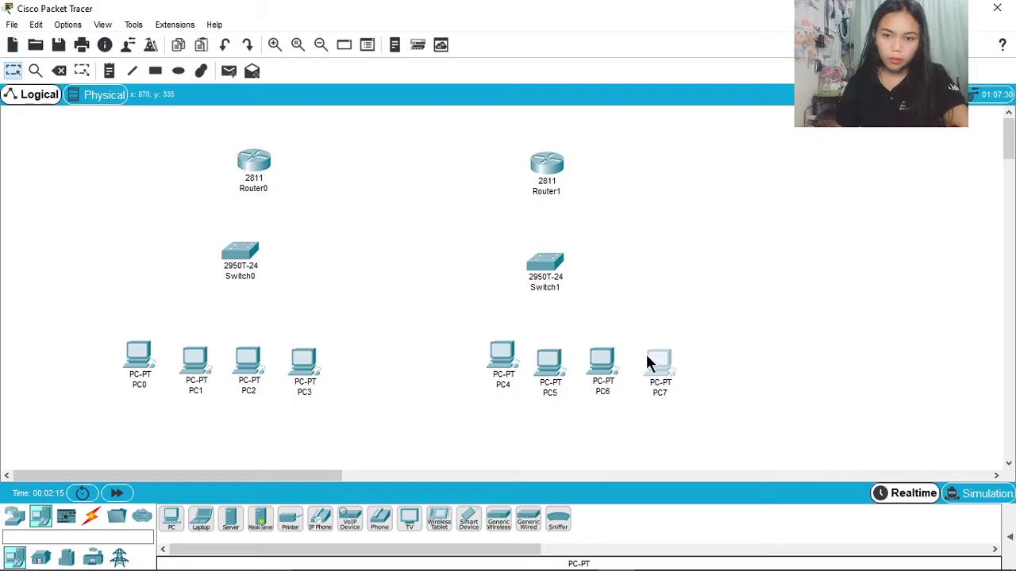
drag(495, 362, 487, 363)
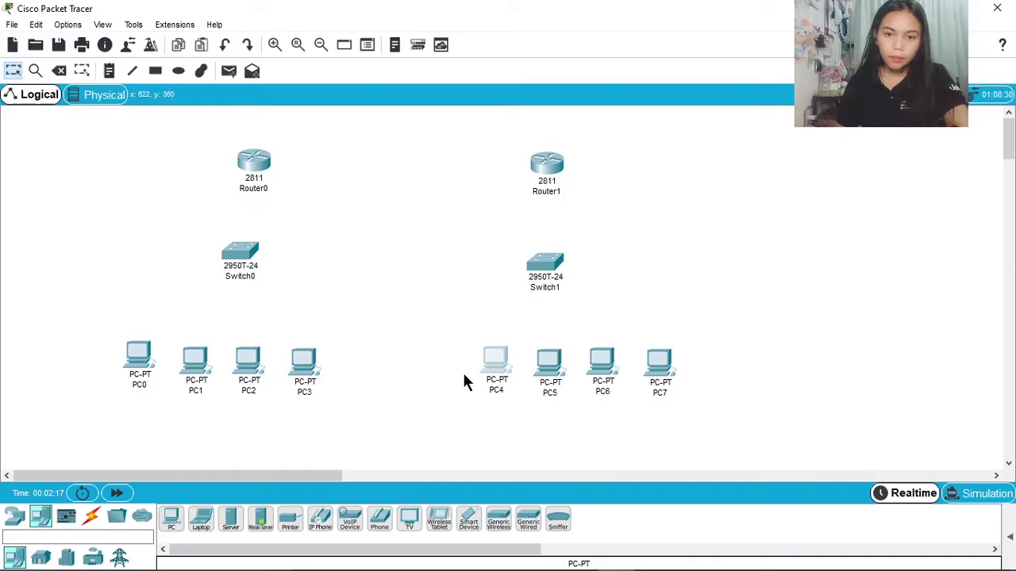
- Cable PC0 and PC1 with copper straight-through to Switch0 ports FastEthernet0/1 and 0/2
click(91, 517)
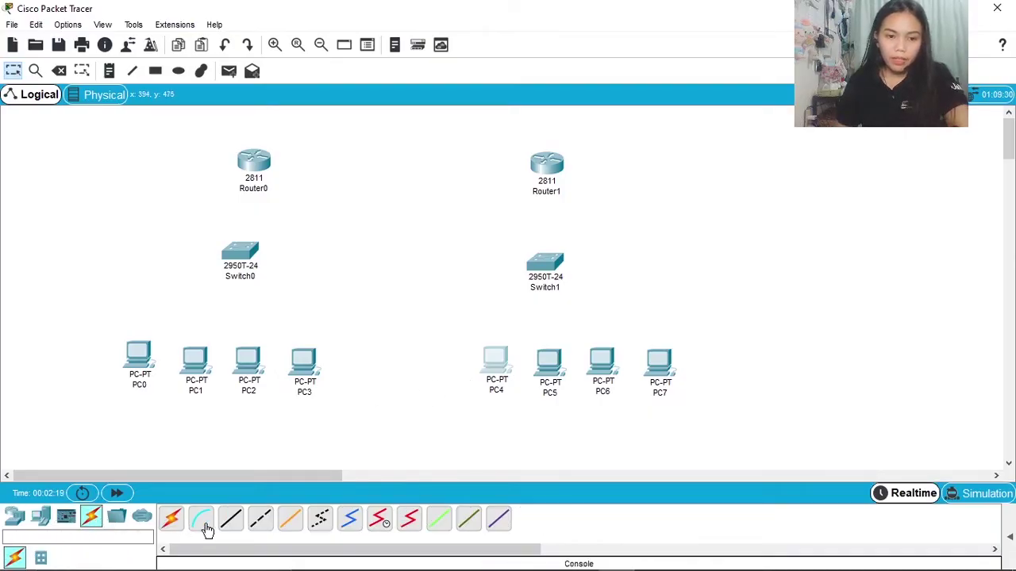
click(232, 520)
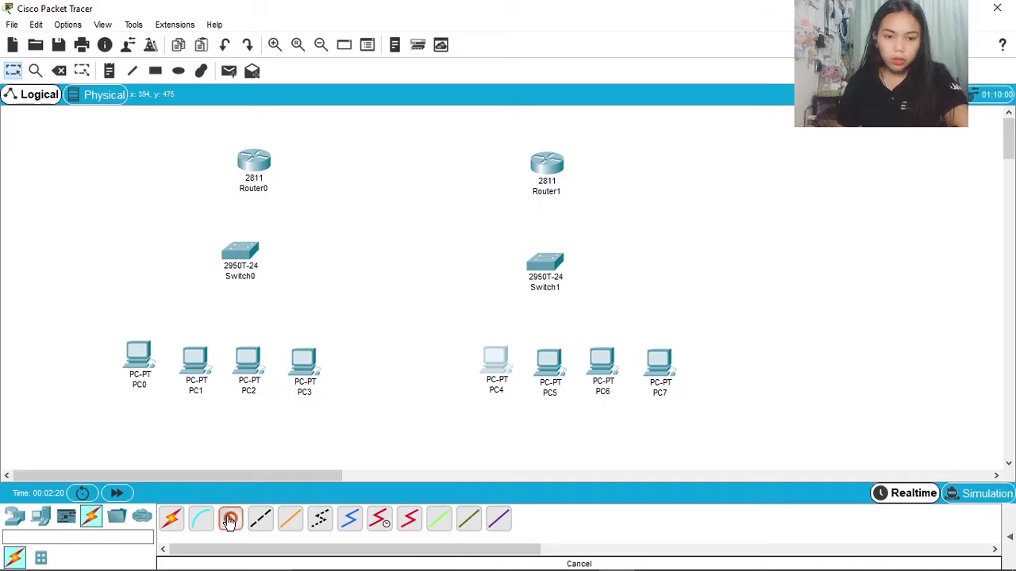
click(136, 363)
click(190, 418)
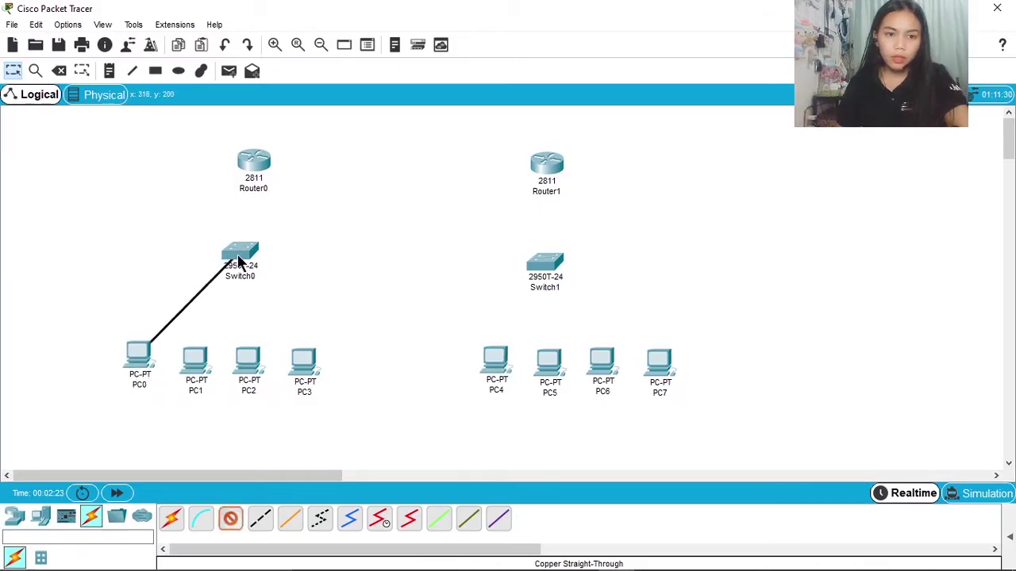
click(240, 262)
click(276, 28)
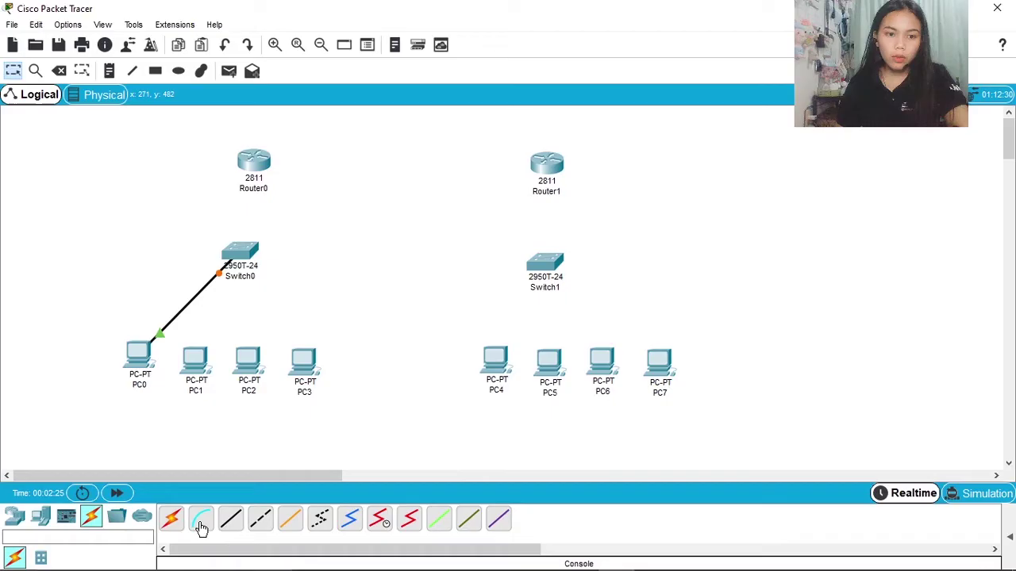
click(230, 520)
click(185, 360)
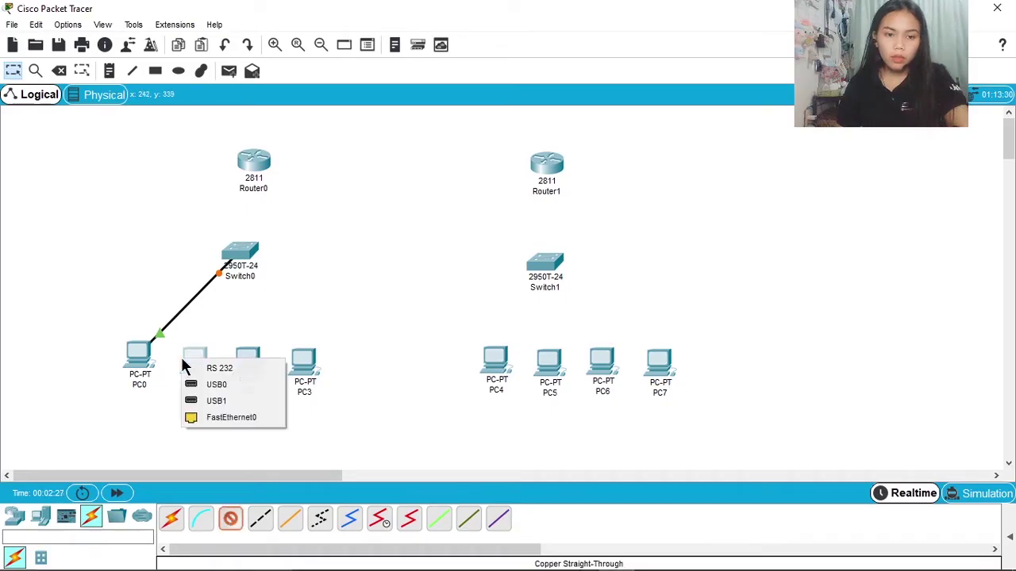
click(247, 417)
click(240, 259)
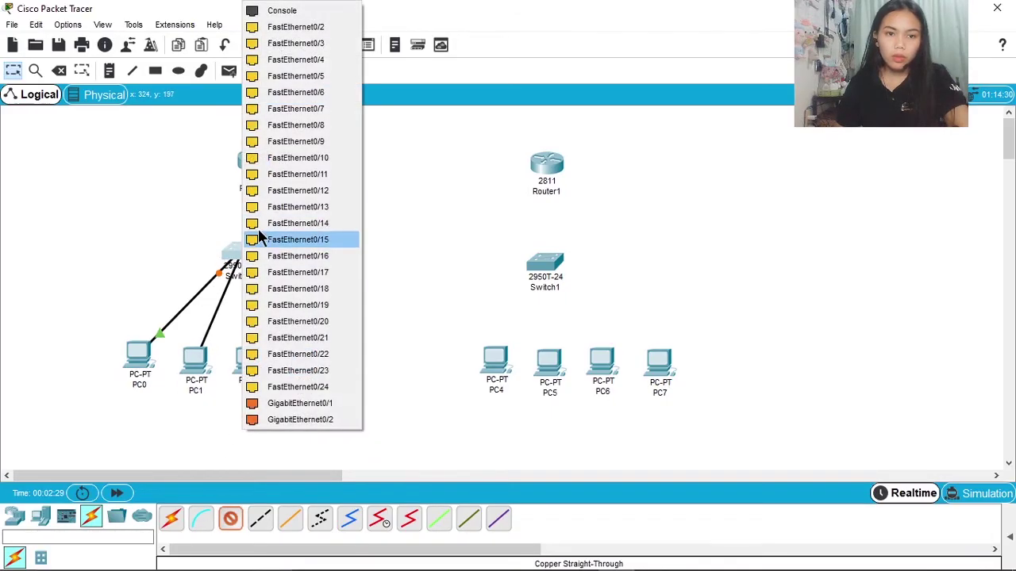
click(296, 29)
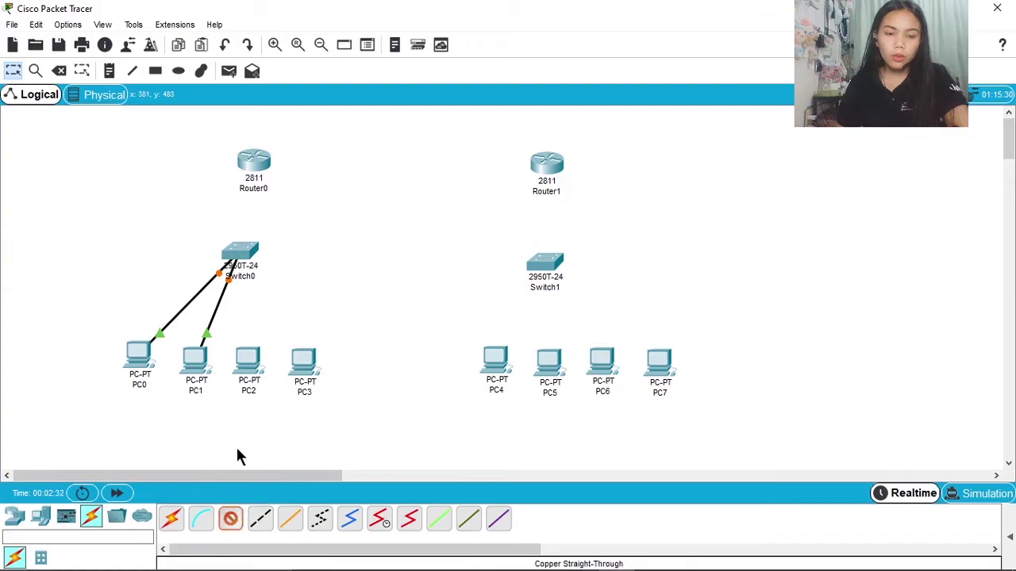
- Cable PC2 and PC3 to Switch0, PC3 on port FastEthernet0/4
click(249, 367)
click(296, 417)
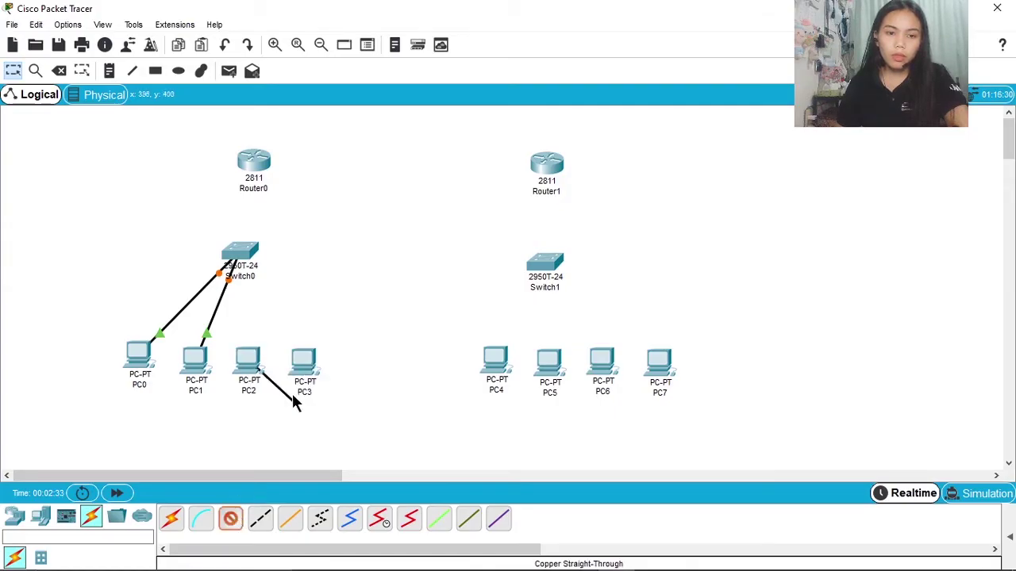
click(238, 253)
click(301, 33)
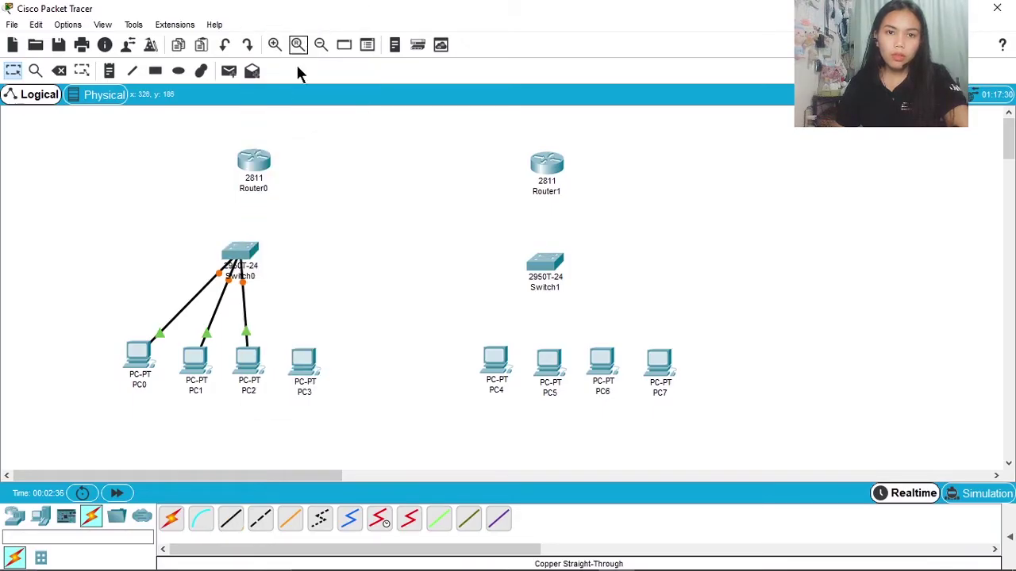
click(236, 528)
click(308, 366)
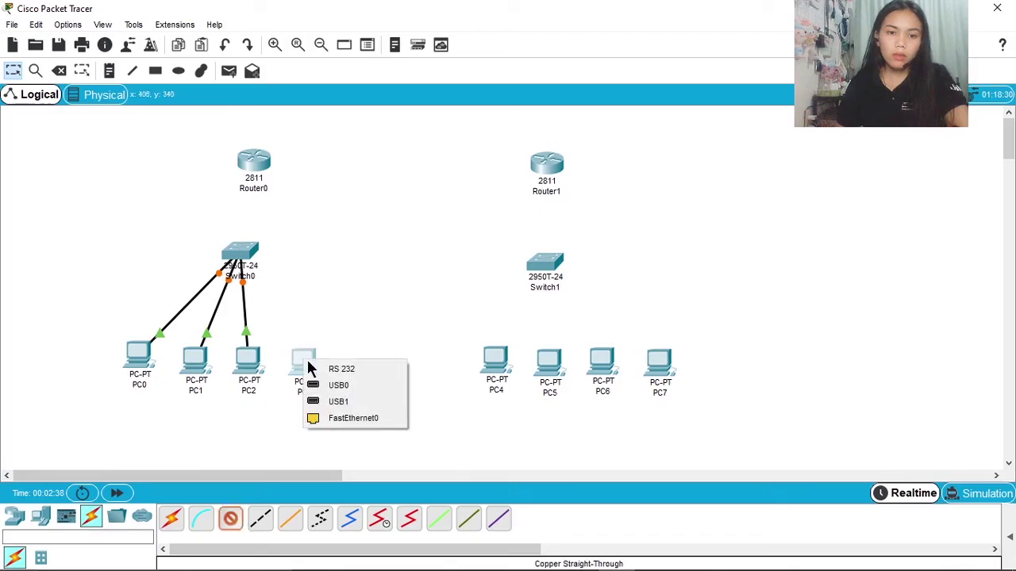
click(339, 416)
click(243, 256)
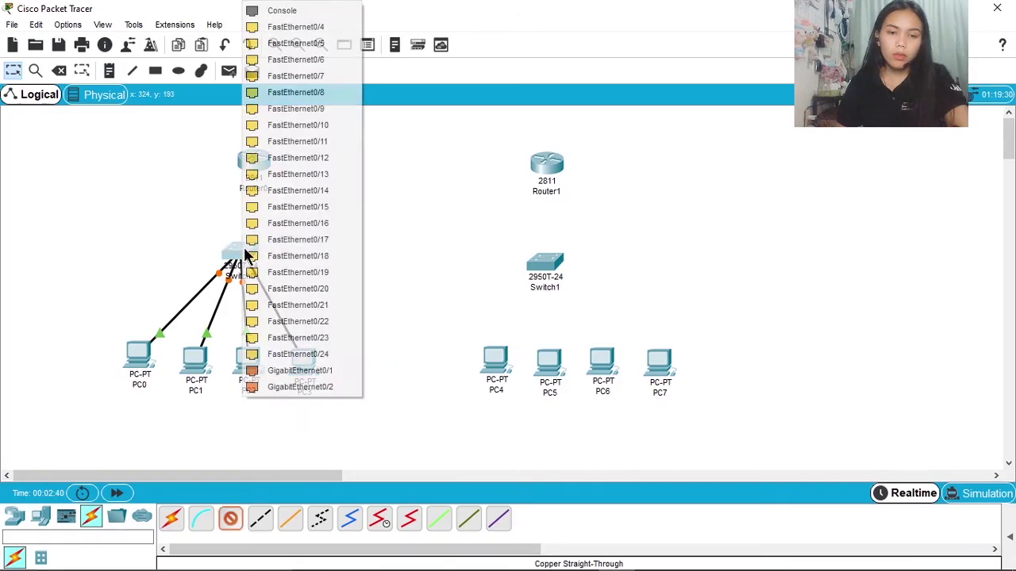
click(334, 29)
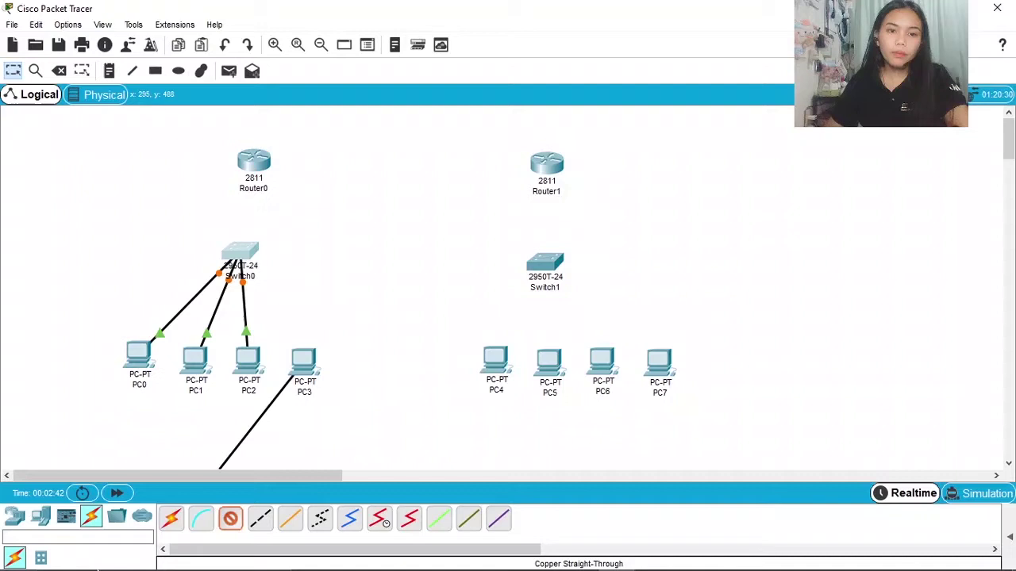
click(246, 255)
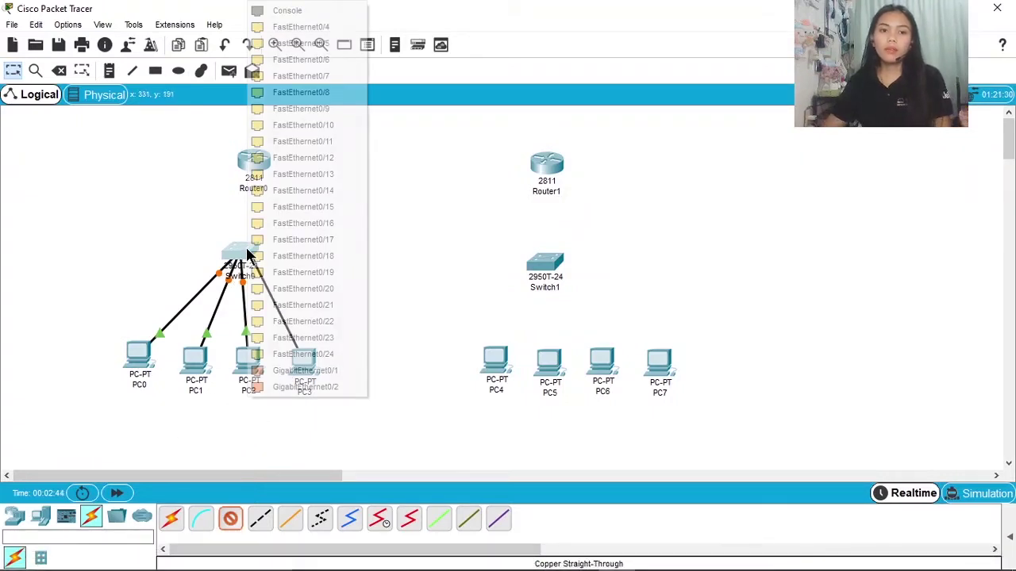
click(278, 31)
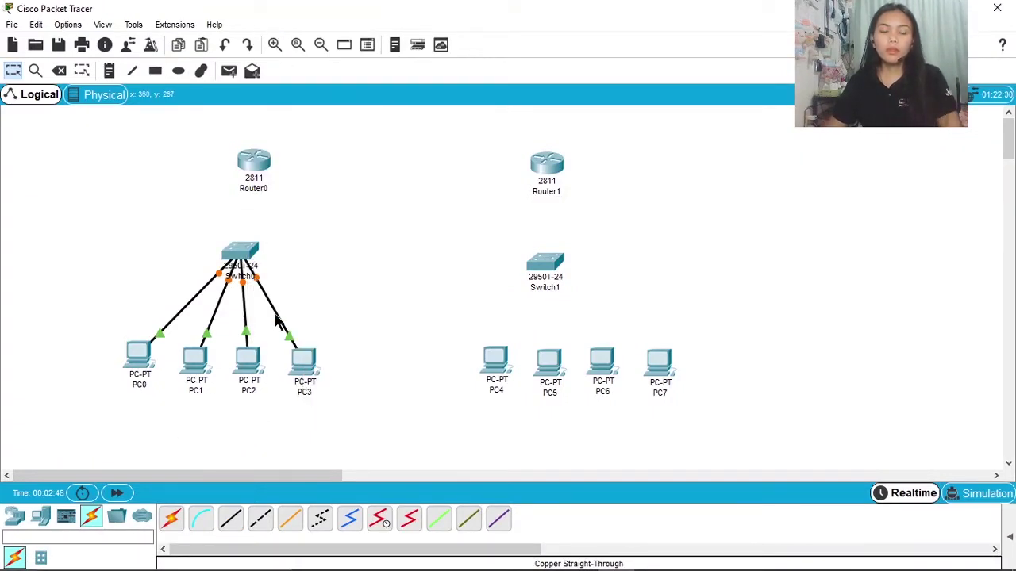
- Link Switch0 FastEthernet0/5 to Router0 FastEthernet0/0 with a straight-through cable
click(229, 526)
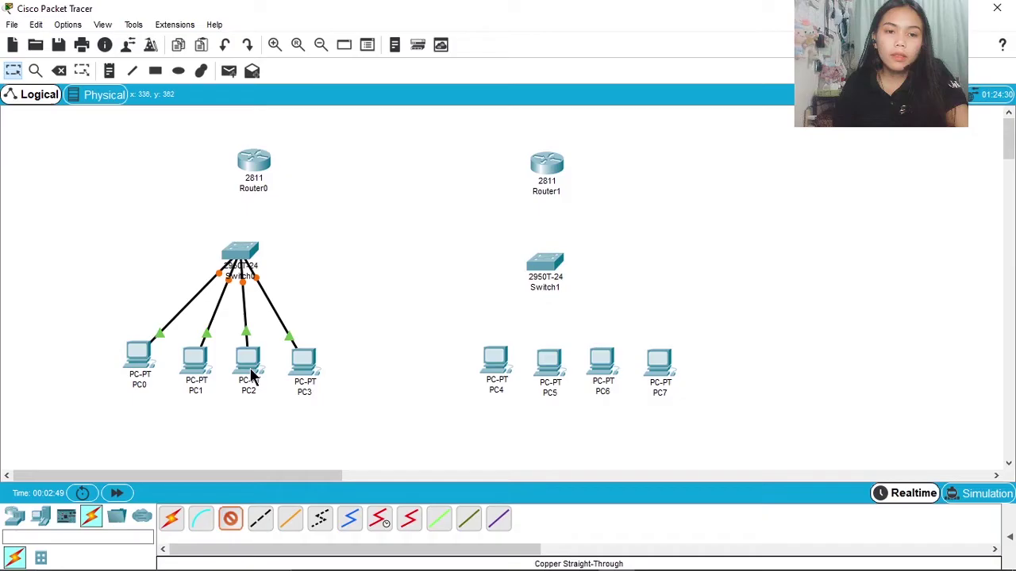
click(251, 258)
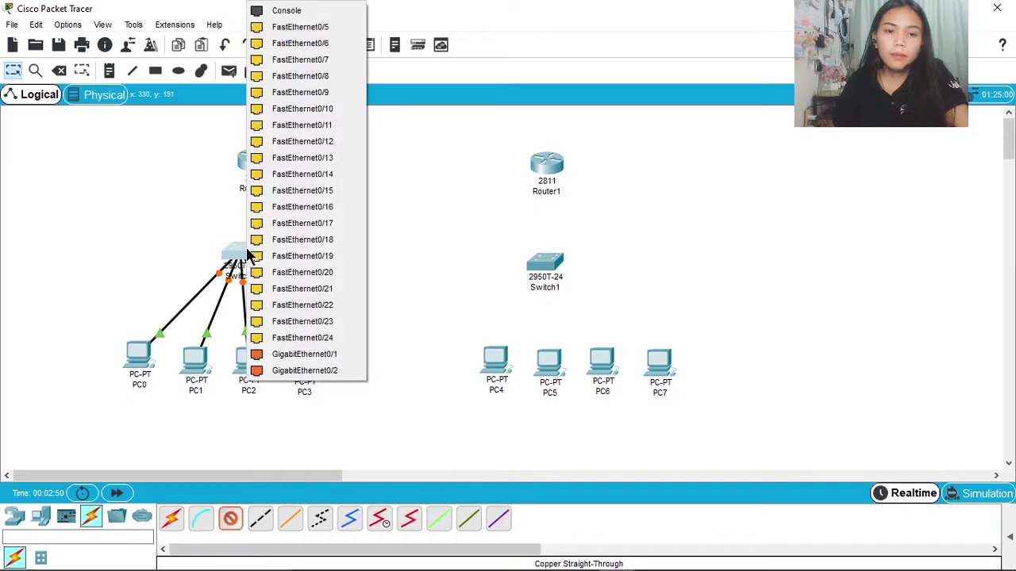
click(318, 27)
click(254, 164)
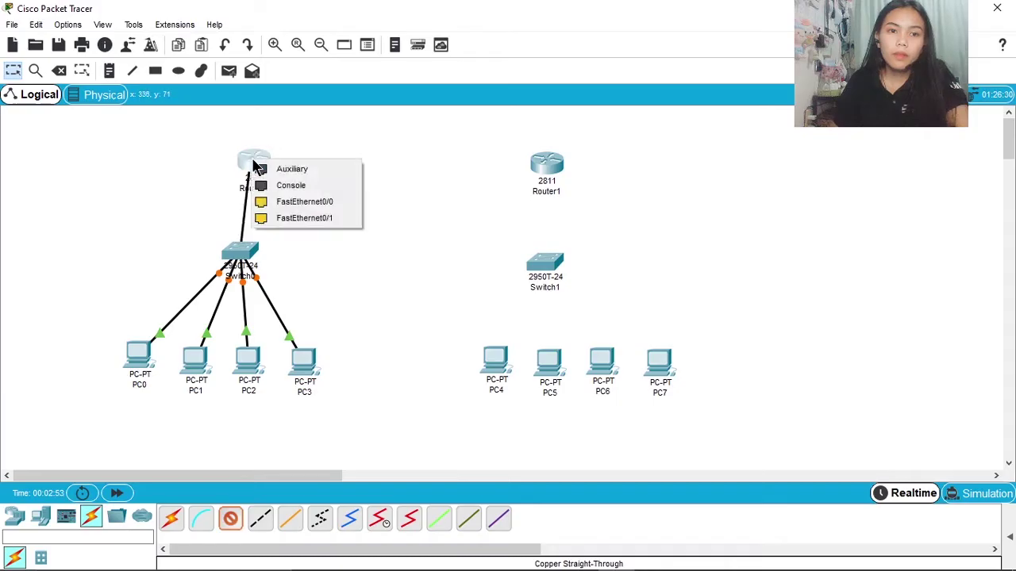
click(283, 202)
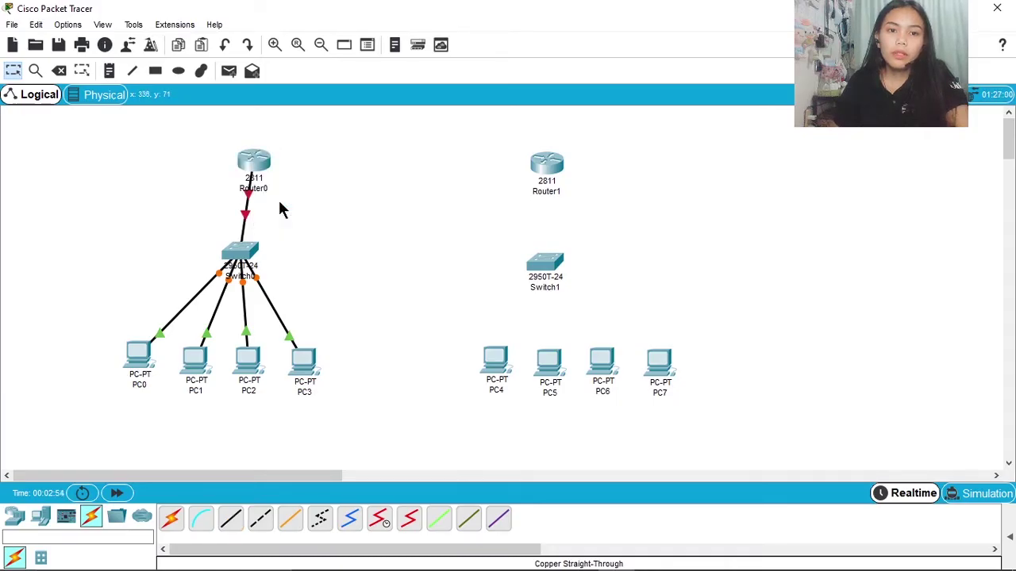
- Cable PC4 and PC5 to Switch1 ports FastEthernet0/1 and 0/2
click(230, 519)
click(492, 365)
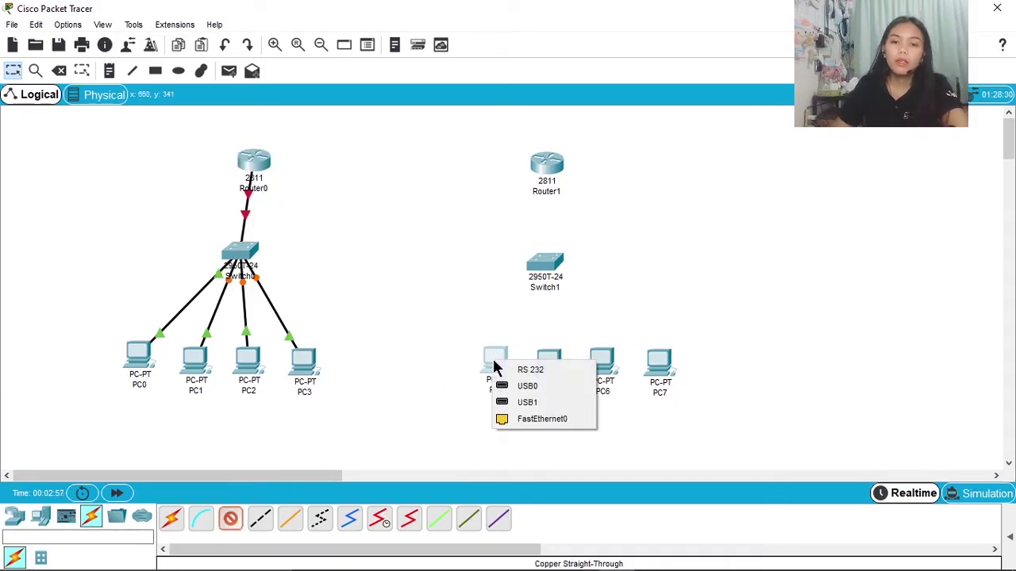
click(565, 418)
click(554, 271)
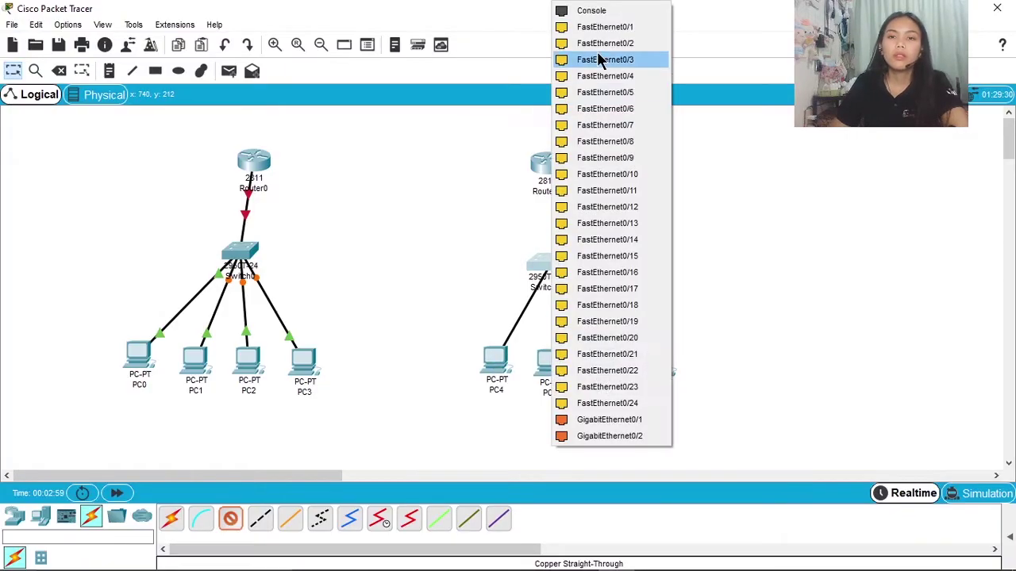
click(571, 26)
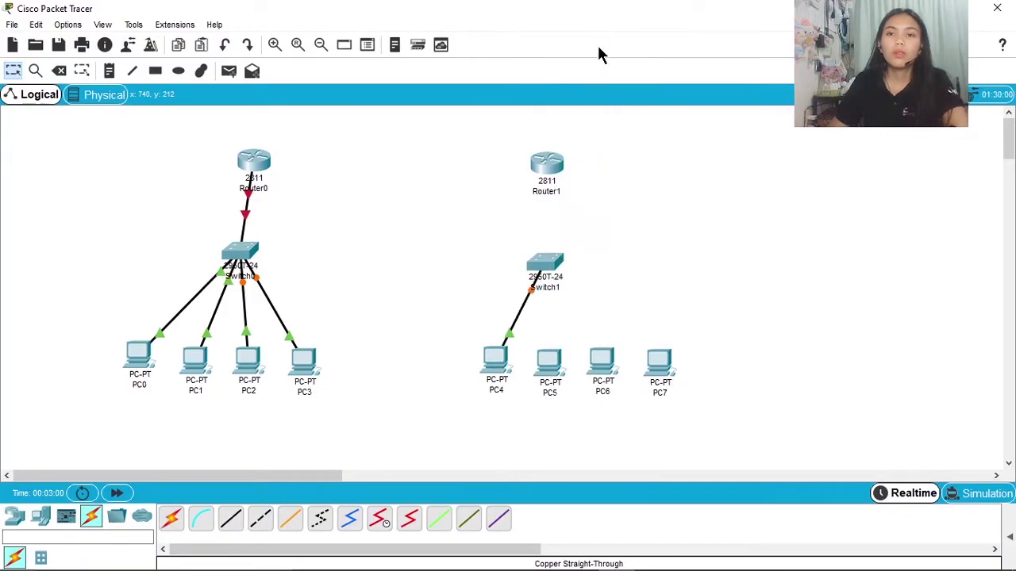
click(231, 519)
click(554, 363)
click(594, 415)
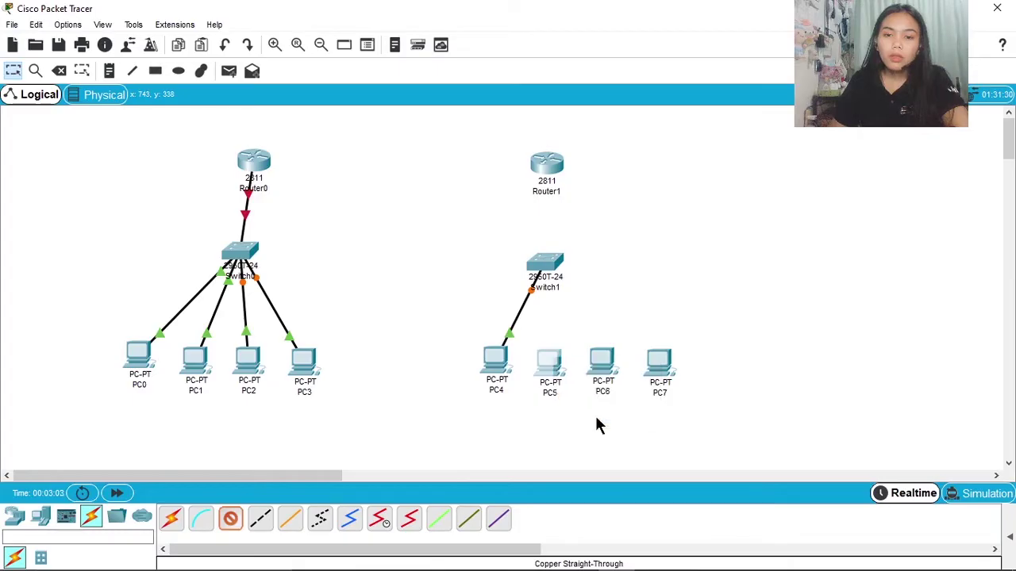
click(555, 265)
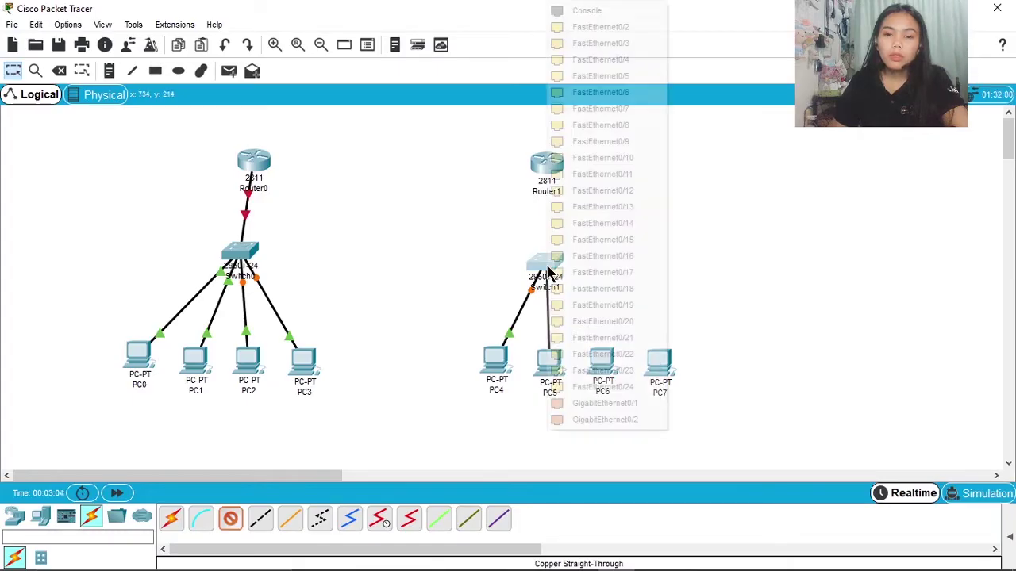
click(588, 26)
- Cable PC6 and PC7 to free Switch1 FastEthernet ports
click(230, 524)
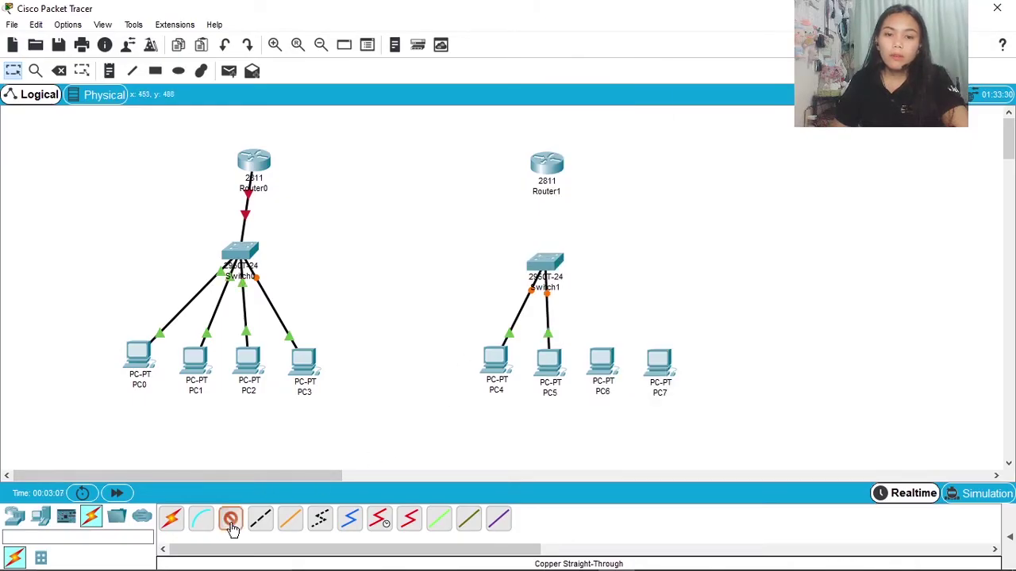
click(608, 379)
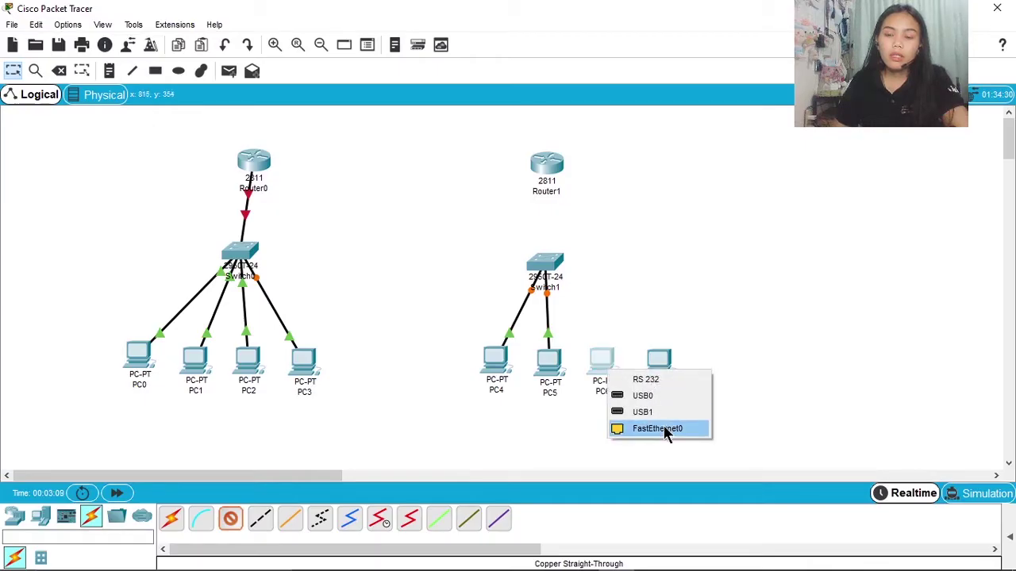
click(670, 426)
click(554, 268)
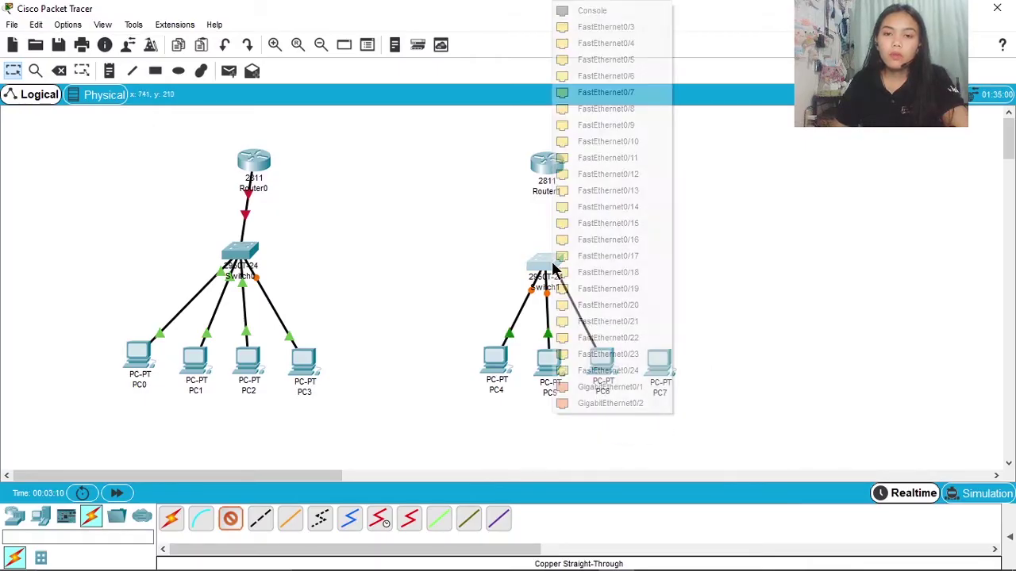
click(613, 30)
click(231, 520)
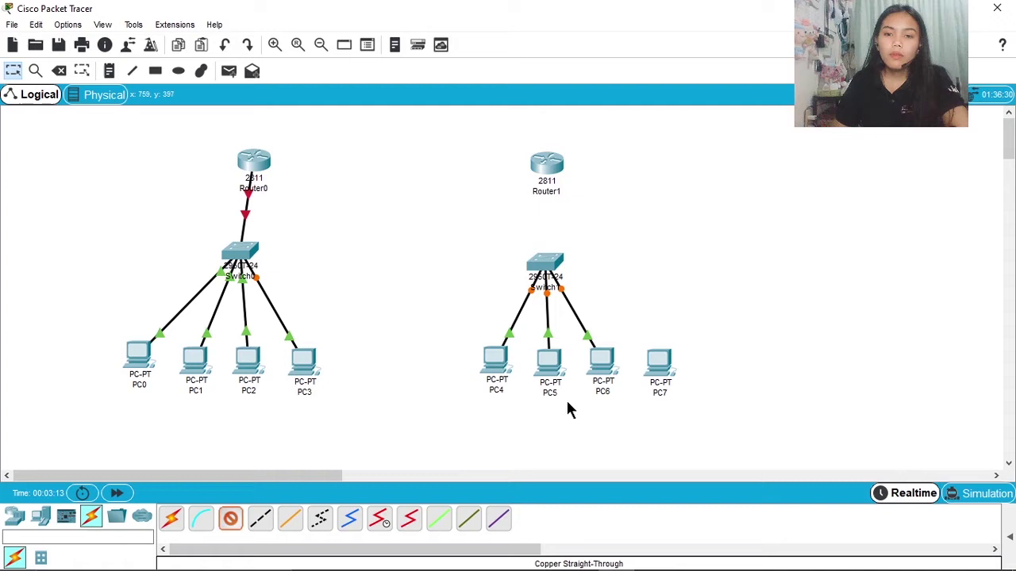
click(659, 361)
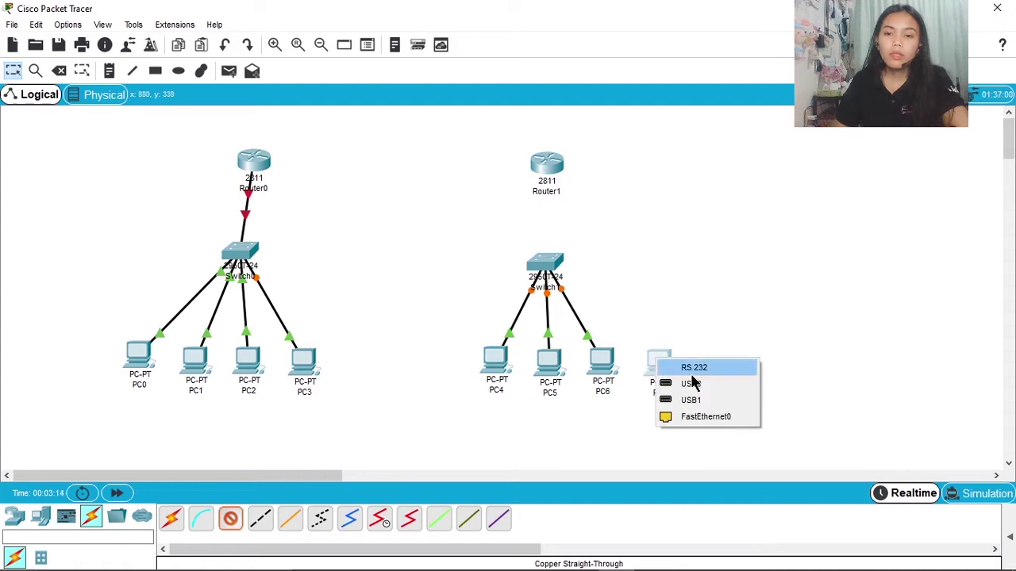
click(730, 418)
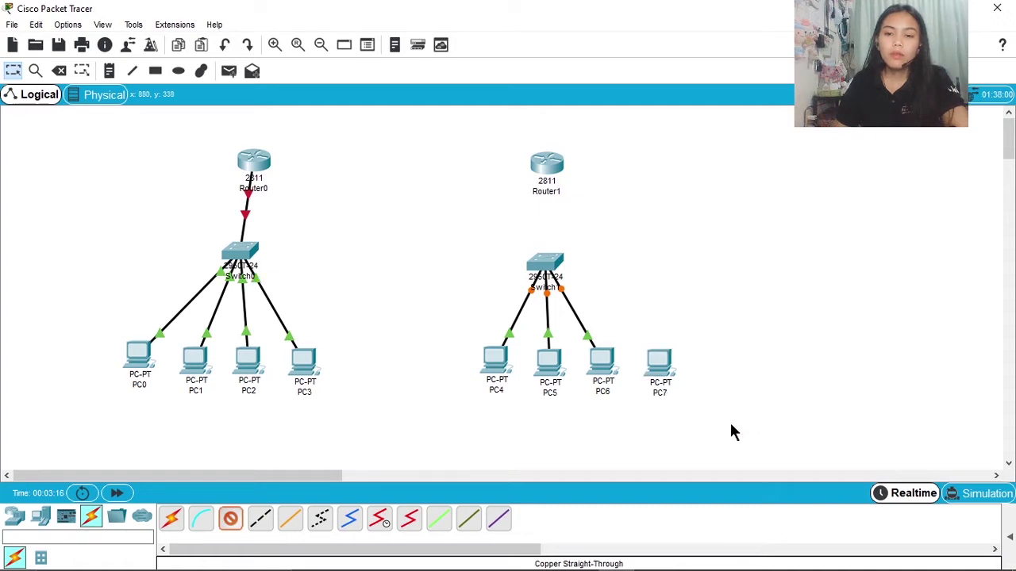
click(553, 272)
click(608, 33)
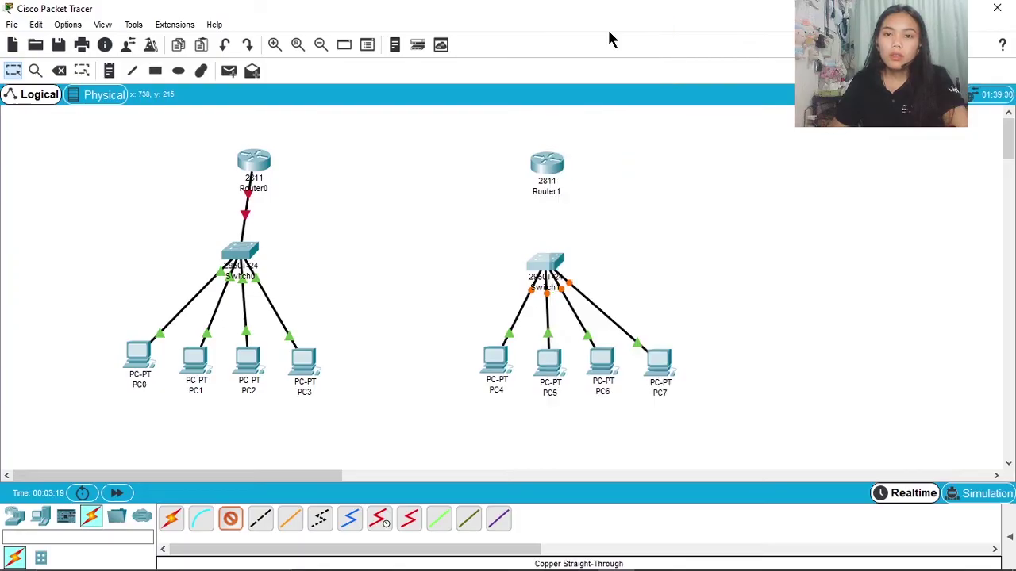
- Link Switch1 to Router1 FastEthernet0/0 and fast-forward time to bring links up
click(231, 519)
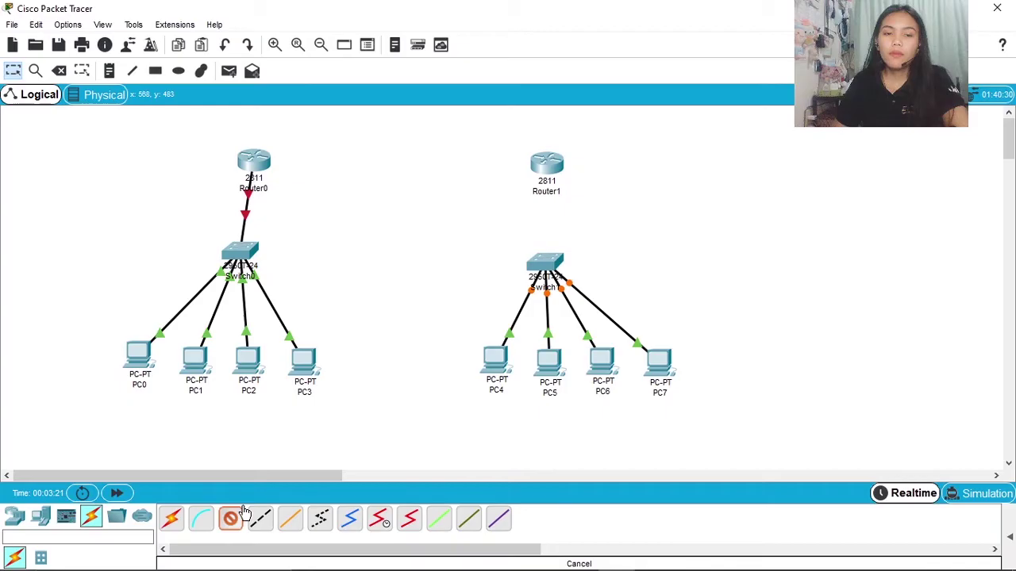
click(553, 270)
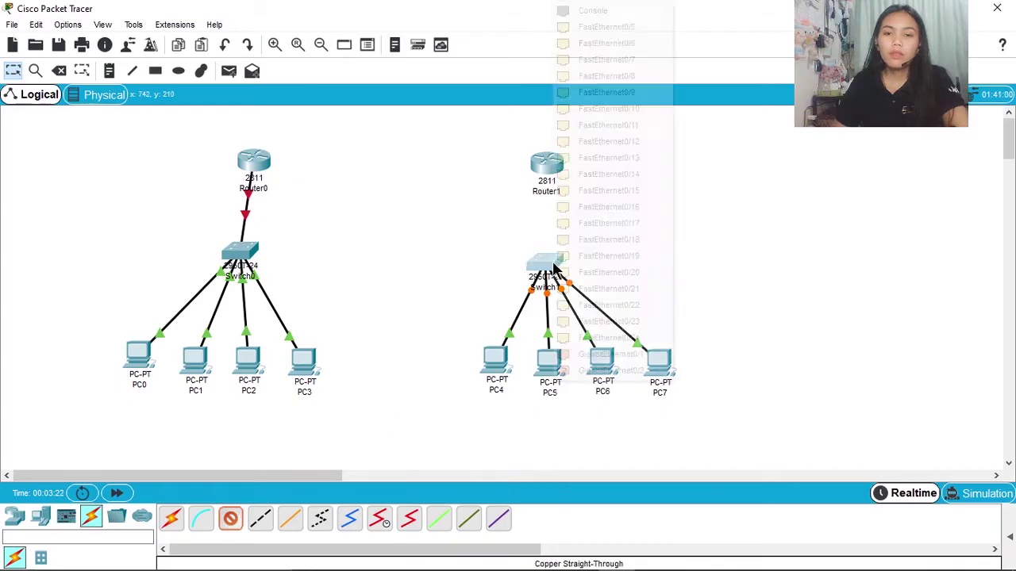
click(594, 32)
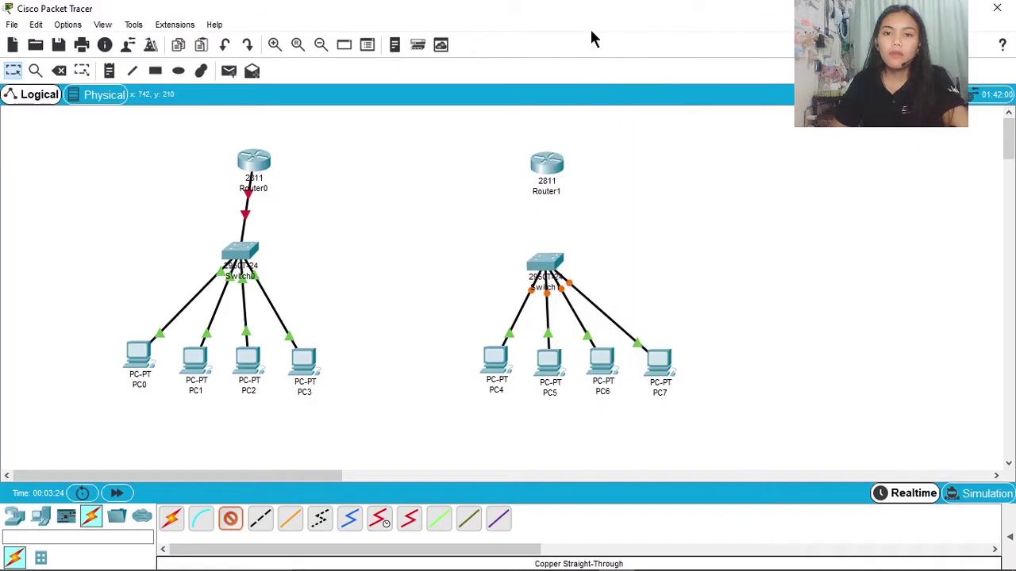
click(546, 166)
click(604, 204)
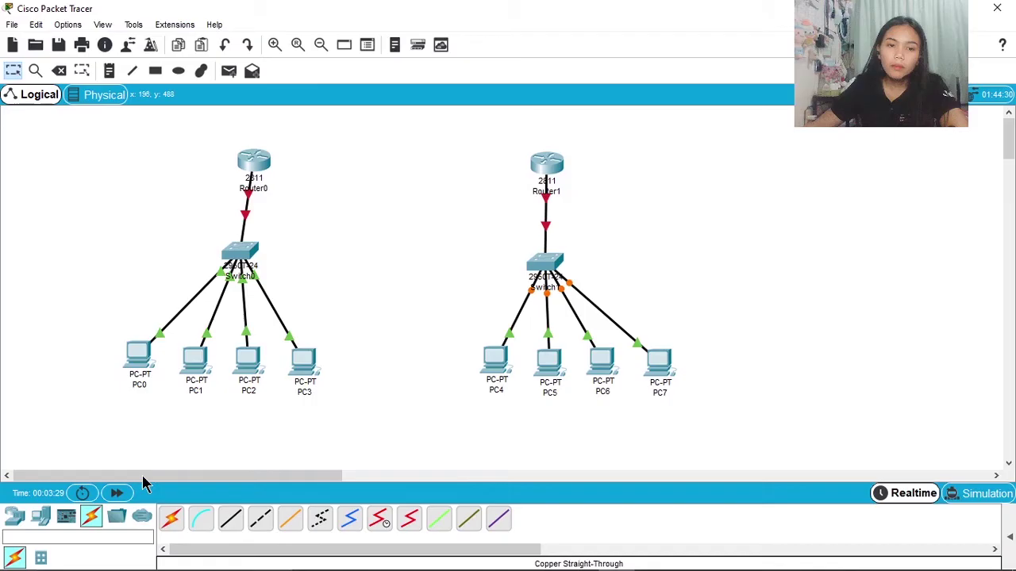
click(118, 493)
- Try a Serial DCE cable on Router0's FastEthernet0/1 and dismiss the connection error
click(119, 493)
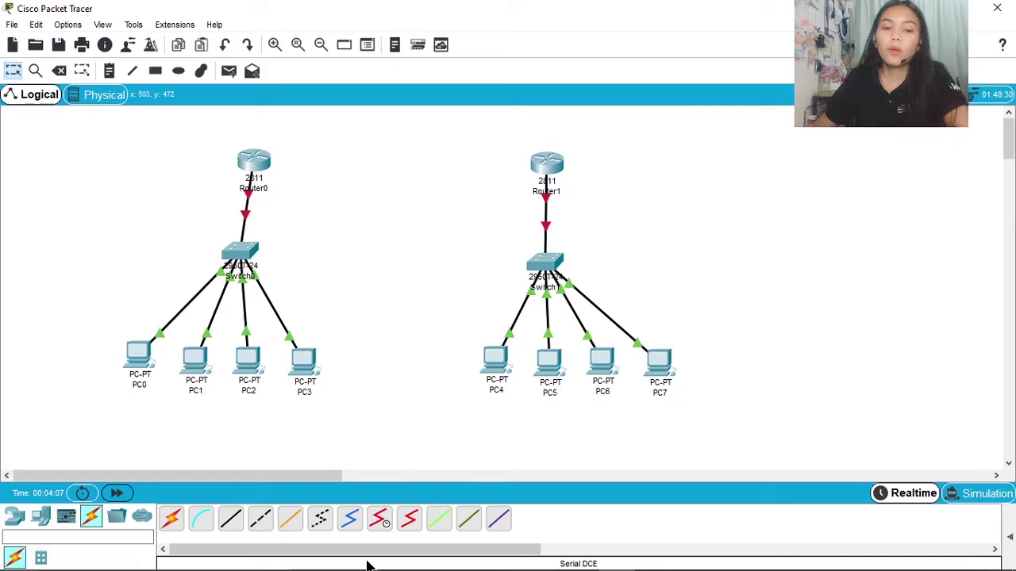
click(380, 524)
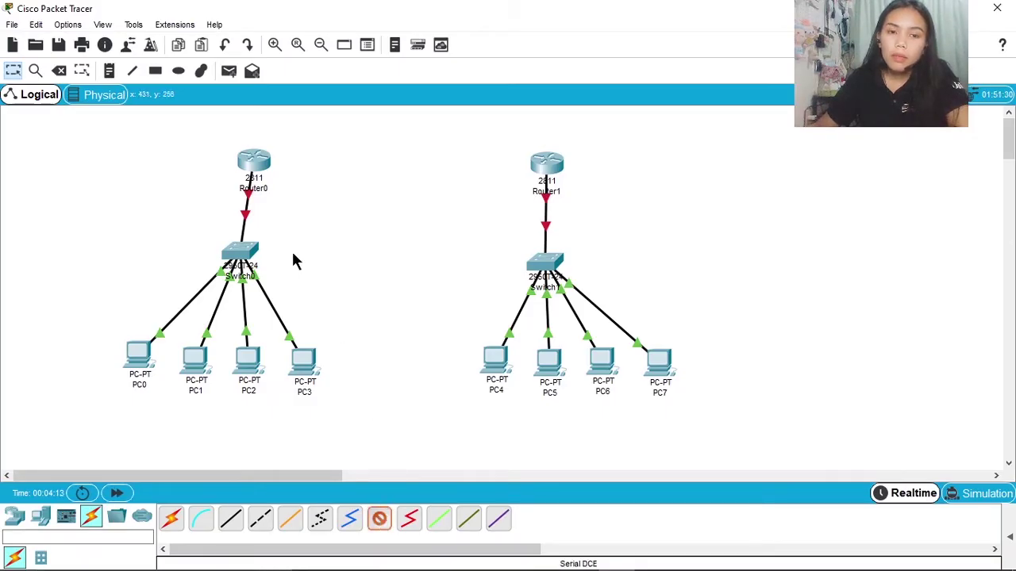
click(259, 163)
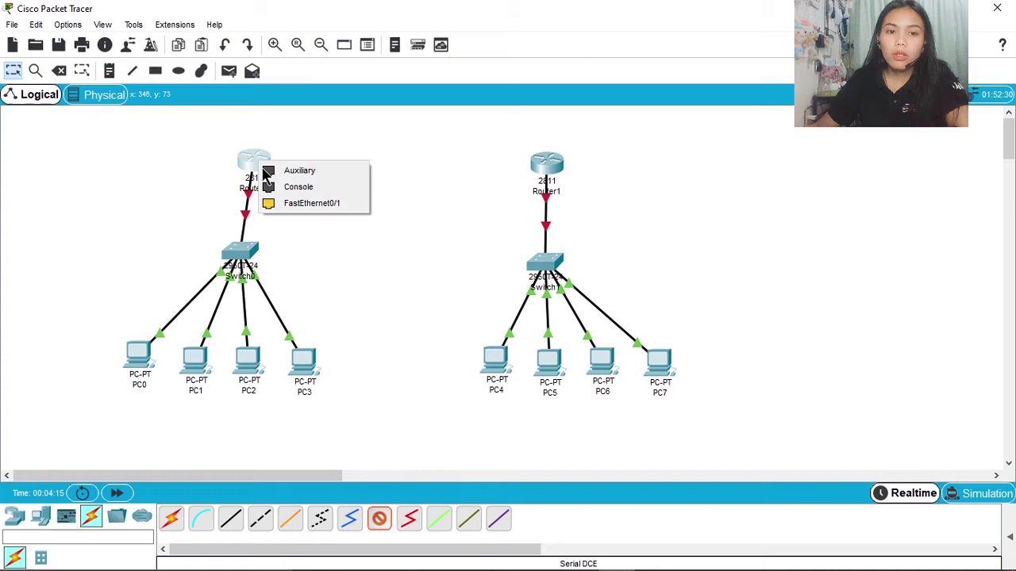
click(313, 205)
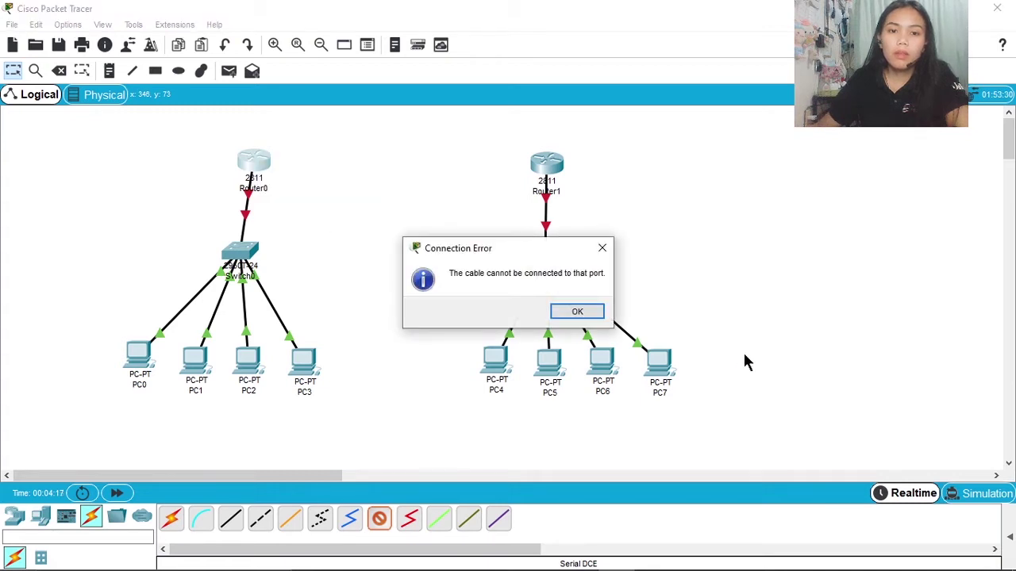
click(592, 317)
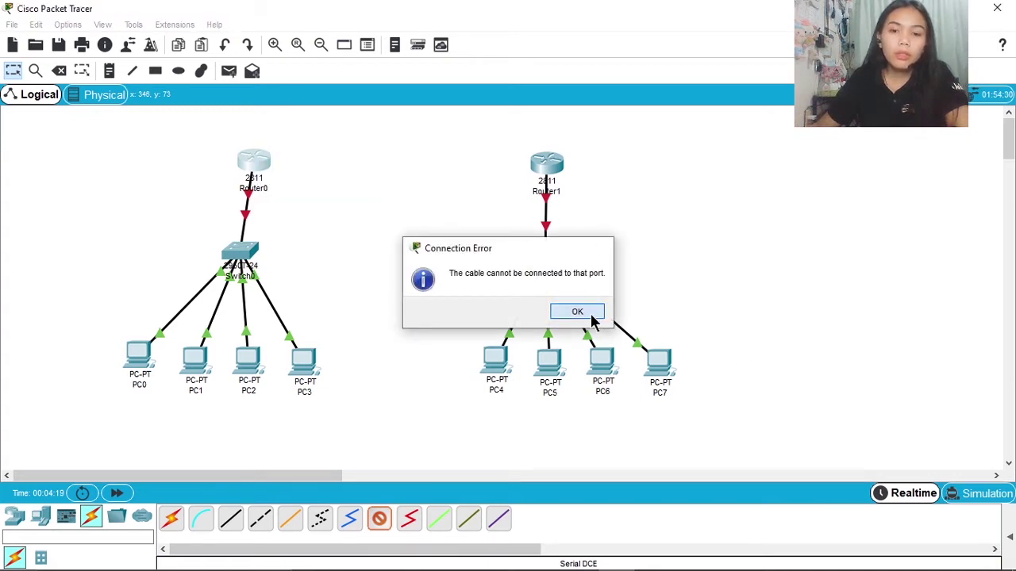
- Cancel the serial cable and open Router0's device window
click(255, 162)
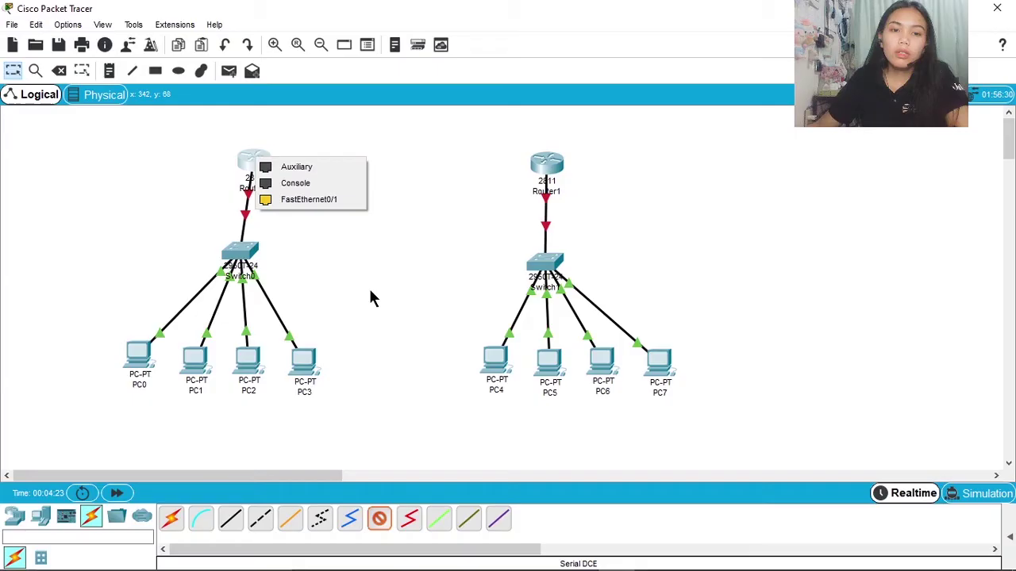
click(384, 523)
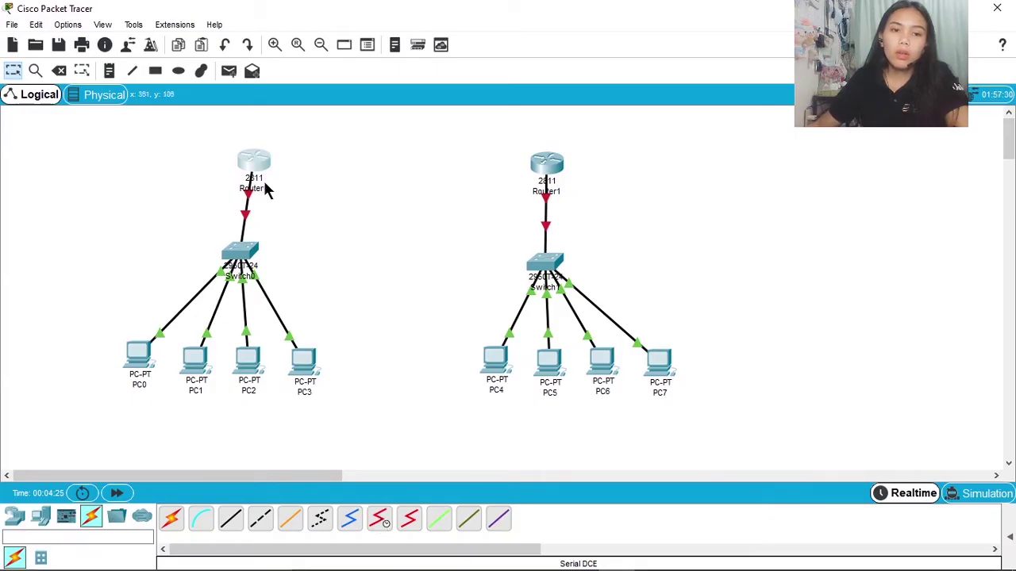
click(247, 165)
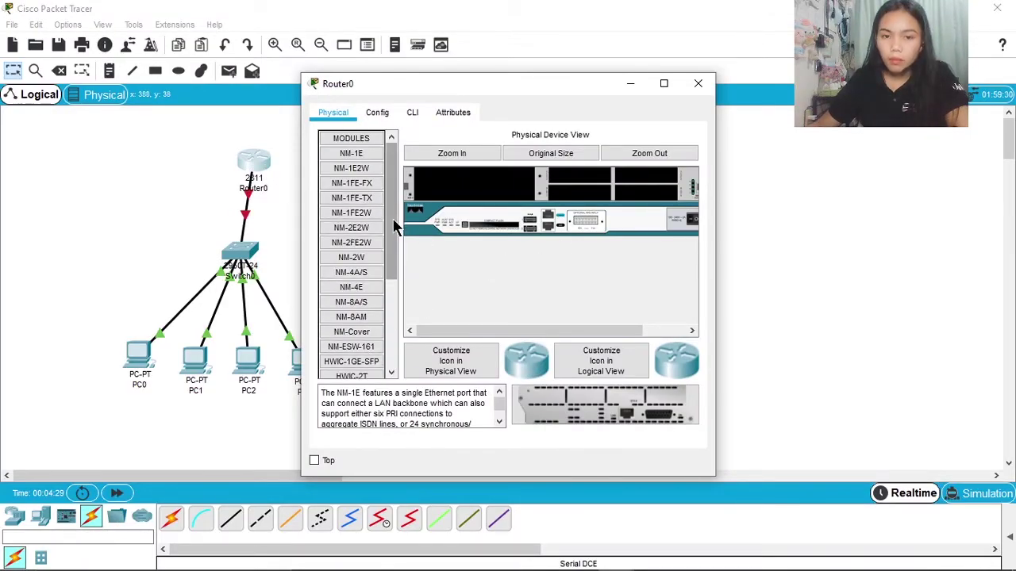
- Power off Router0, install a WIC-1T module in its empty slot, and power it back on
drag(395, 226, 408, 306)
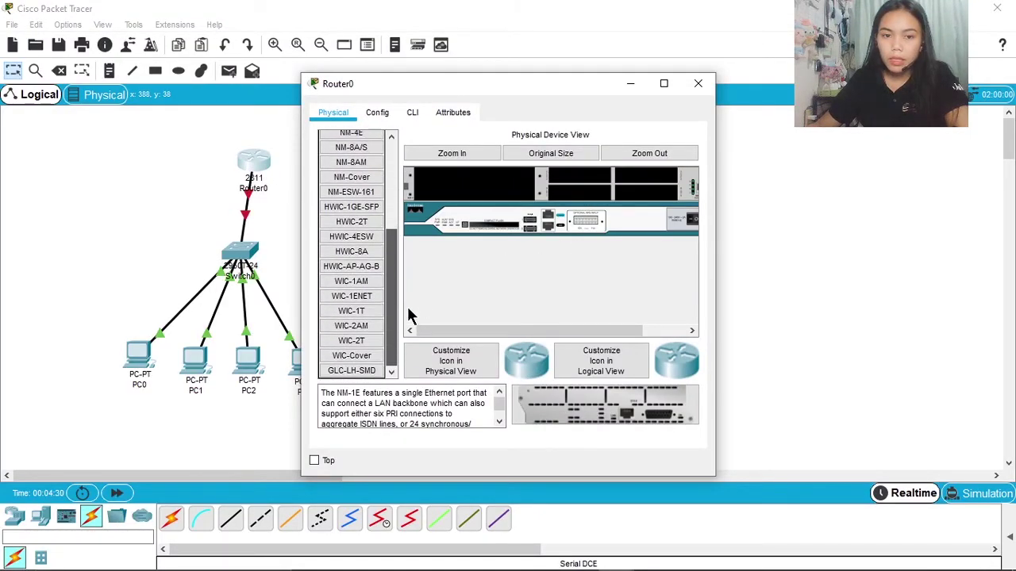
click(353, 315)
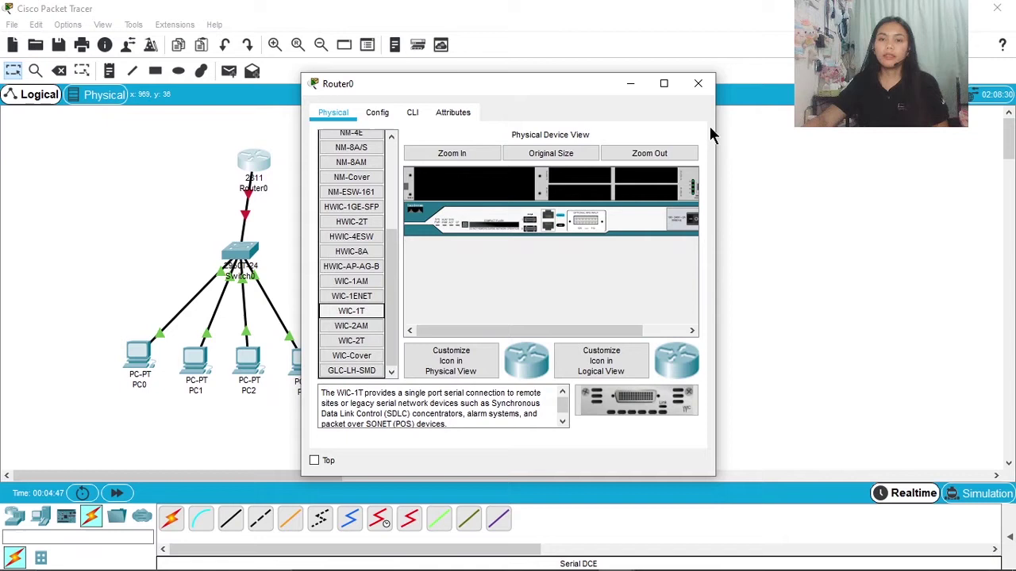
drag(716, 132, 786, 149)
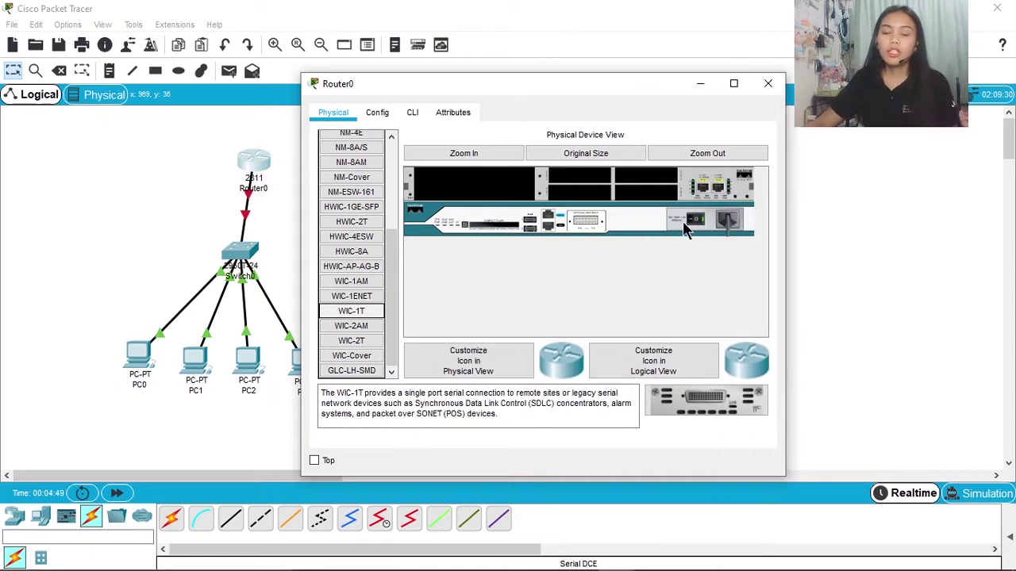
click(692, 222)
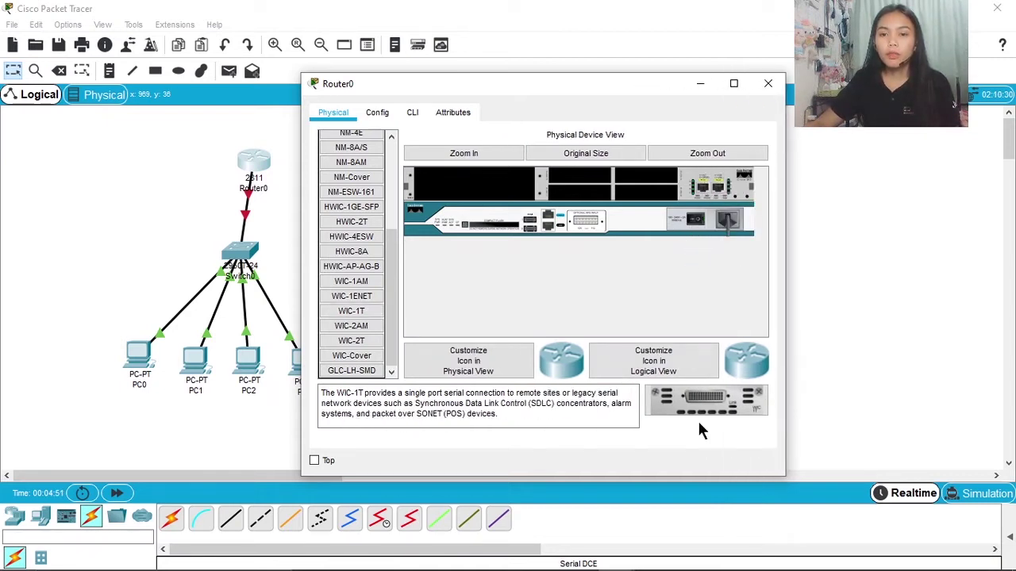
drag(698, 413, 698, 411)
drag(650, 183, 649, 181)
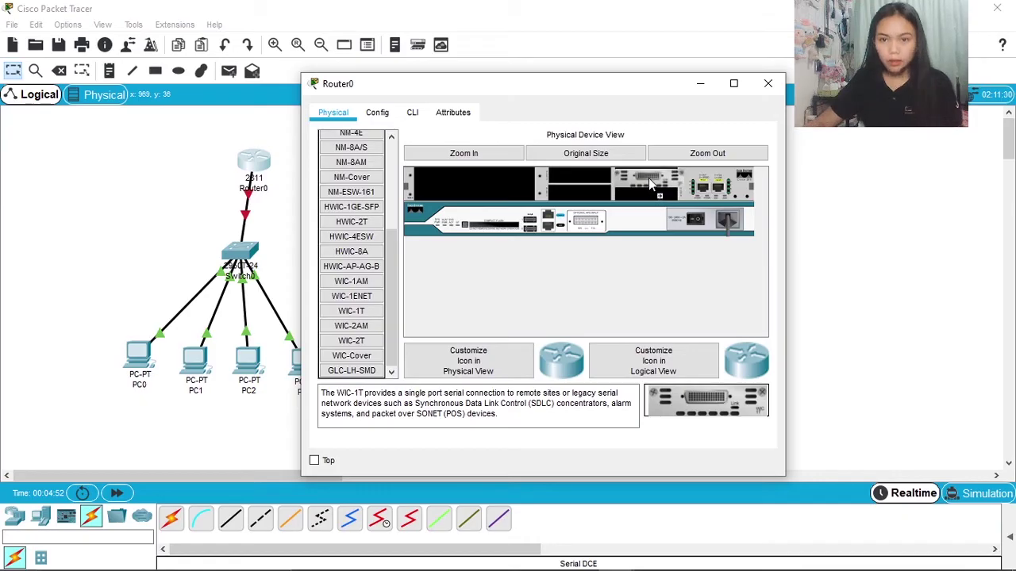
click(697, 221)
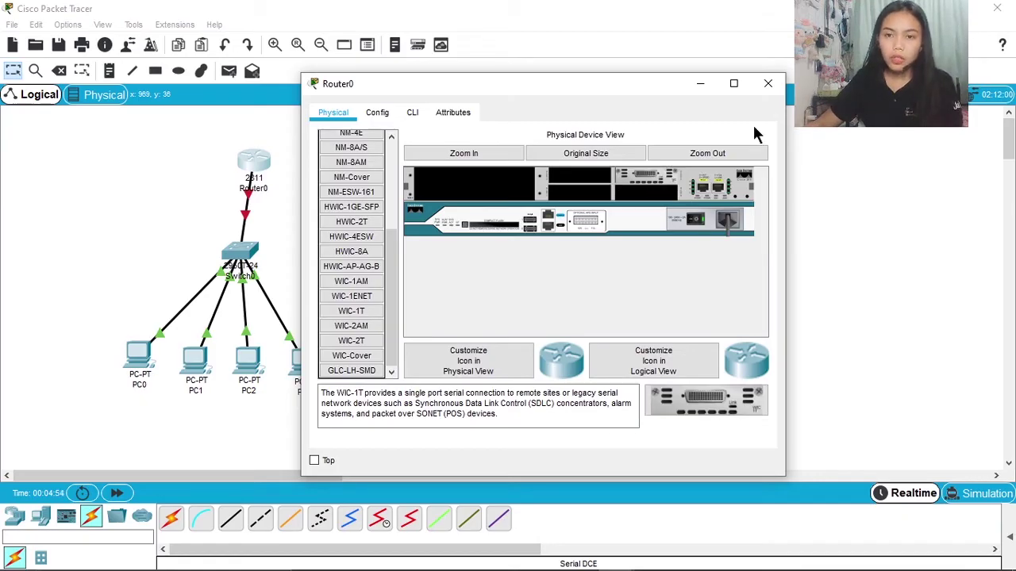
click(767, 83)
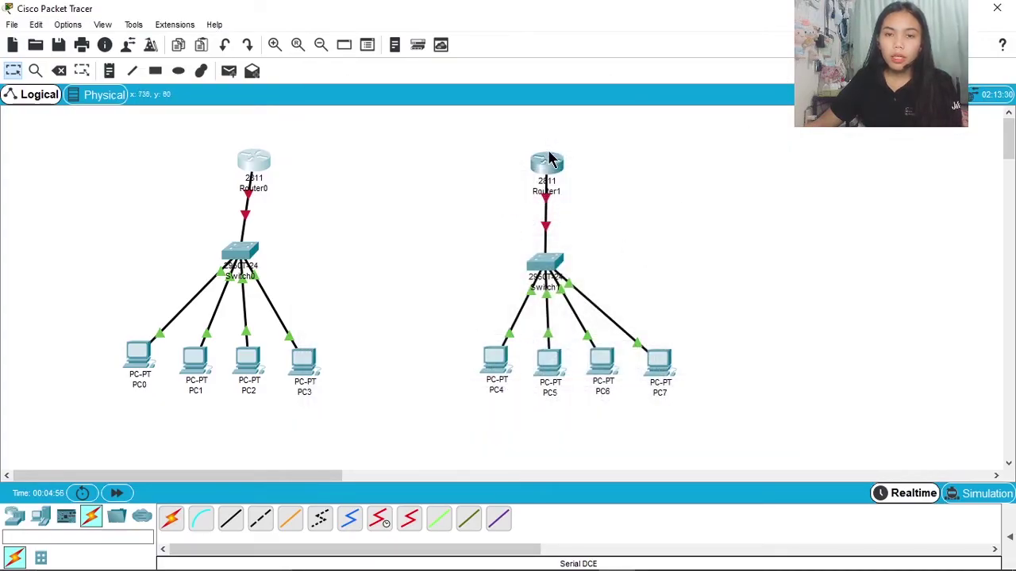
- Install a WIC-1T module in Router1, power it back on, and close its window
click(548, 162)
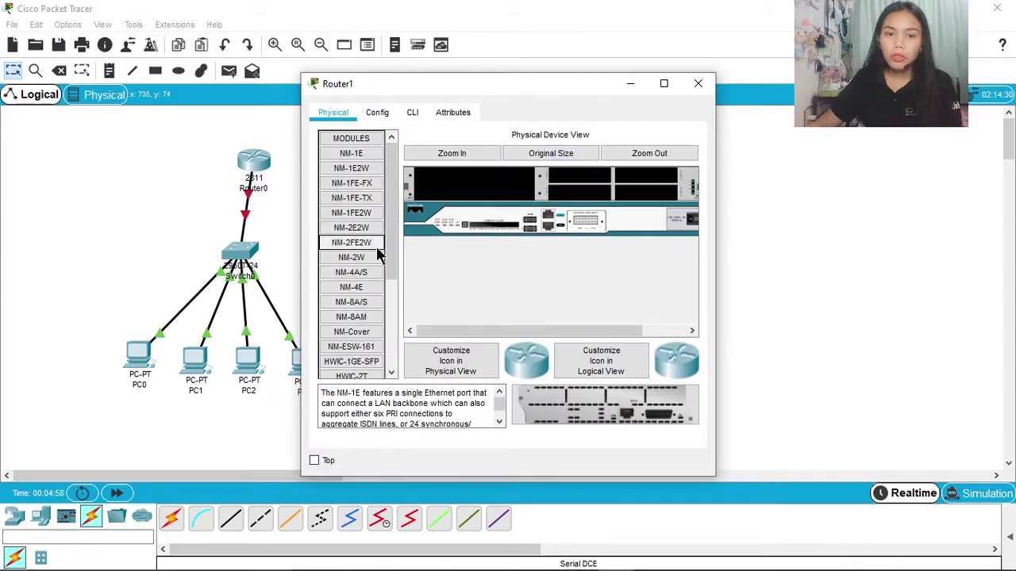
drag(391, 248, 393, 338)
click(369, 312)
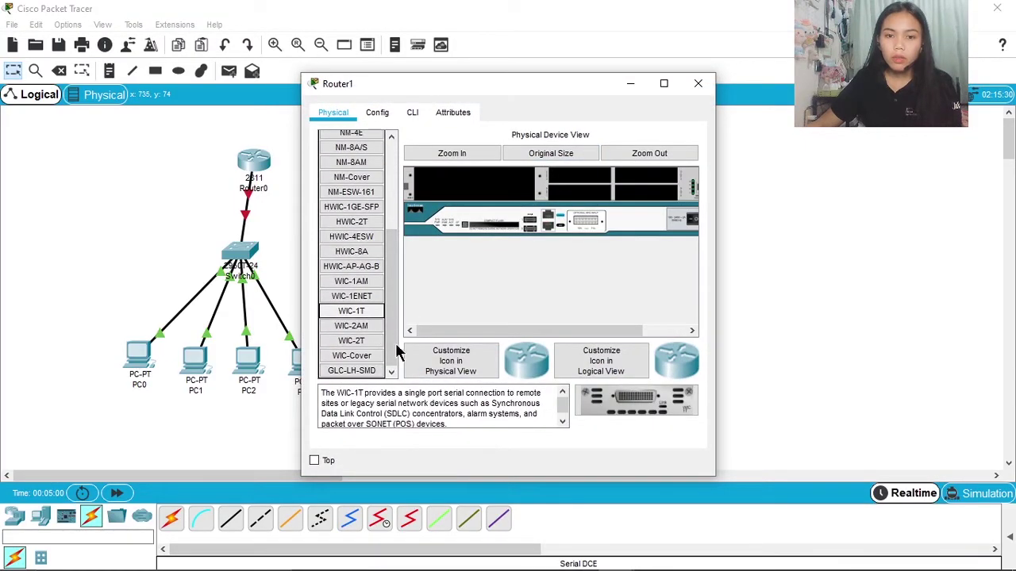
click(656, 416)
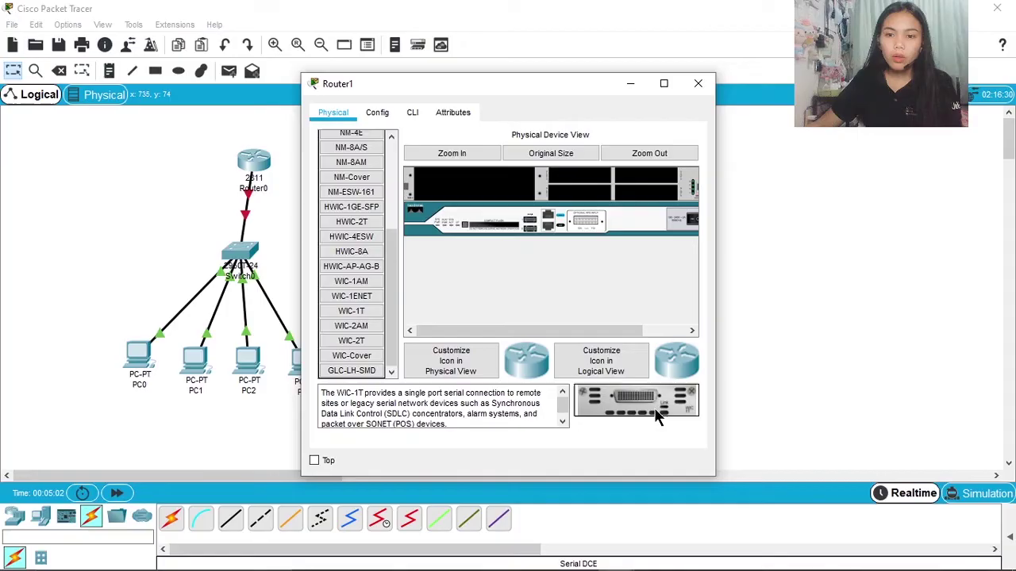
drag(655, 416, 642, 179)
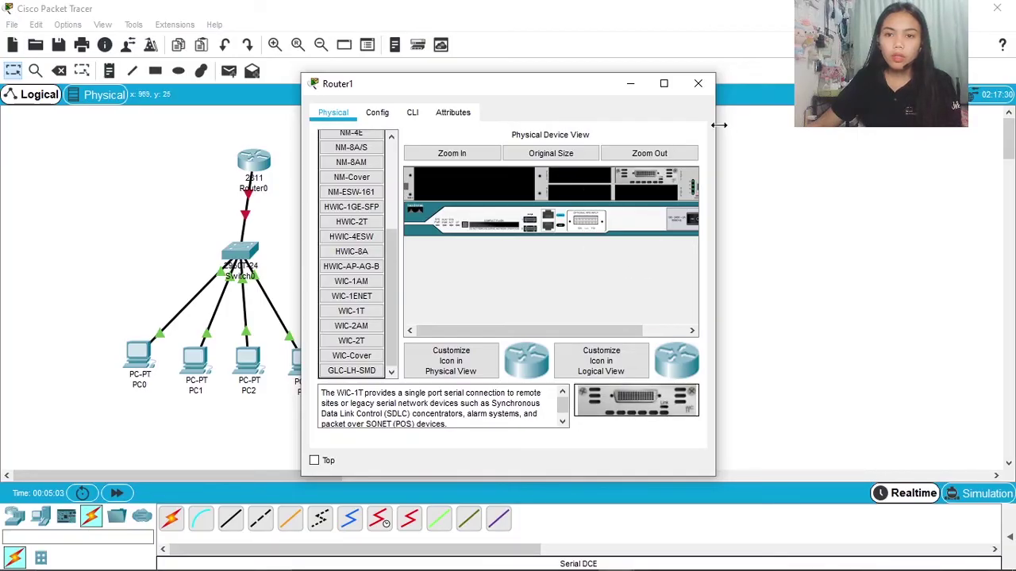
drag(714, 127, 768, 127)
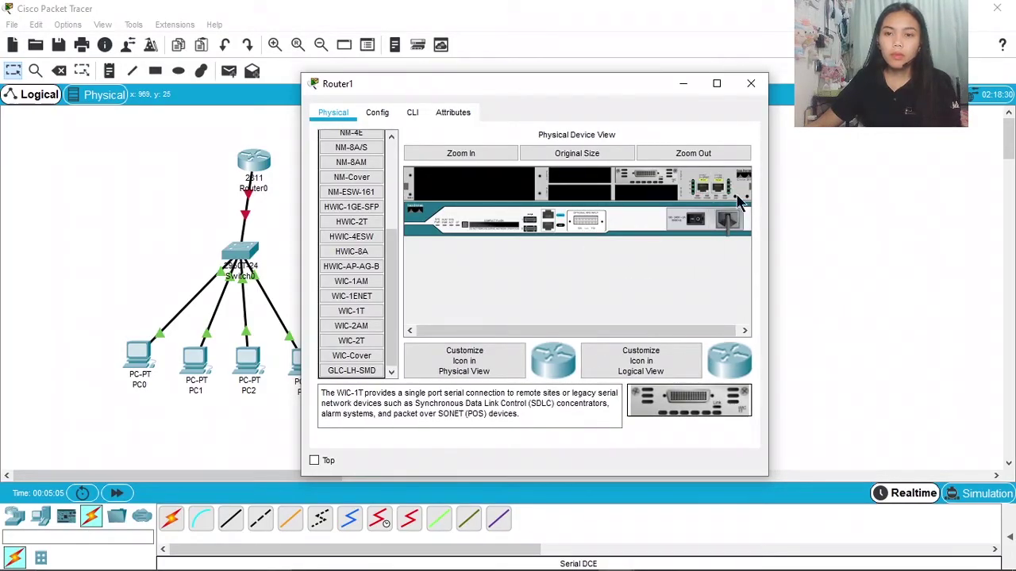
click(697, 220)
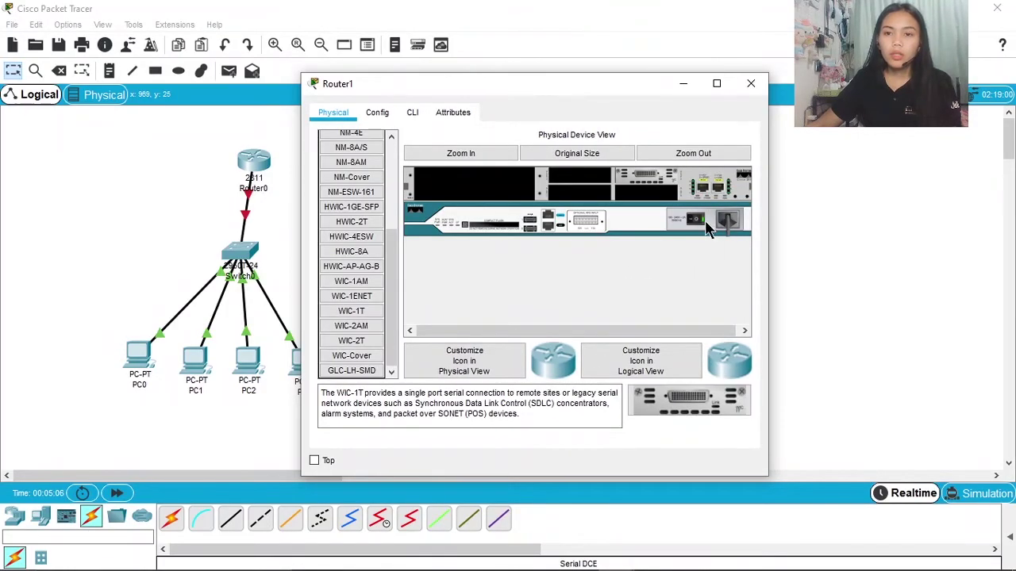
click(750, 84)
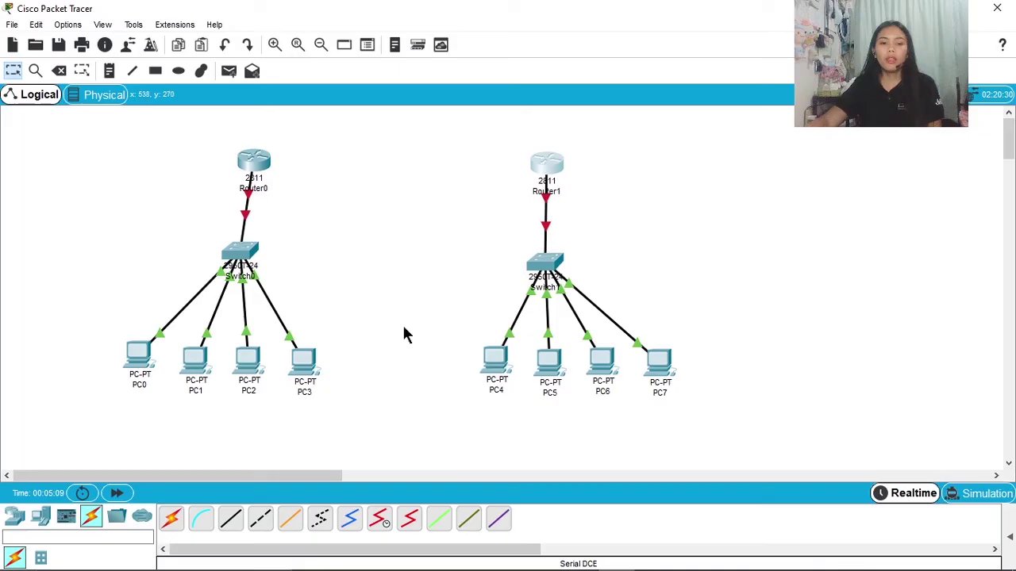
- Join Router0 Serial0/2/0 to Router1 Serial0/2/0 with a Serial DCE cable
click(380, 519)
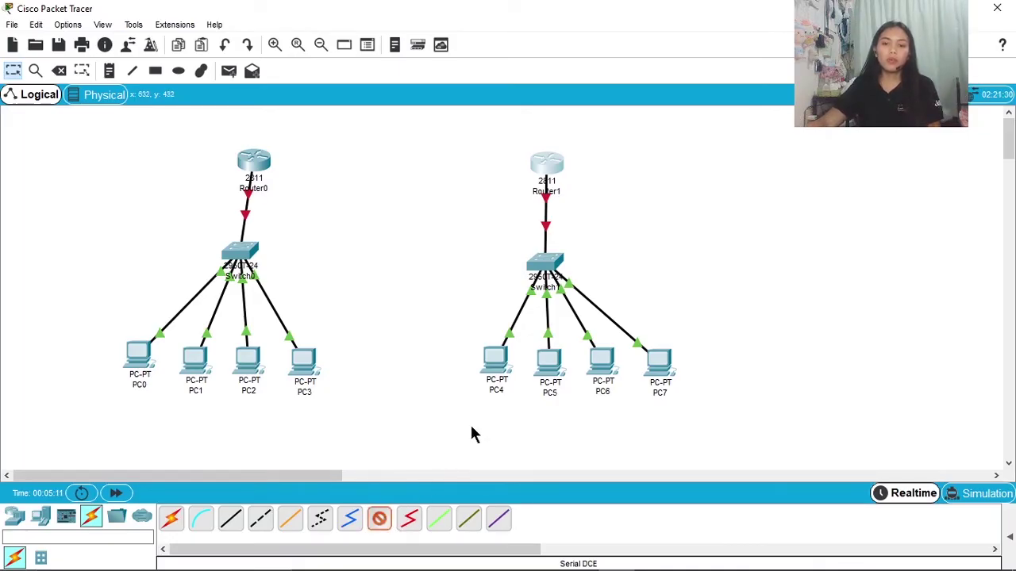
click(261, 167)
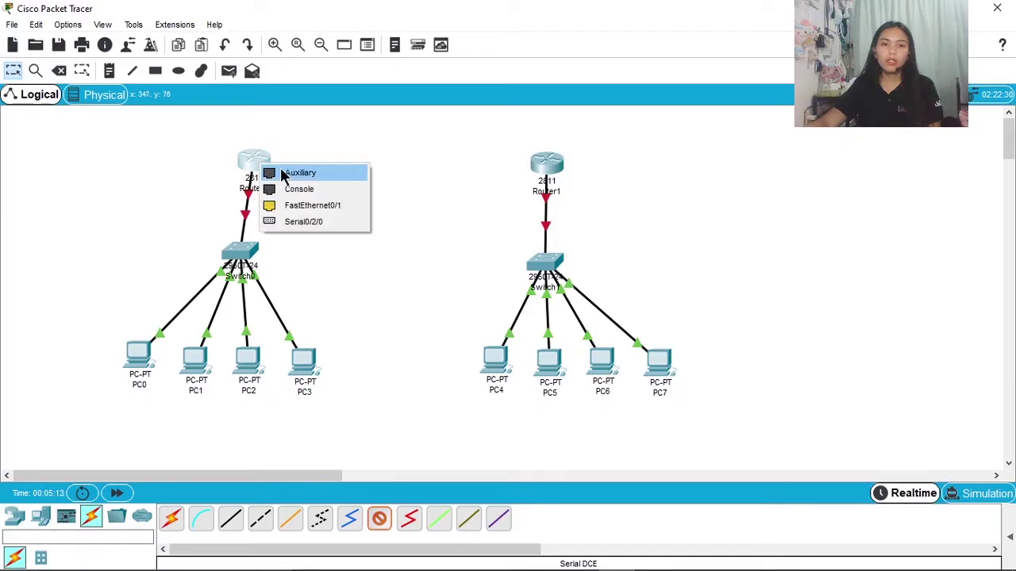
click(320, 223)
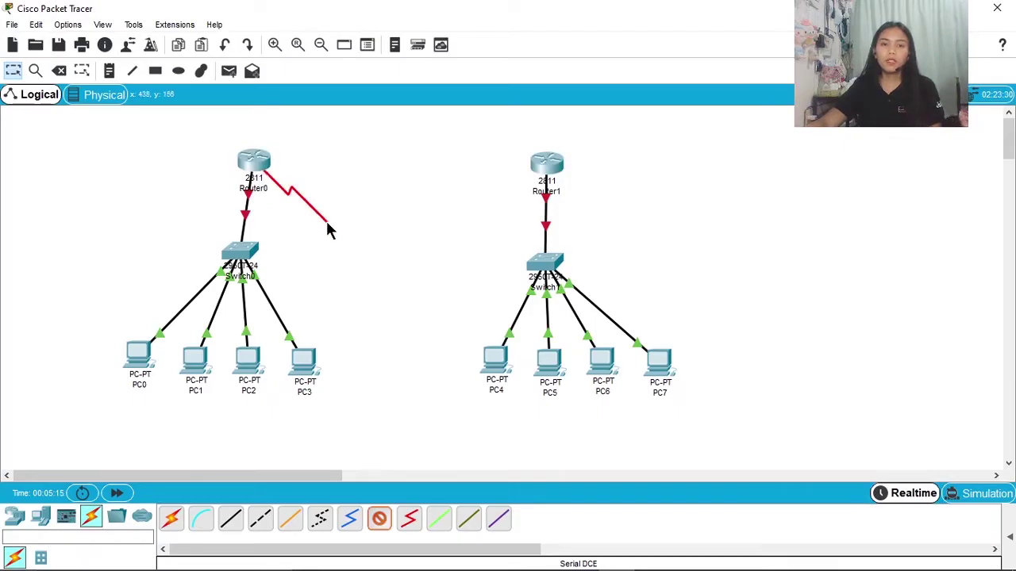
click(550, 169)
click(579, 228)
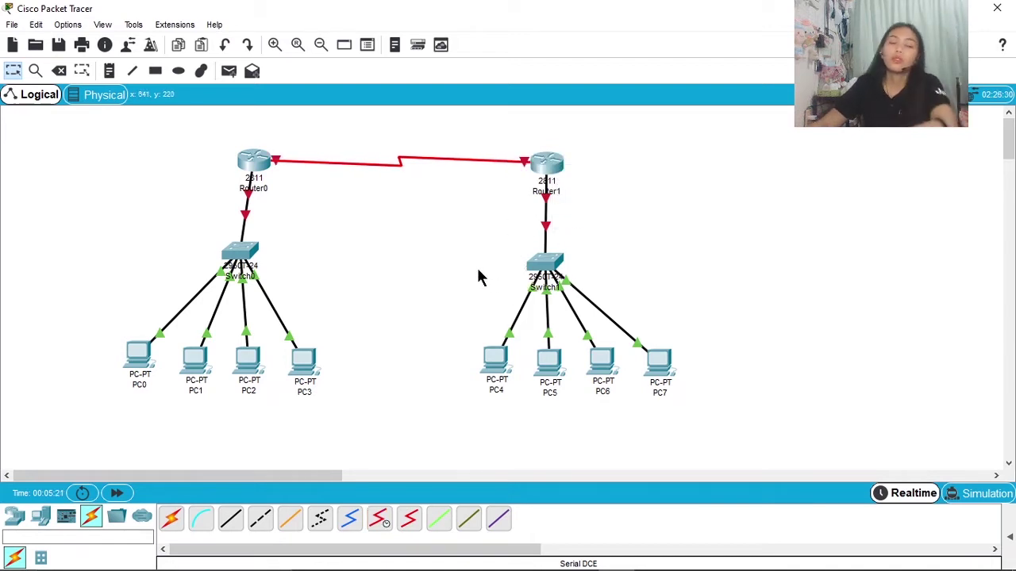
- Check and close Router0's device window, then bring up PC0's configuration window
click(246, 163)
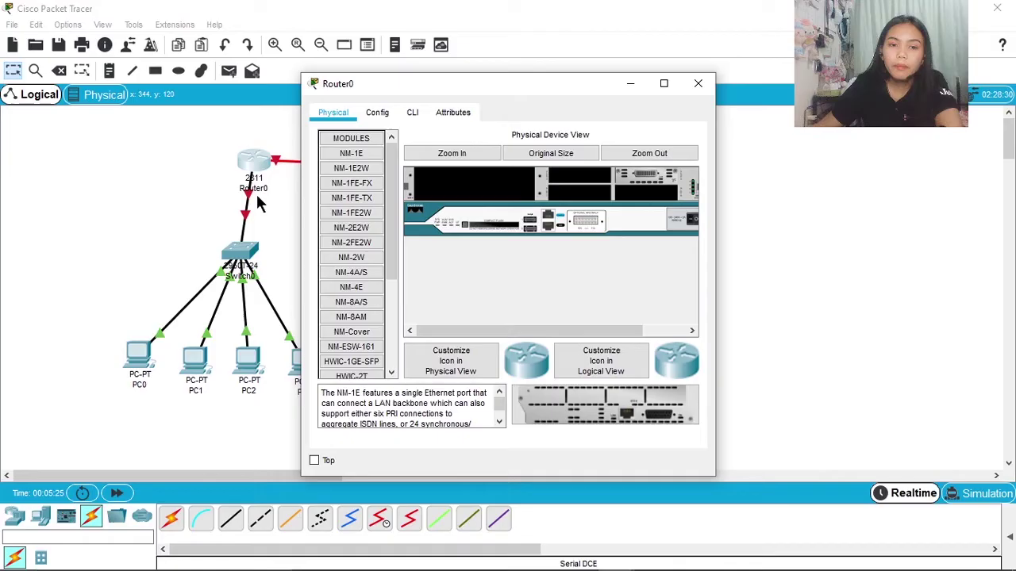
click(267, 220)
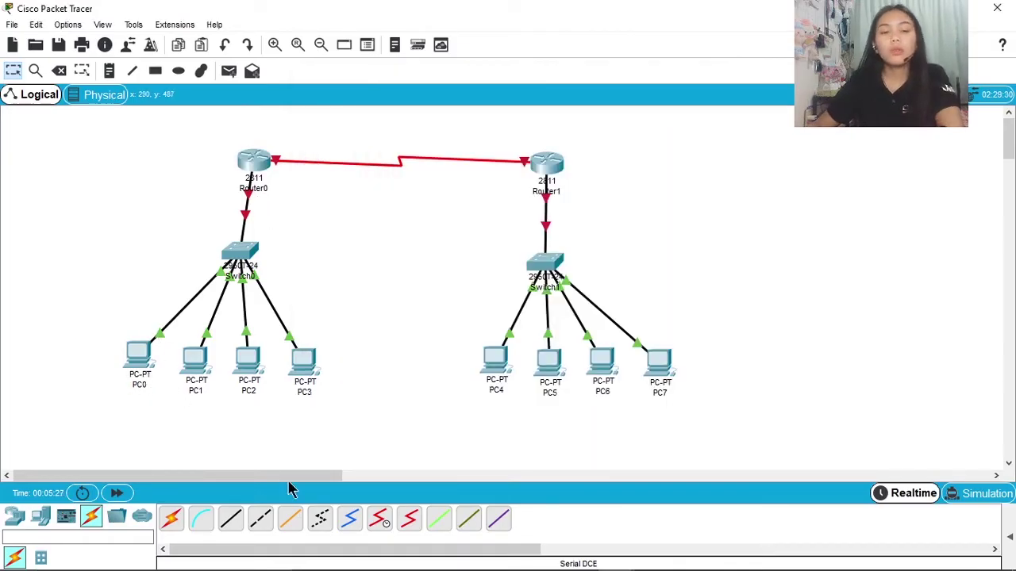
click(139, 357)
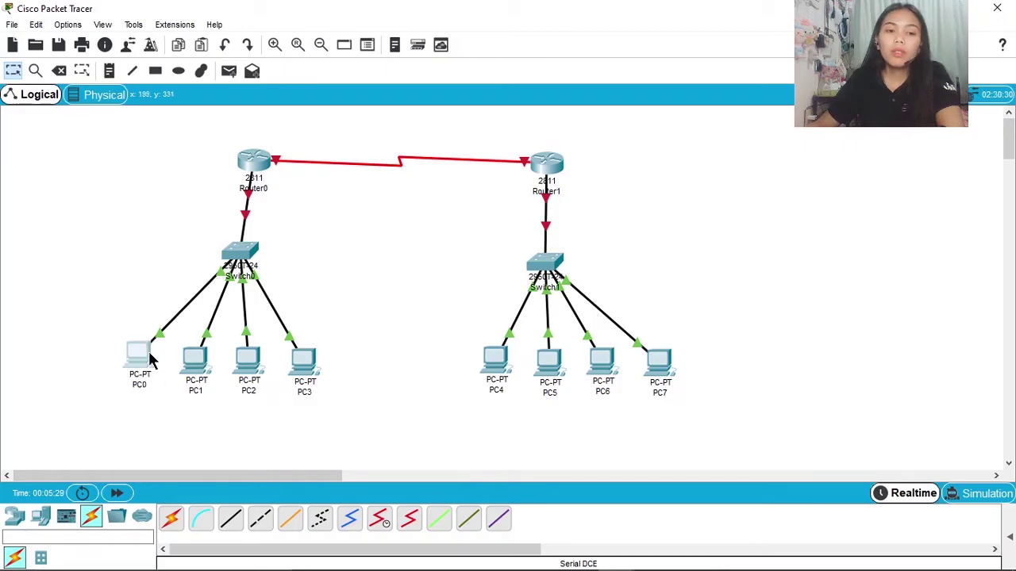
- In PC0's IP Configuration, enter 192.168.10.2, mask 255.255.255.0, gateway 192.168.10.1
click(312, 113)
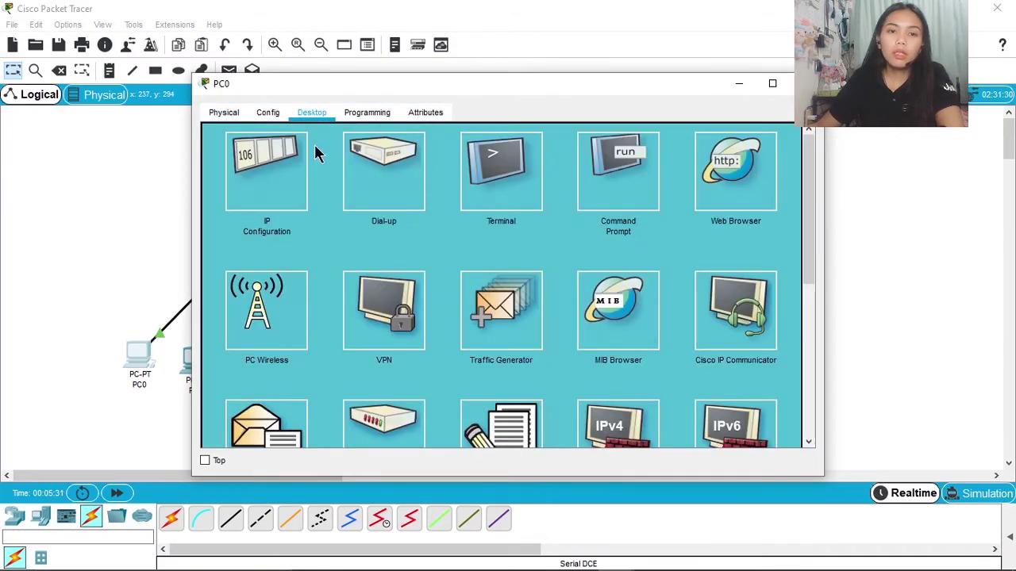
click(296, 188)
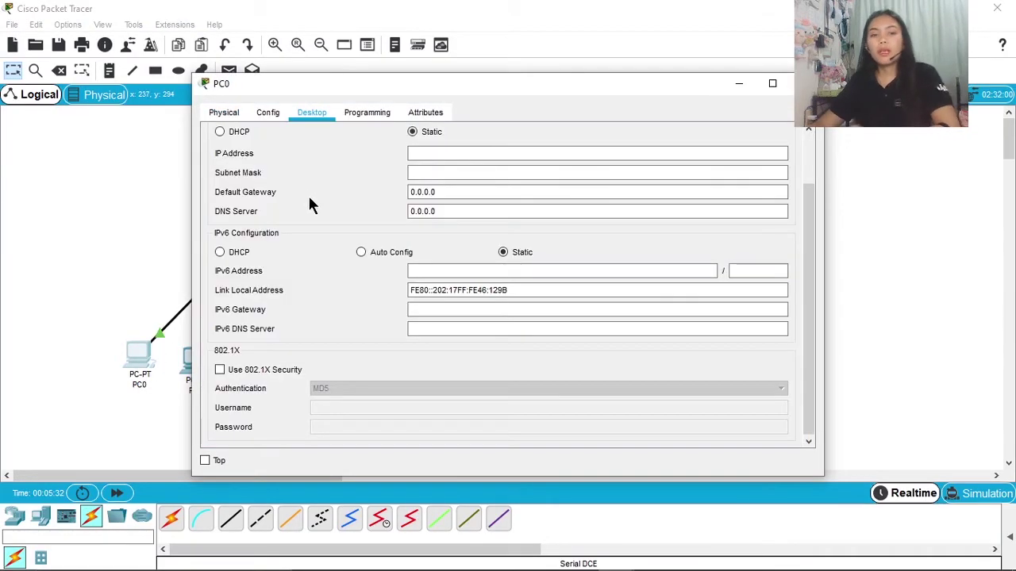
click(411, 154)
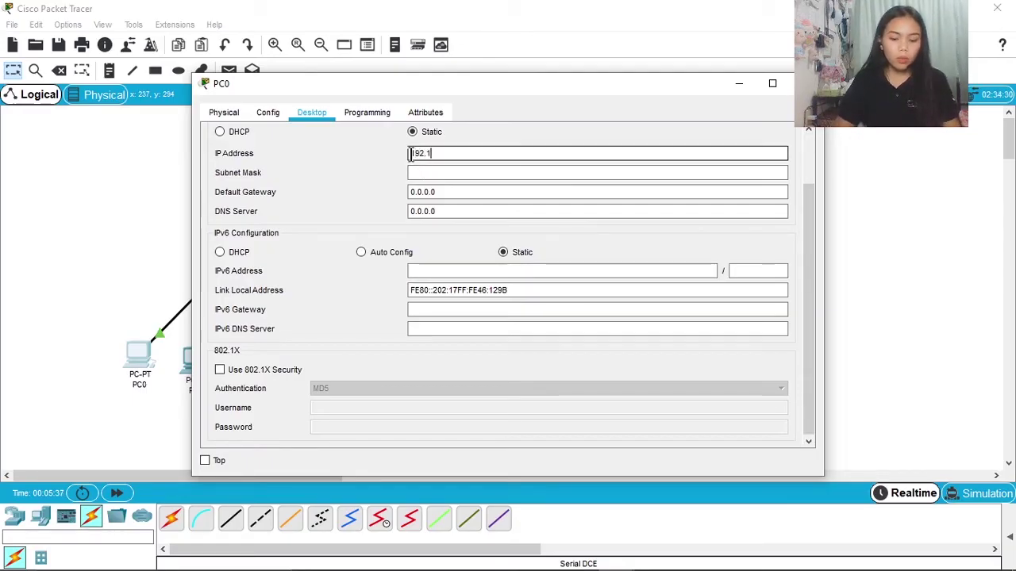
text(192.168.10.2)
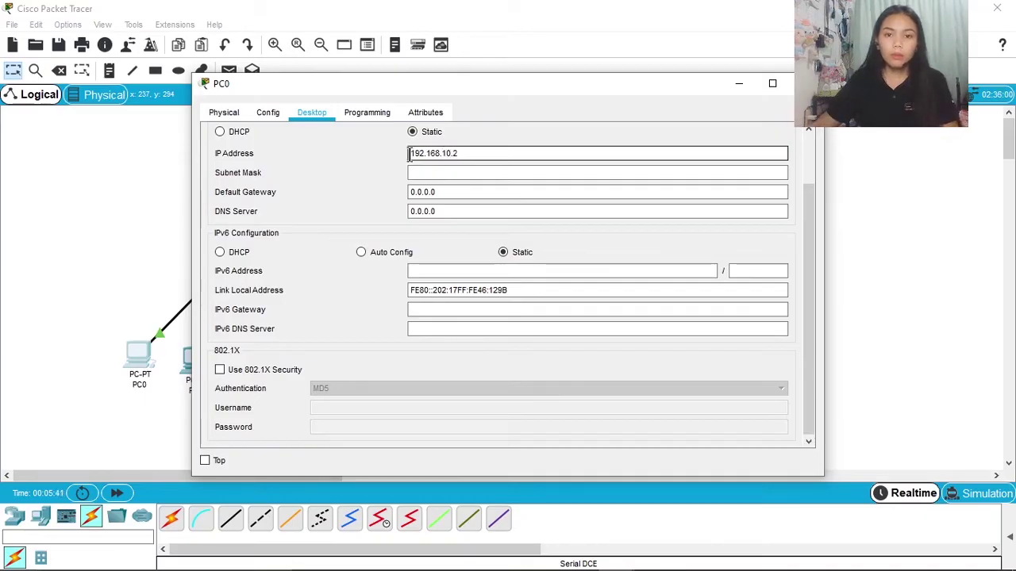
click(417, 170)
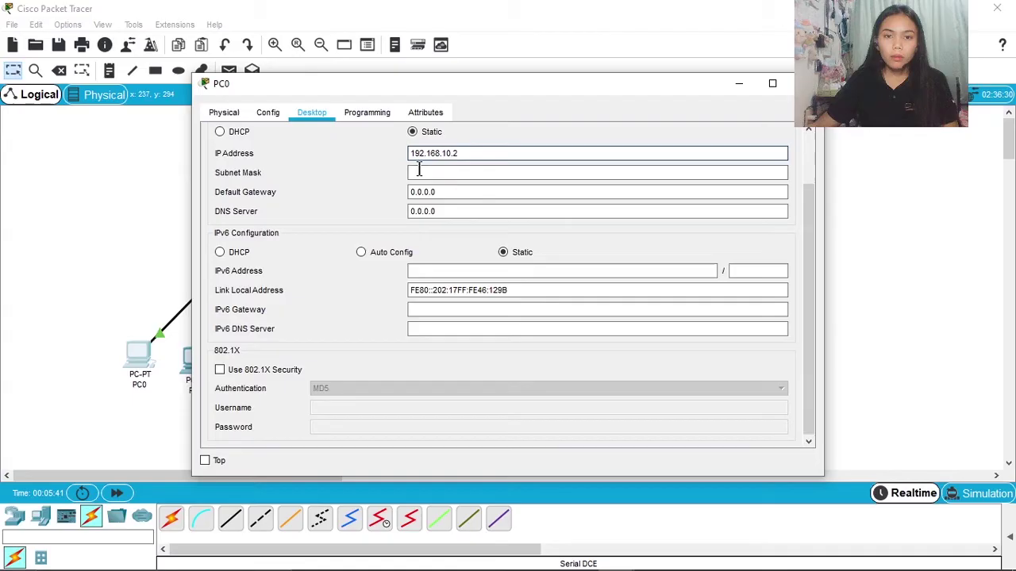
click(469, 191)
drag(455, 197, 390, 199)
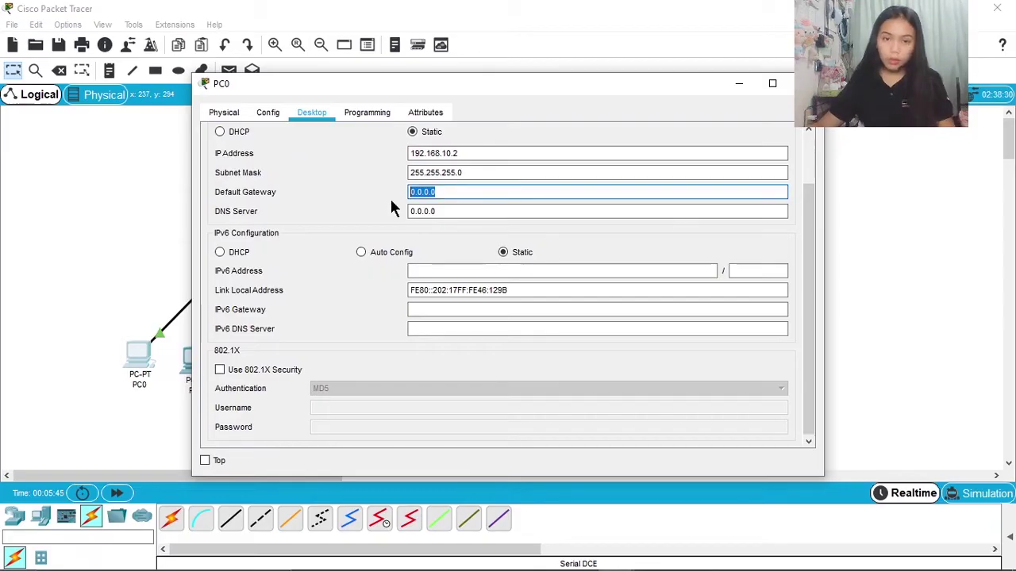
text(1)
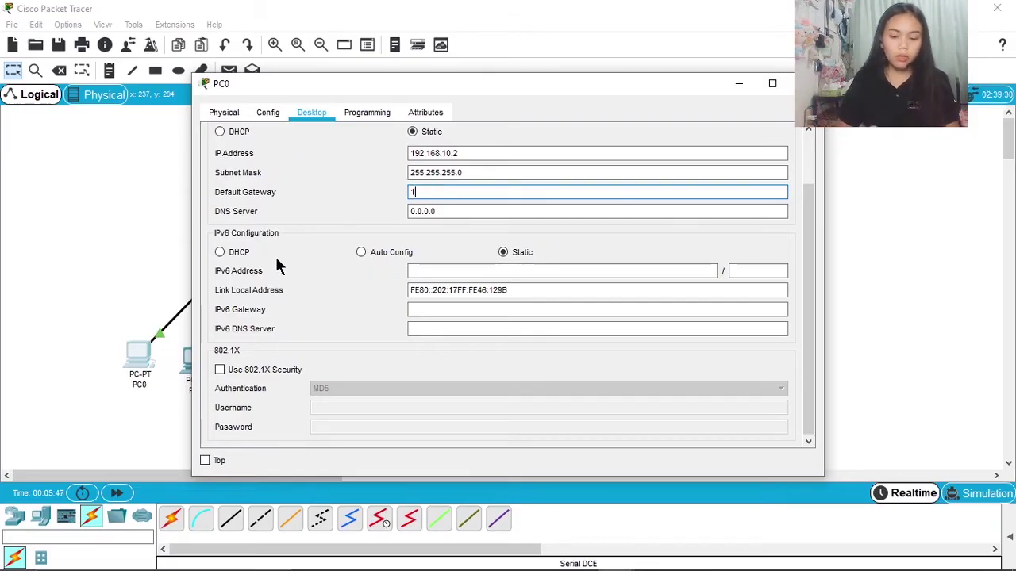
text(92.168.10.1)
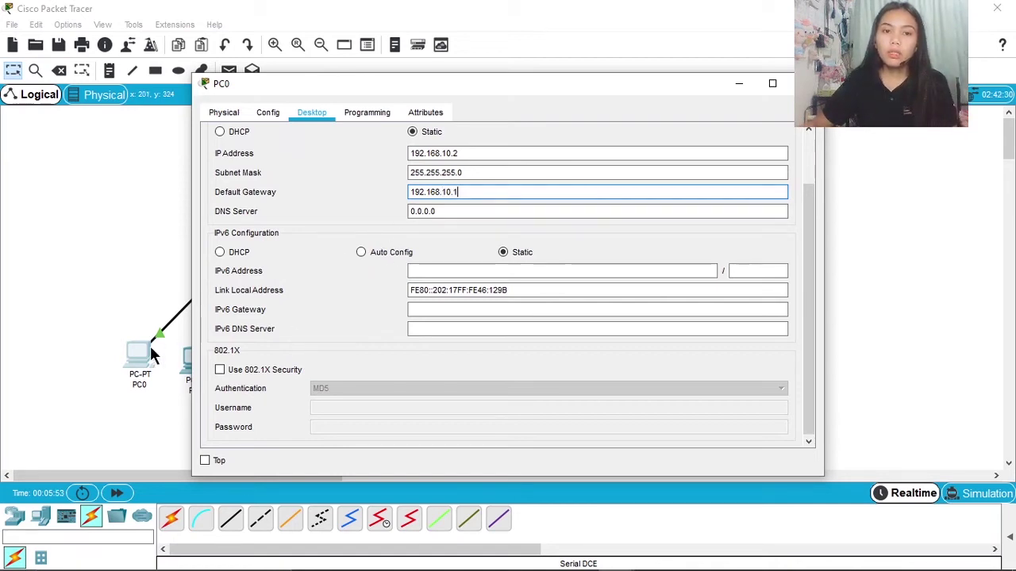
- Close PC0's window, then give PC1 192.168.10.3, mask 255.255.255.0, gateway 192.168.10.1
click(807, 83)
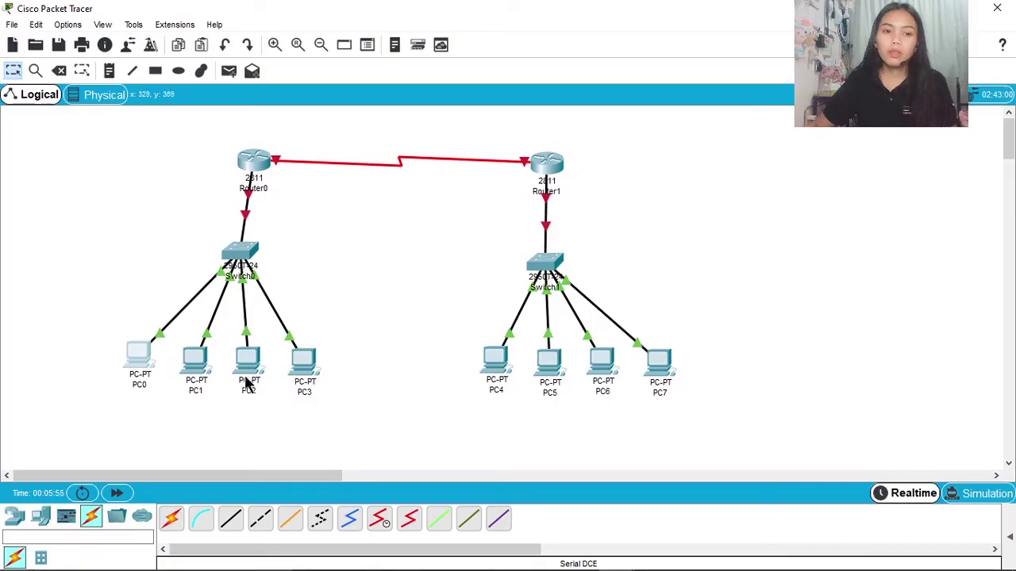
click(199, 366)
click(302, 113)
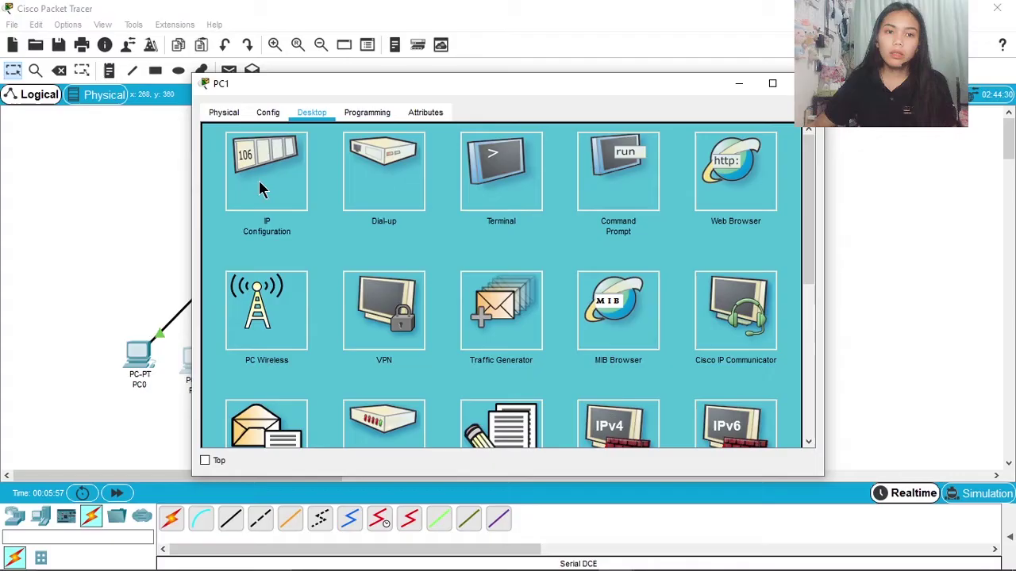
click(262, 181)
click(422, 152)
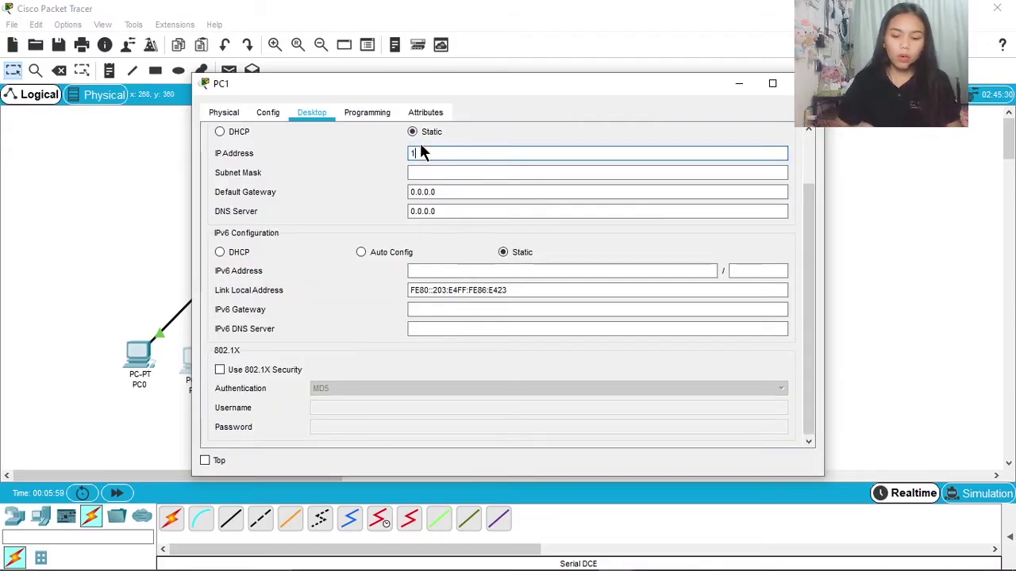
text(192.168.)
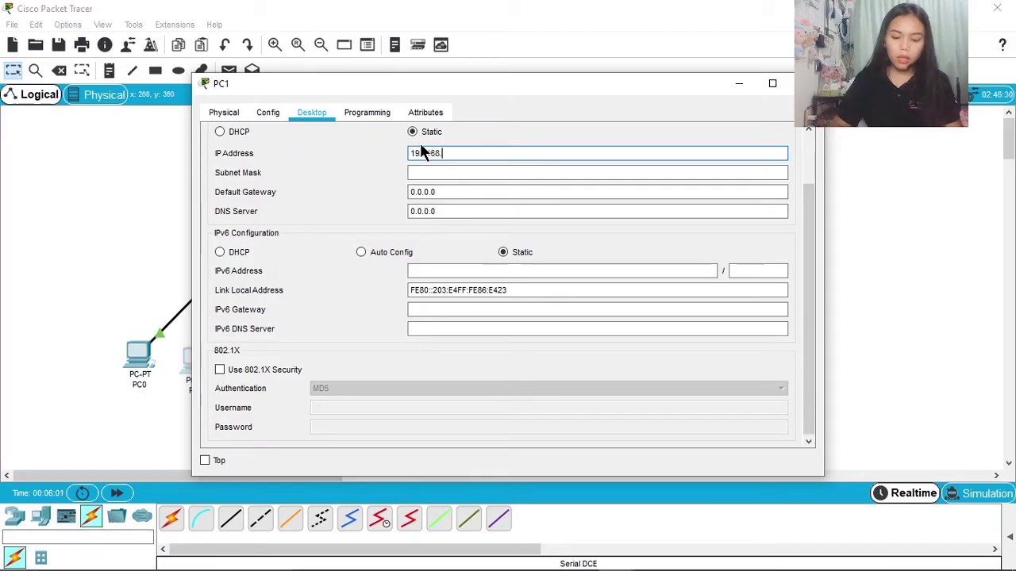
text(2)
text(10)
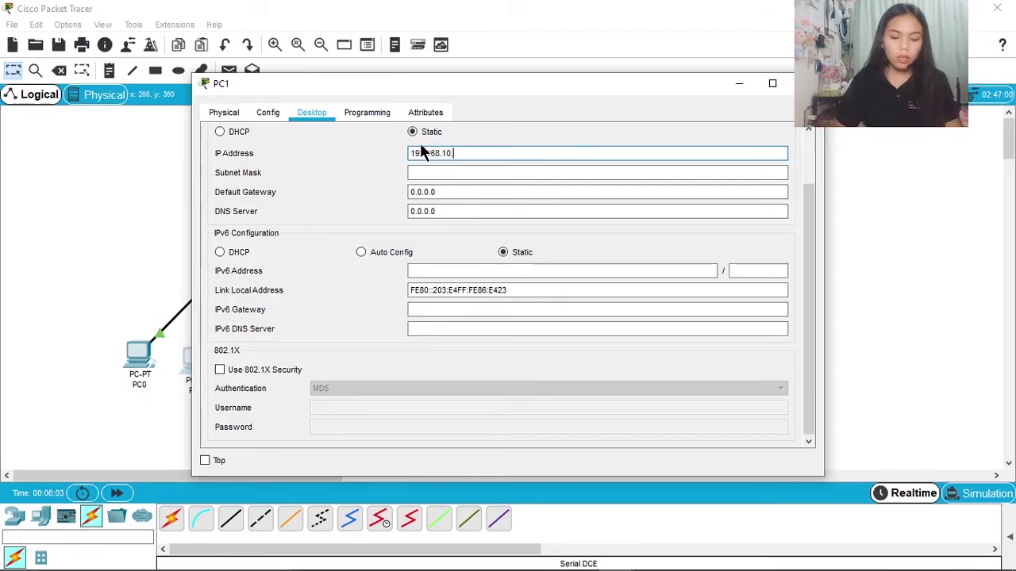
text(.3)
click(444, 173)
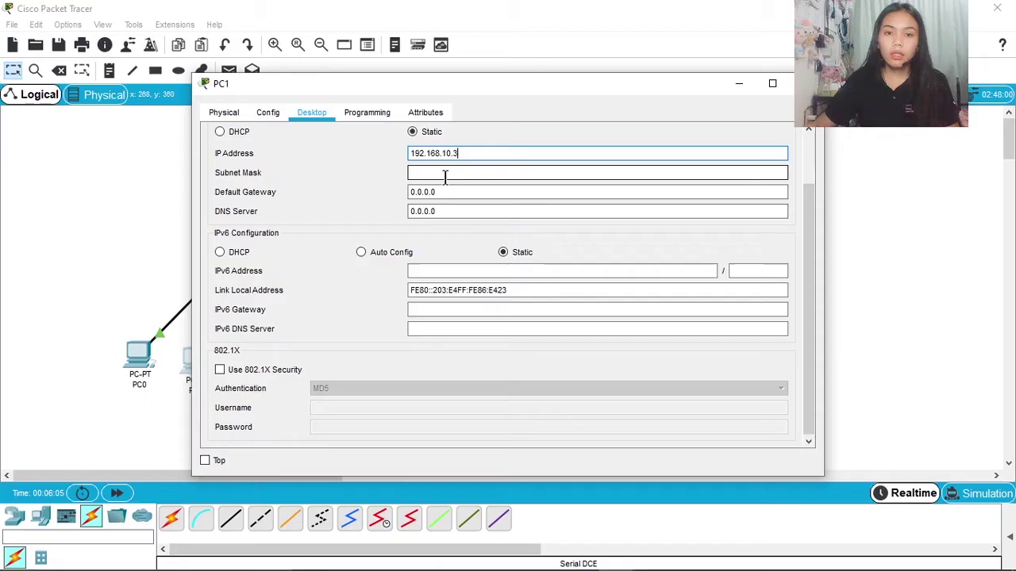
key(Tab)
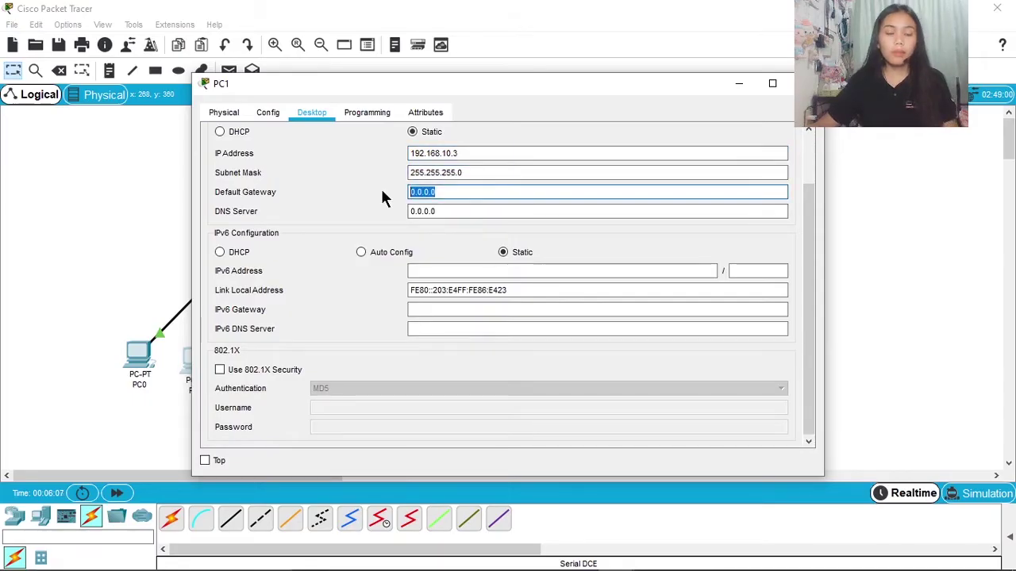
text(192)
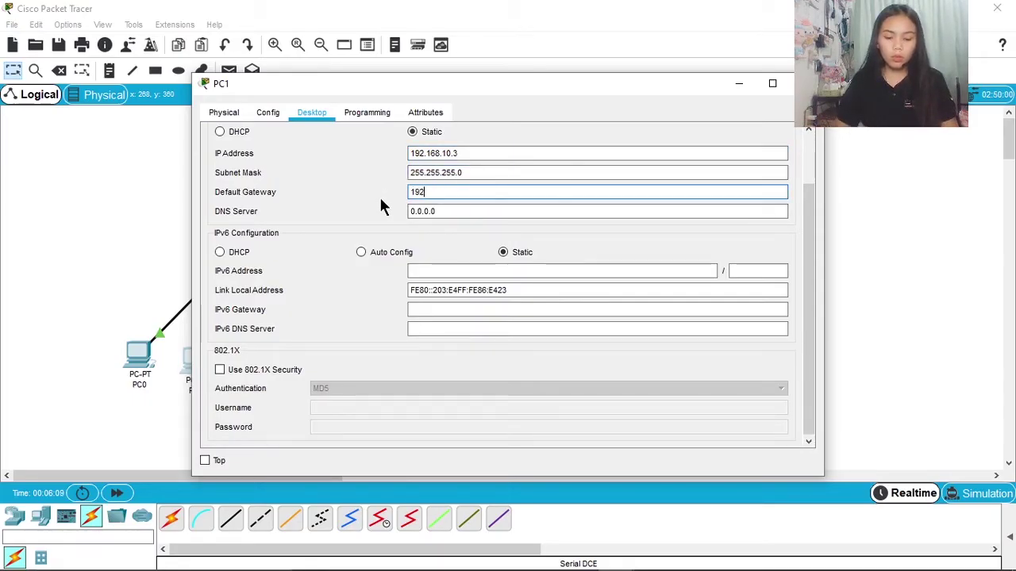
text(.168.10.1)
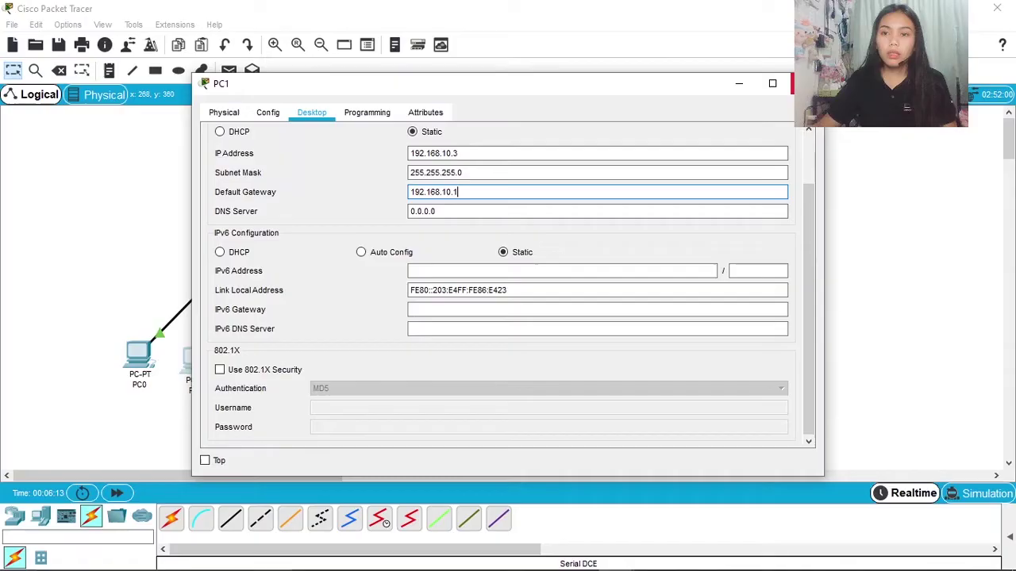
click(806, 83)
- Set PC2's IP Configuration to 192.168.10.4, mask 255.255.255.0, gateway 192.168.10.1, then close it
click(247, 365)
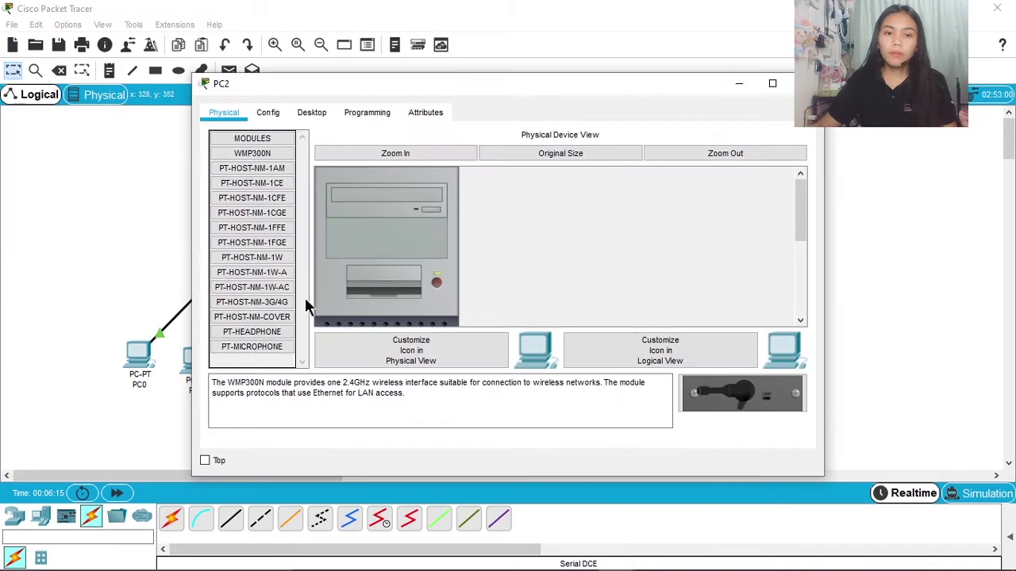
click(300, 115)
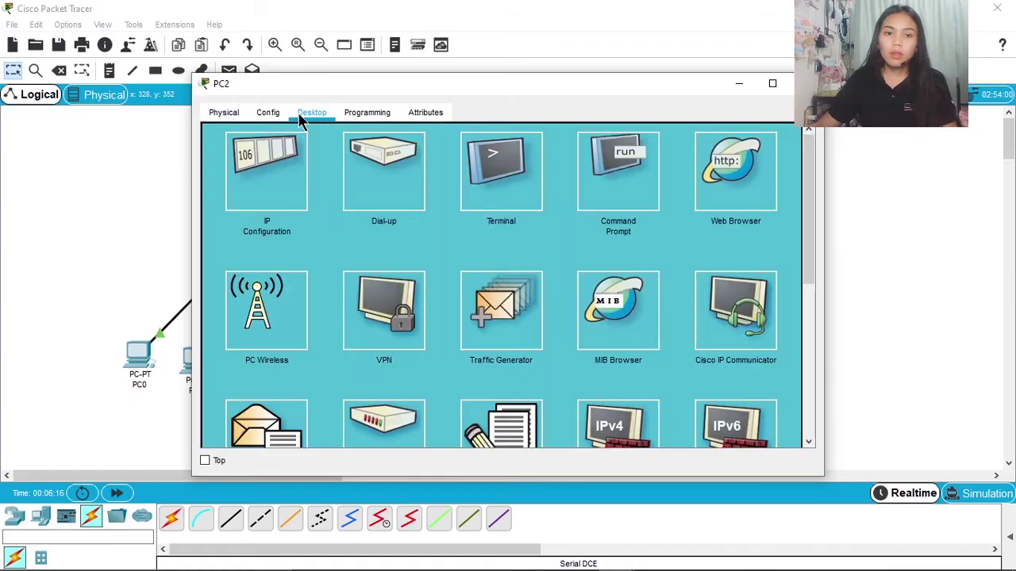
click(286, 191)
click(434, 152)
text(1)
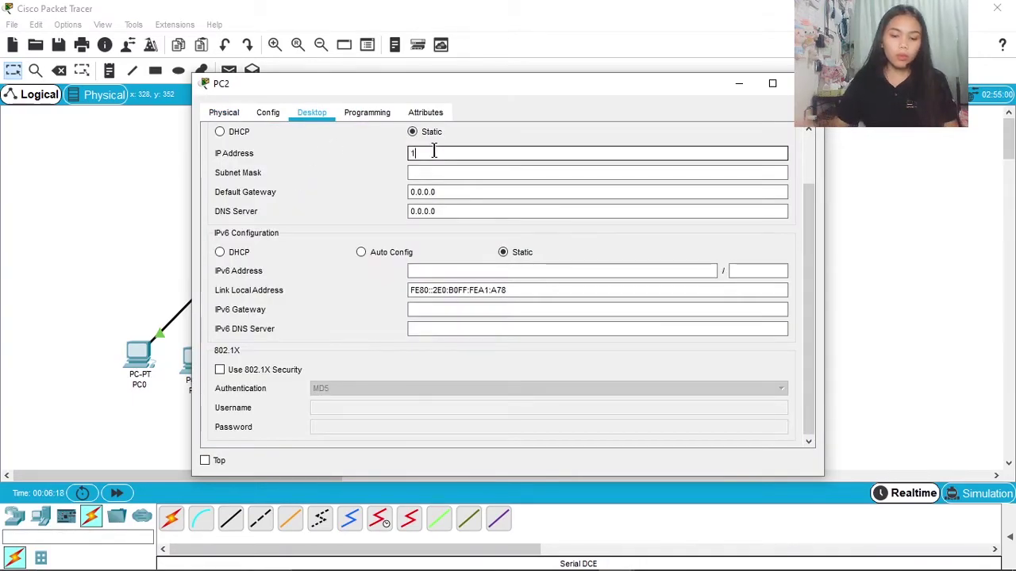
text(92.168)
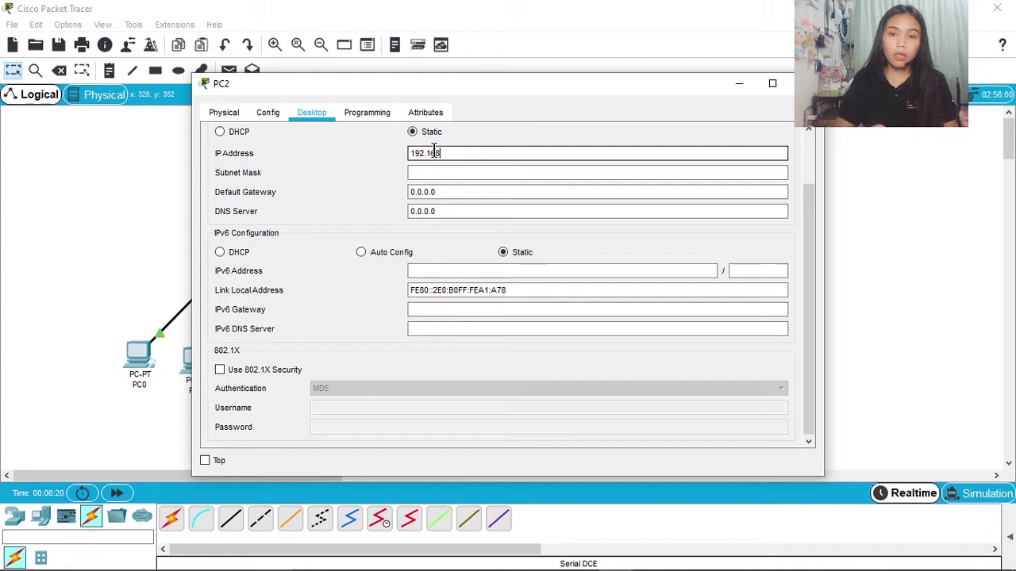
text(.10)
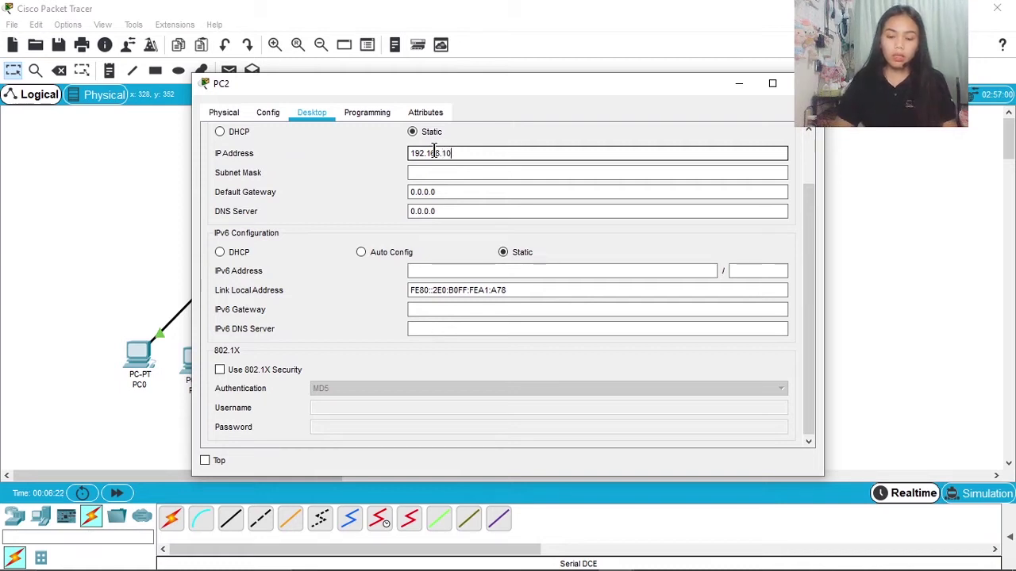
text(.4)
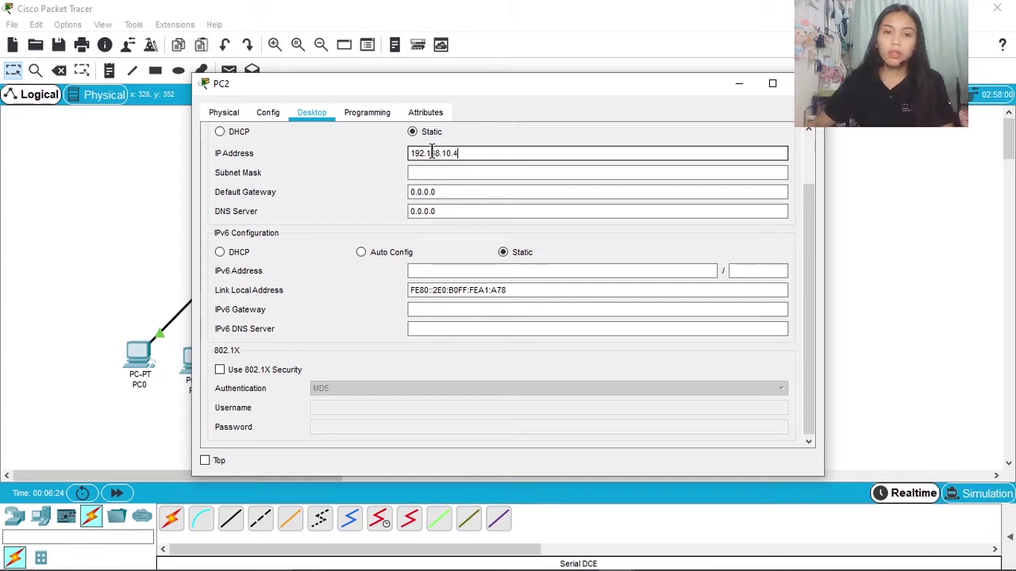
click(437, 172)
drag(438, 192, 387, 187)
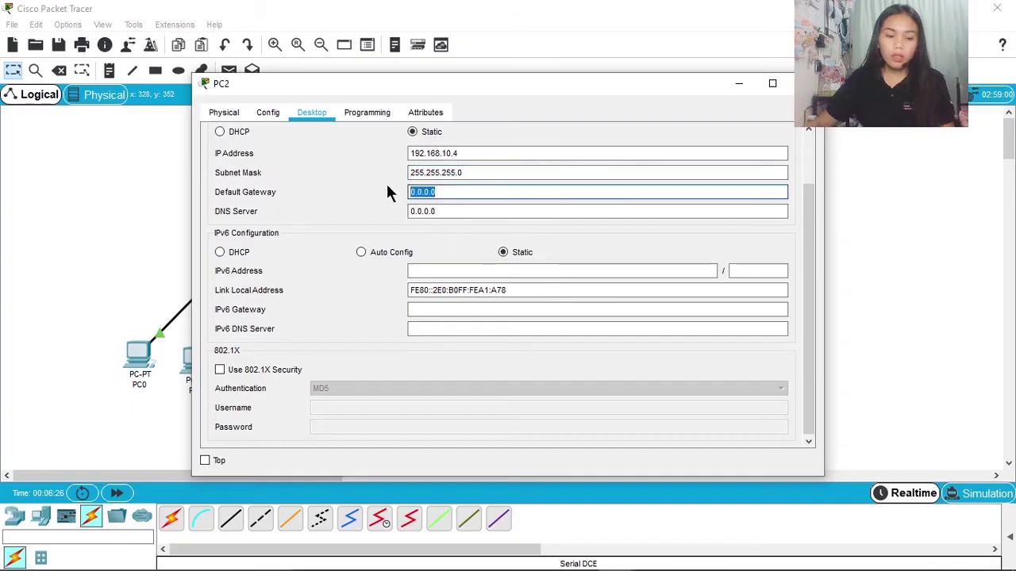
text(192.16)
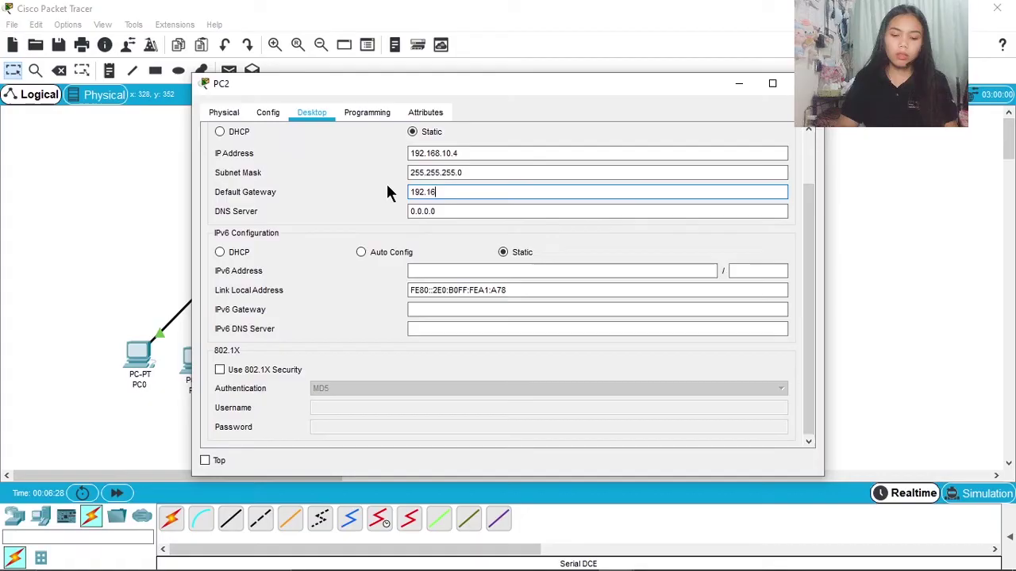
text(8.10.1)
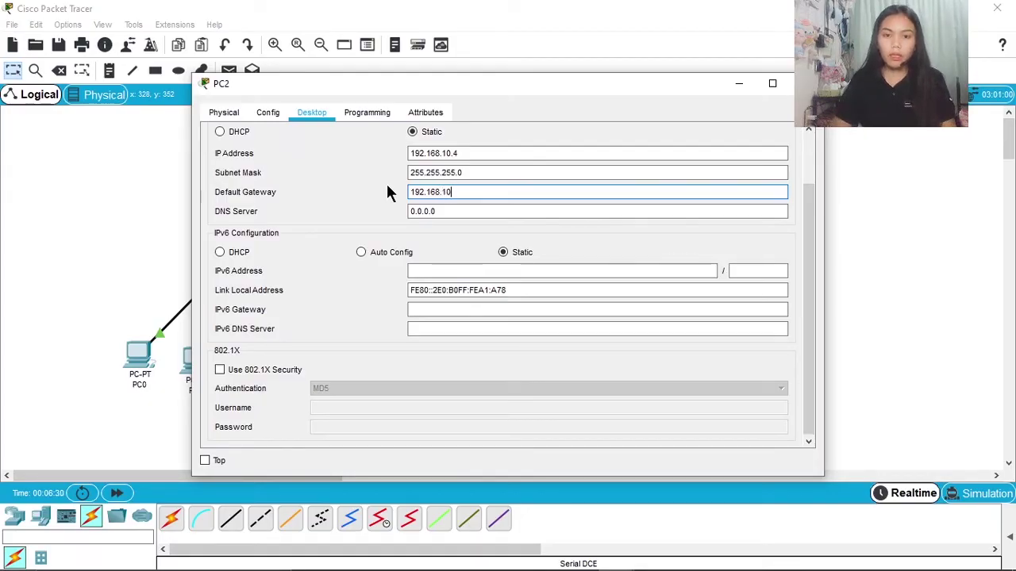
click(806, 82)
- Set PC3's IP Configuration to 192.168.10.5, mask 255.255.255.0, gateway 192.168.10.1, then close it
click(314, 373)
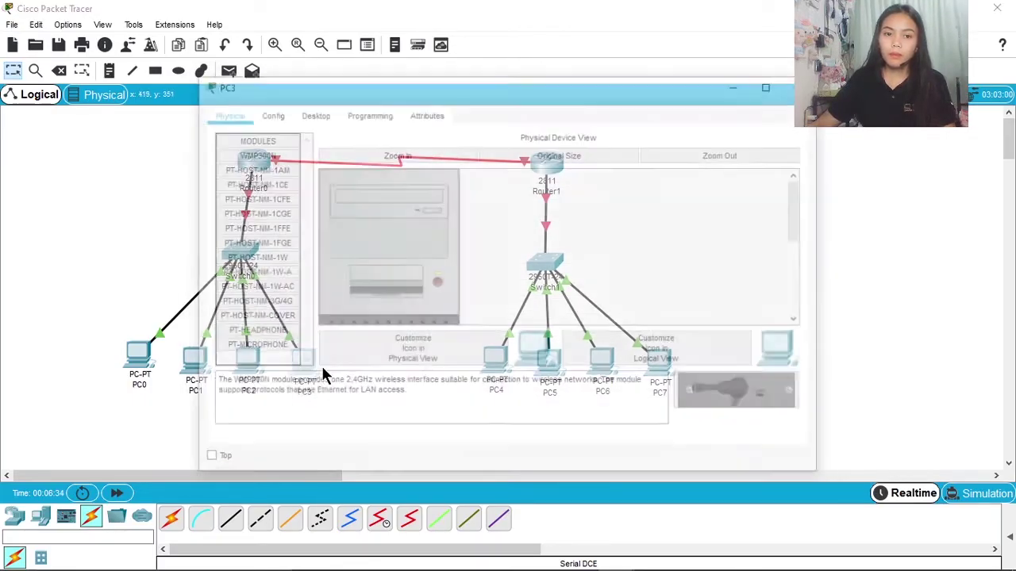
click(306, 115)
click(293, 152)
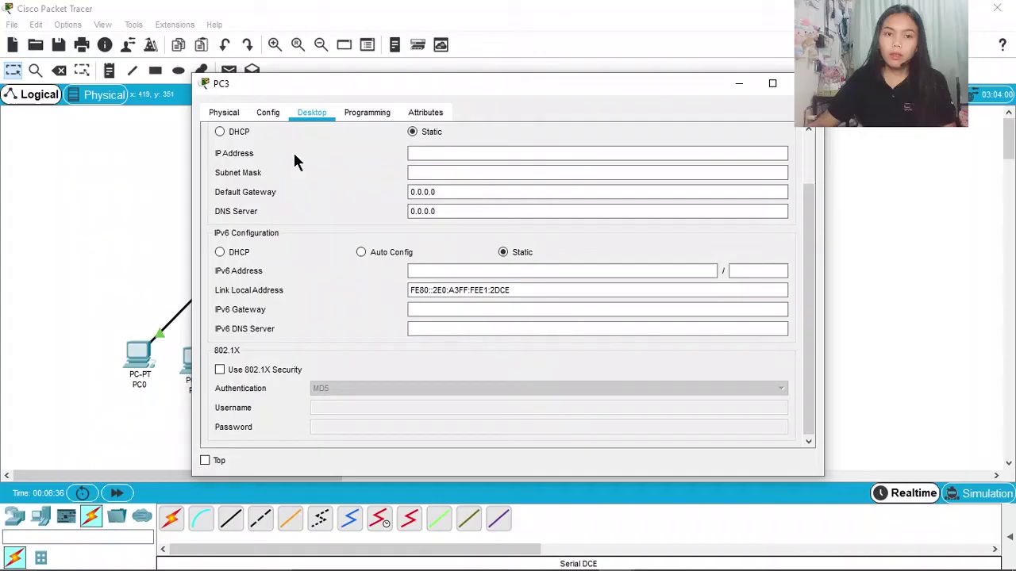
click(427, 152)
text(192)
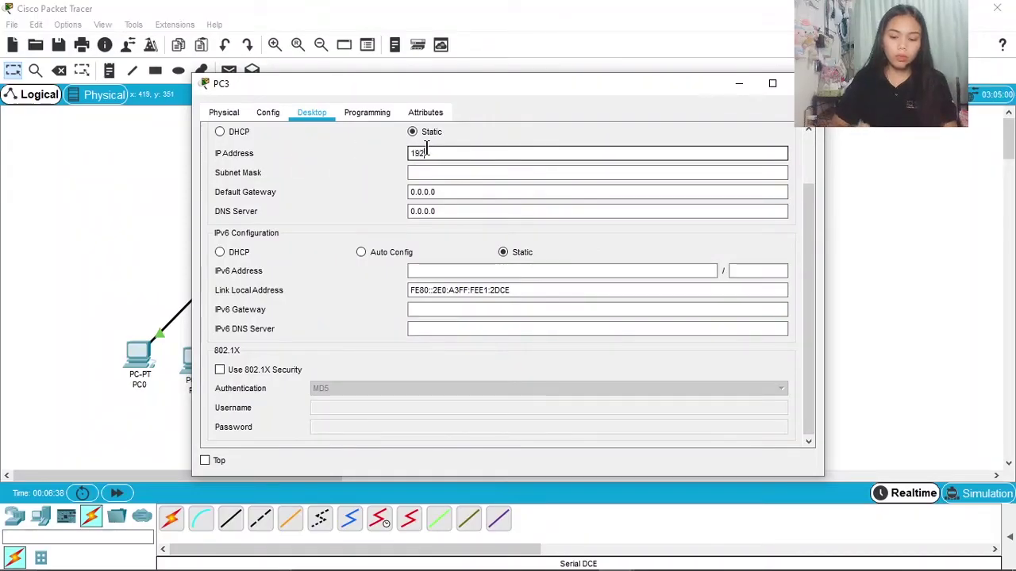
text(.168.)
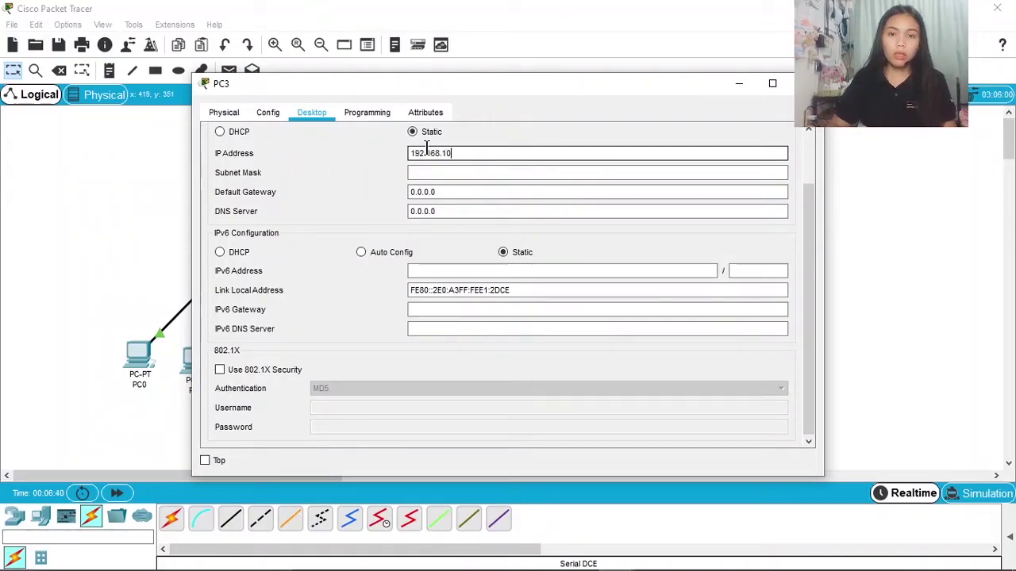
text(10.5)
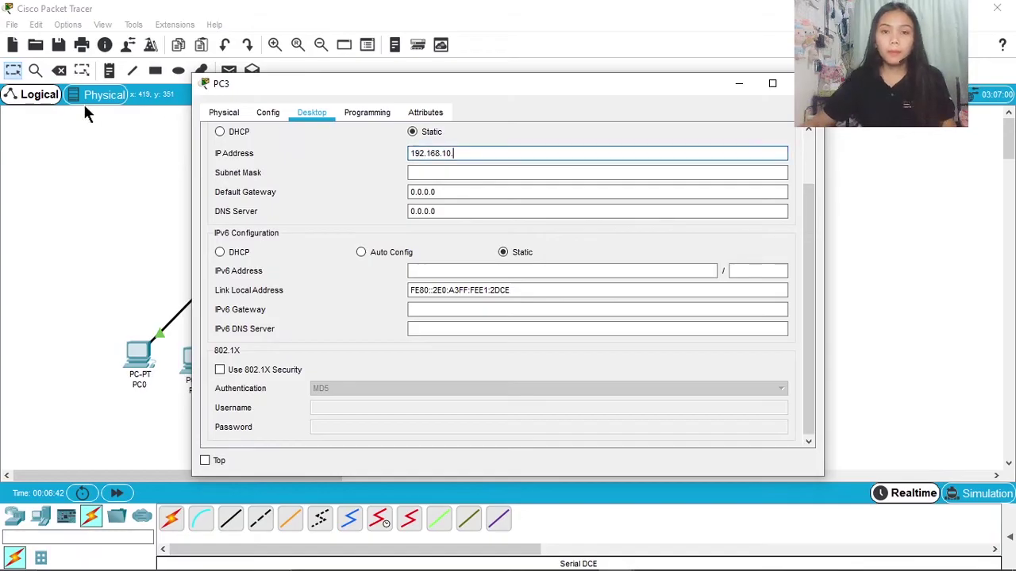
click(440, 170)
drag(440, 193, 390, 197)
text(1)
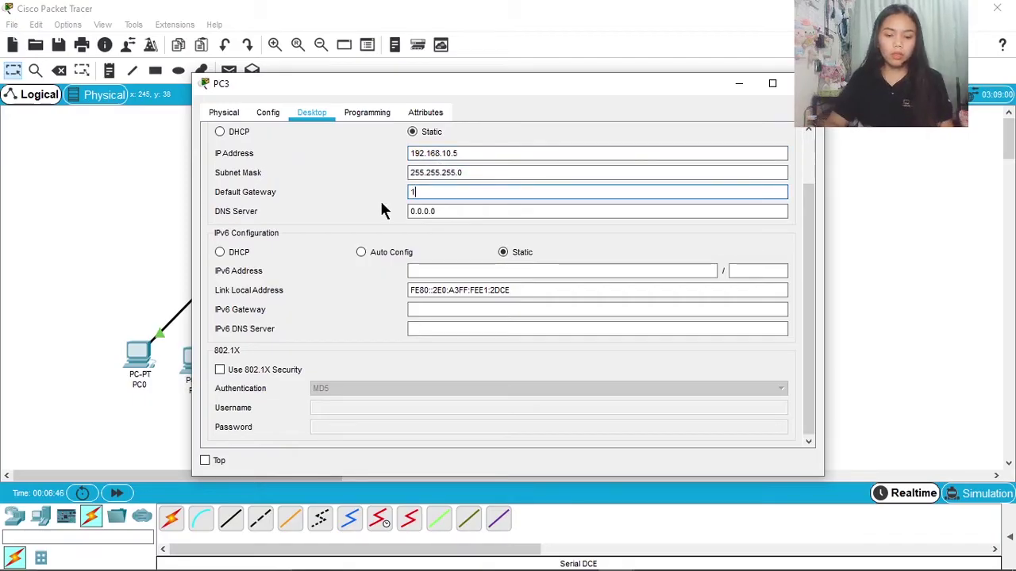
text(92.168.10)
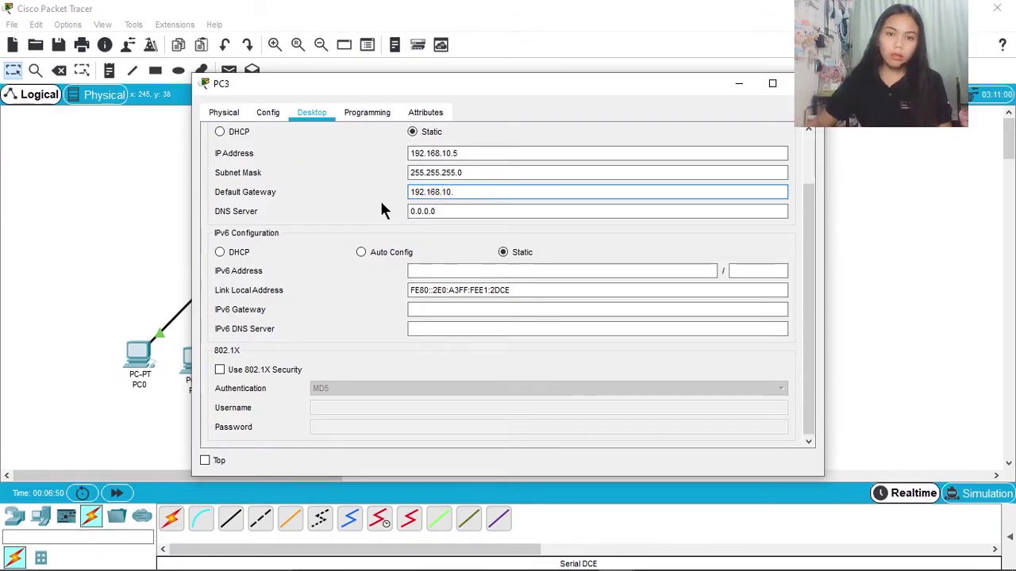
text(.1)
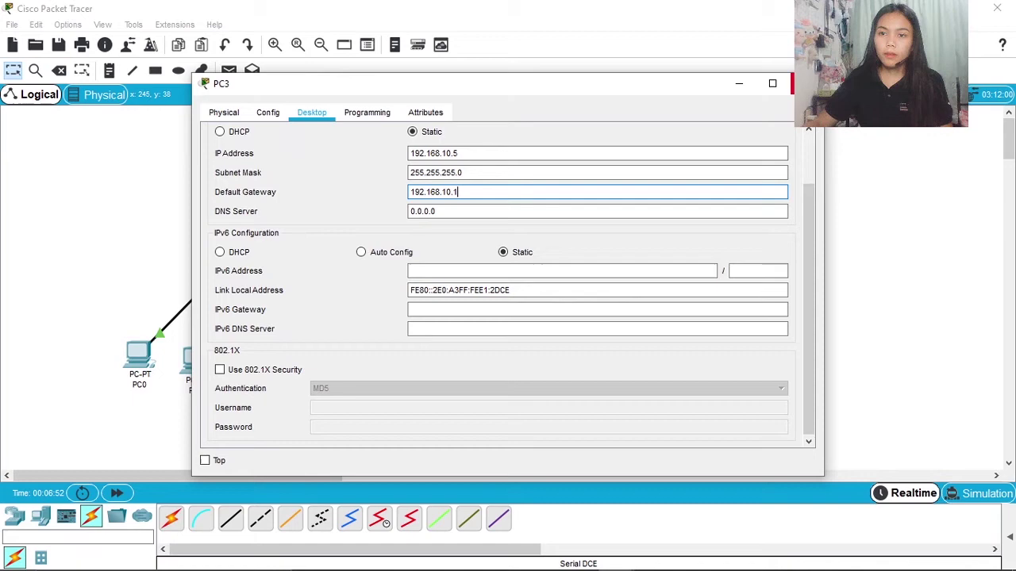
click(807, 83)
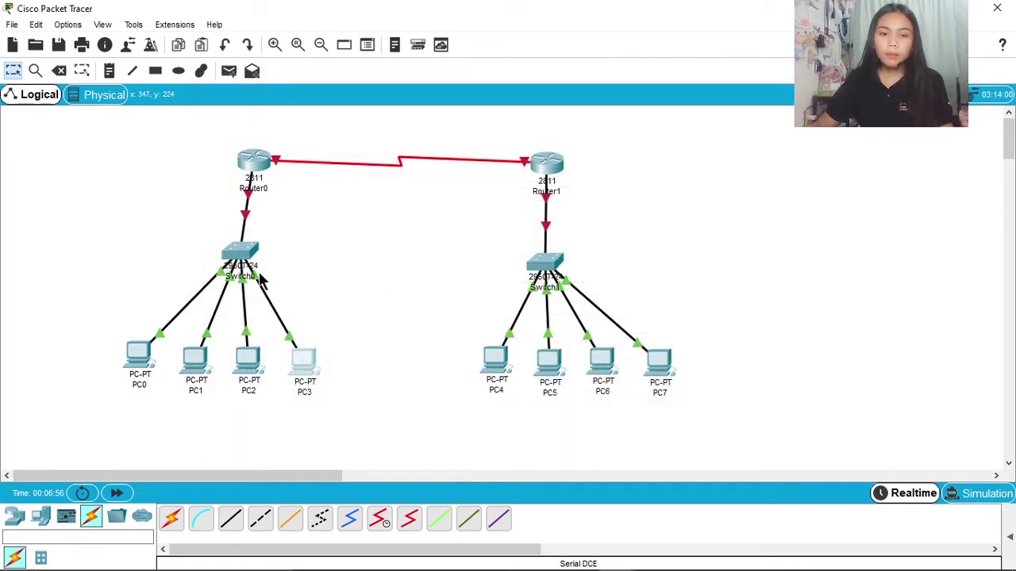
- Give Router0's FastEthernet0/0 192.168.10.1 with mask 255.255.255.0 and turn the port on
click(251, 165)
click(376, 116)
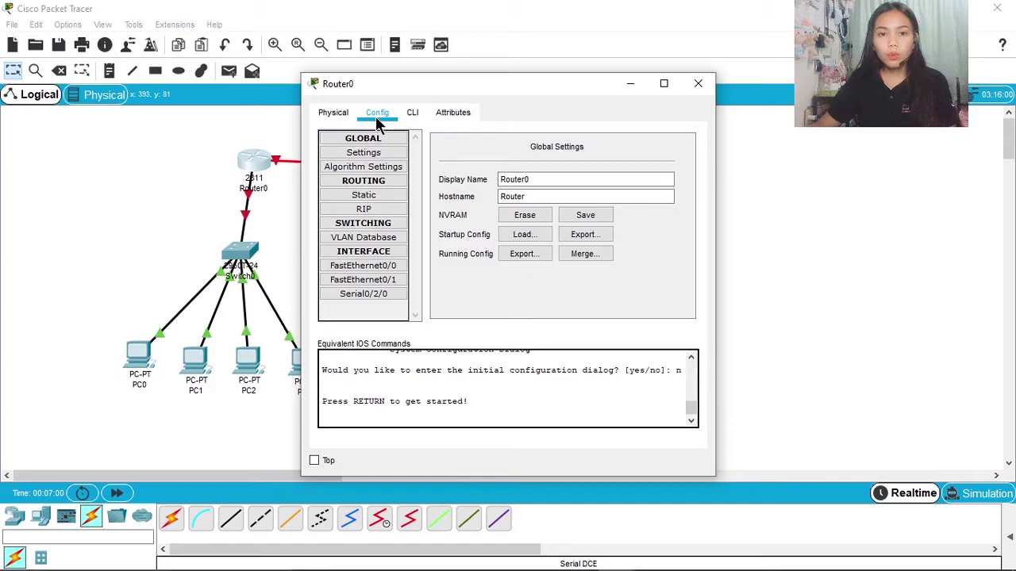
click(396, 269)
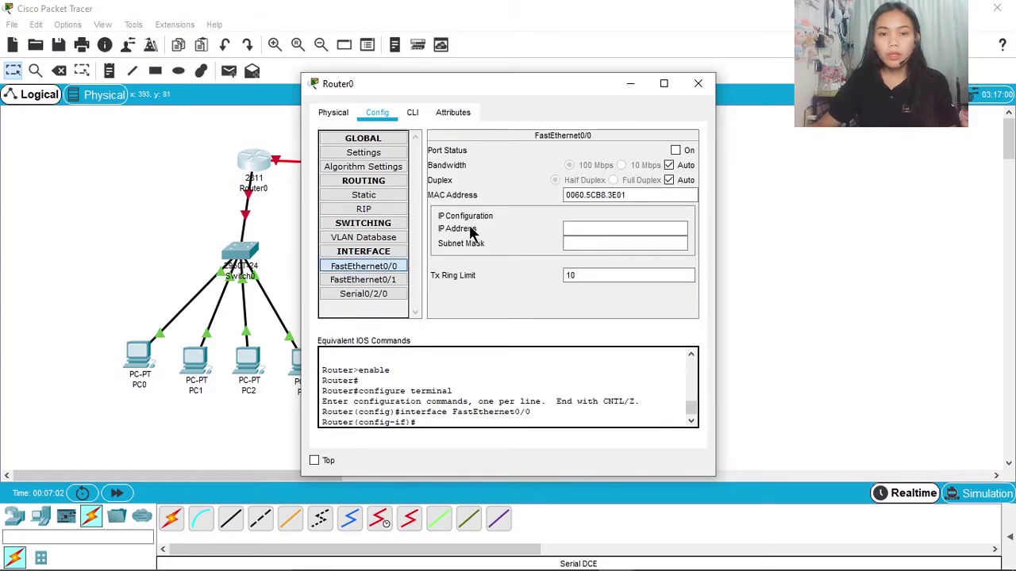
click(570, 228)
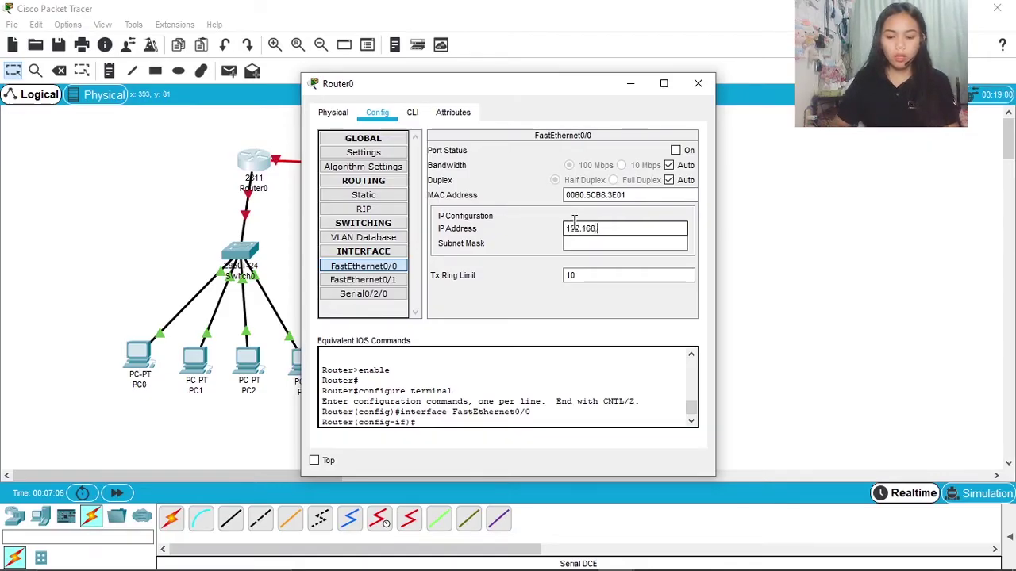
text(192.168.10.1)
click(591, 244)
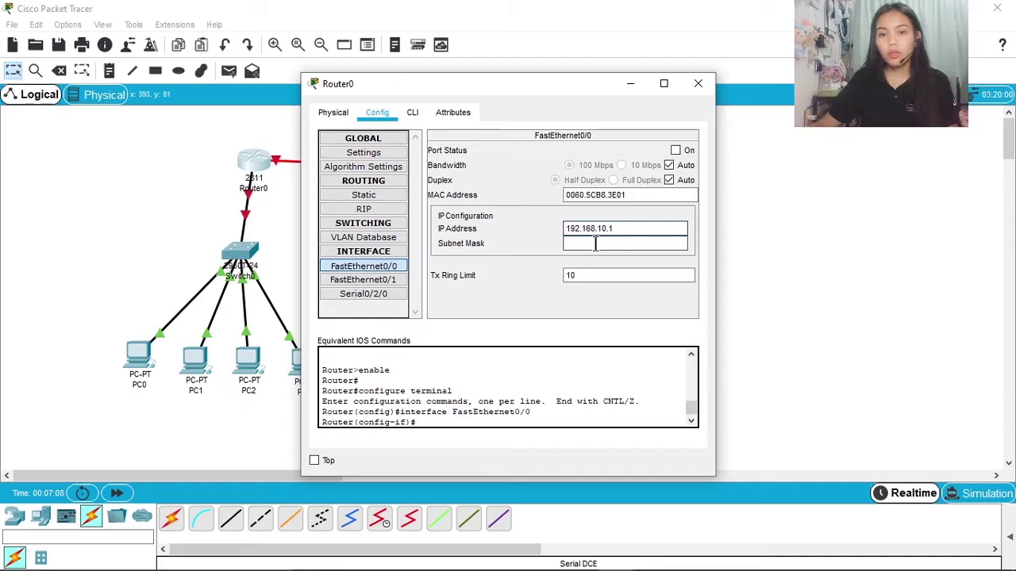
click(675, 151)
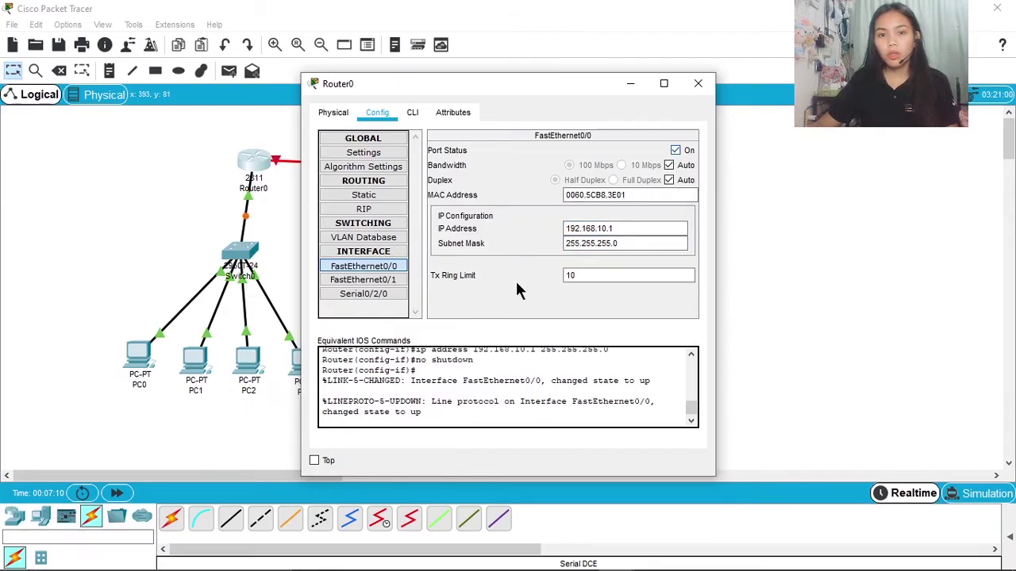
- Give Router0's Serial0/2/0 192.168.30.2 /24, turn it on, and set clock rate 128000
click(390, 295)
click(596, 211)
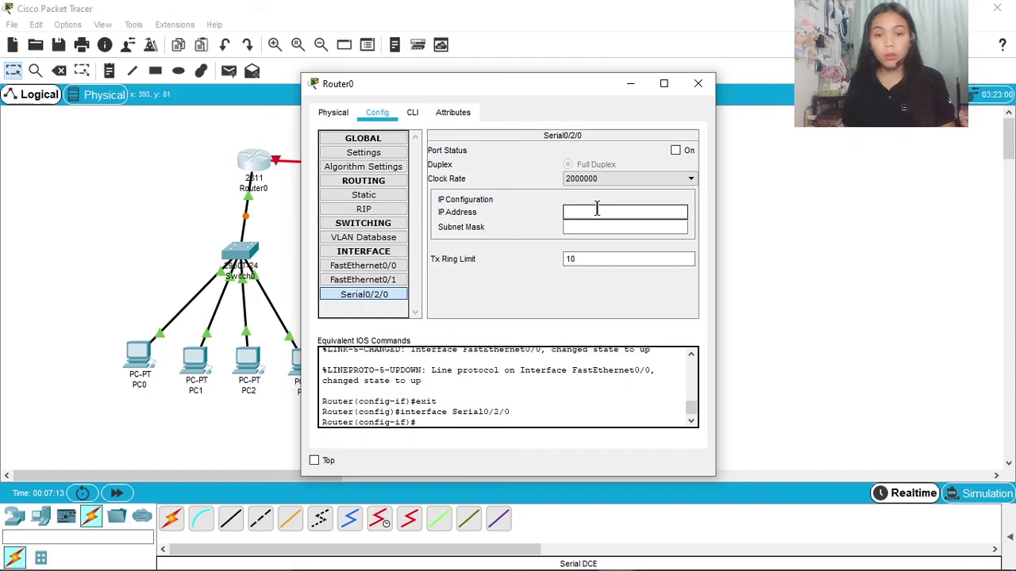
text(192.1)
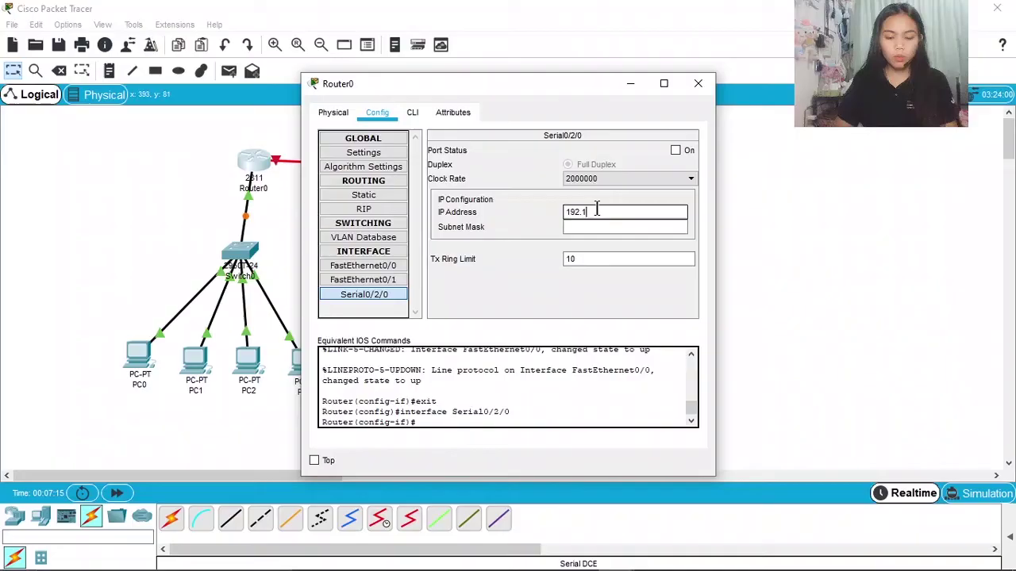
text(68.10.2)
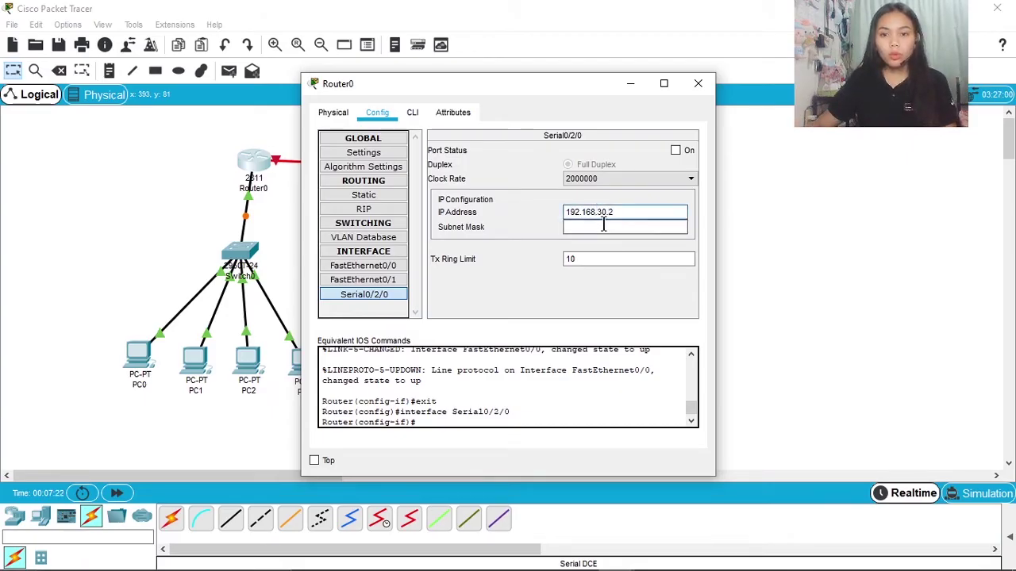
click(603, 226)
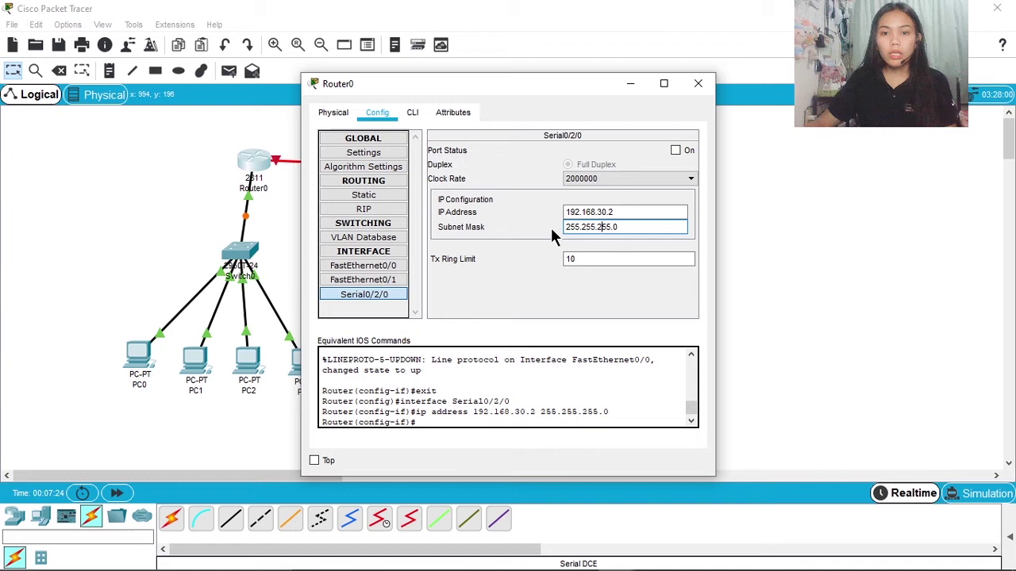
click(675, 150)
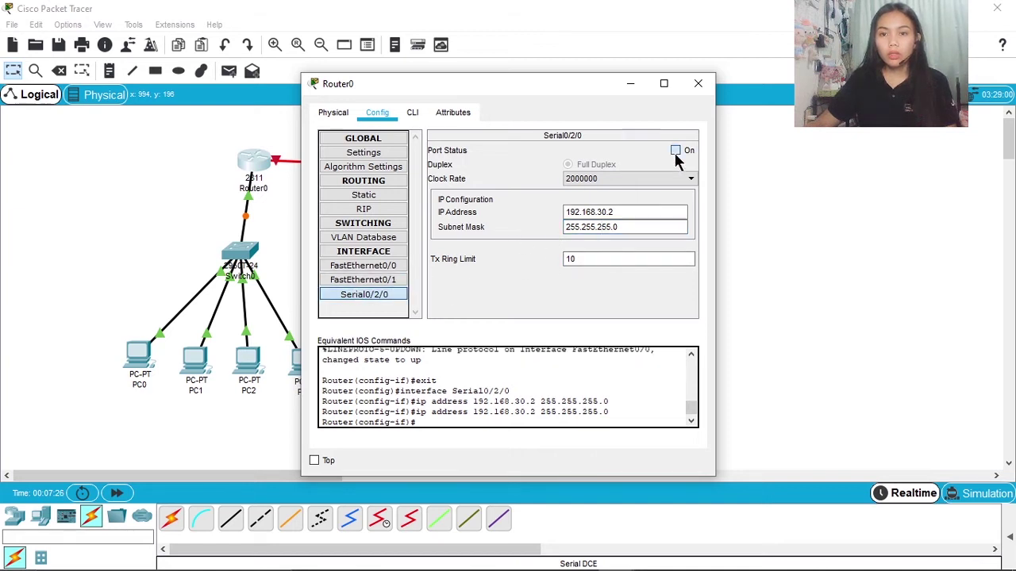
click(668, 178)
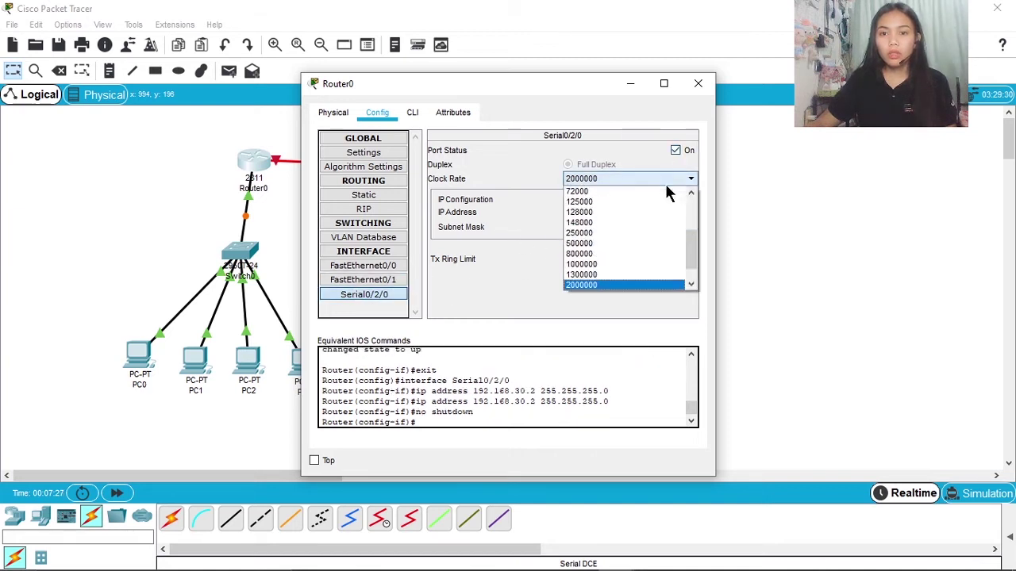
click(620, 211)
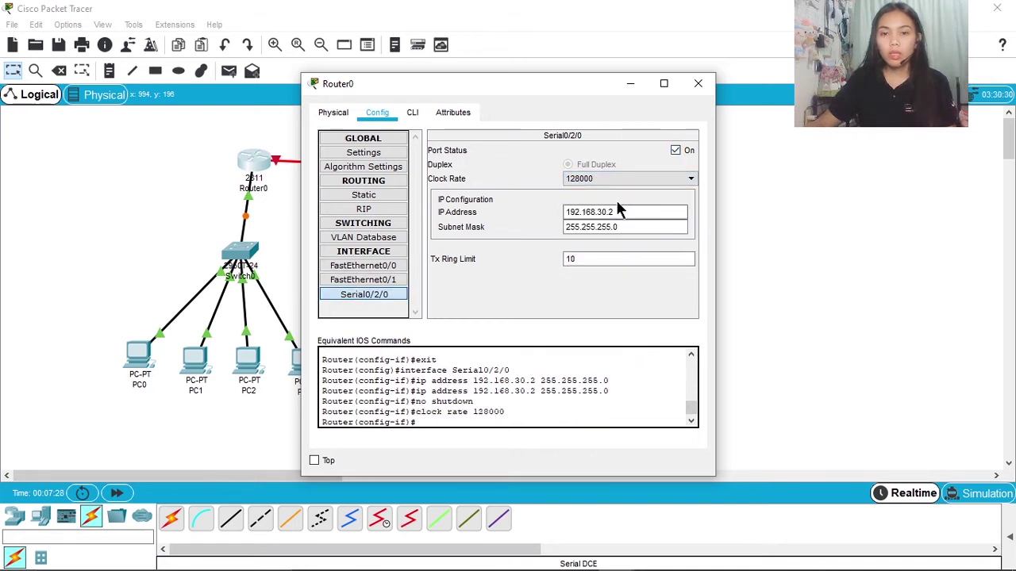
- Close Router0, then give PC4 192.168.20.2, mask 255.255.255.0, gateway 192.168.20.1
click(698, 84)
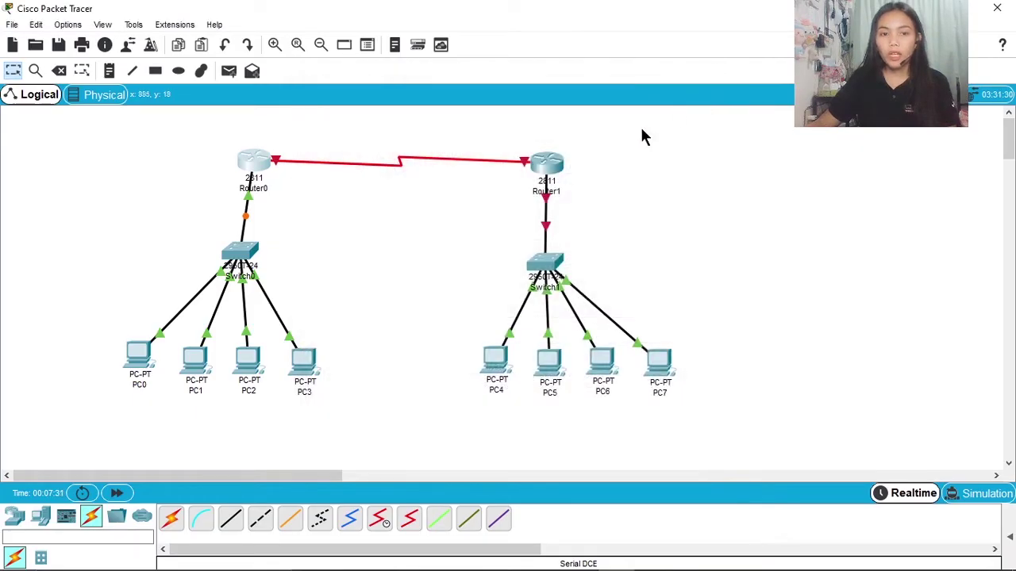
click(493, 361)
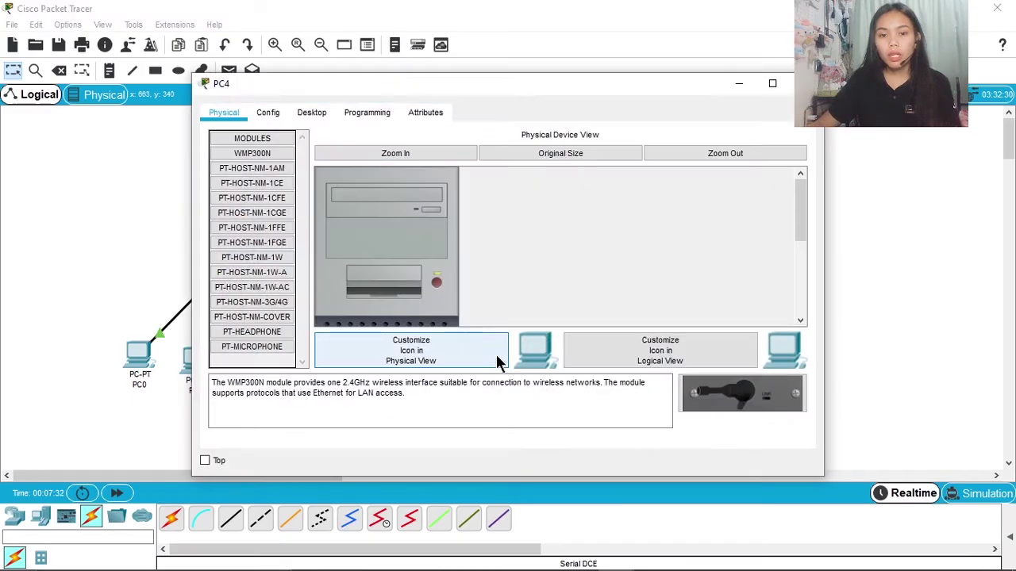
click(312, 115)
click(295, 160)
click(433, 153)
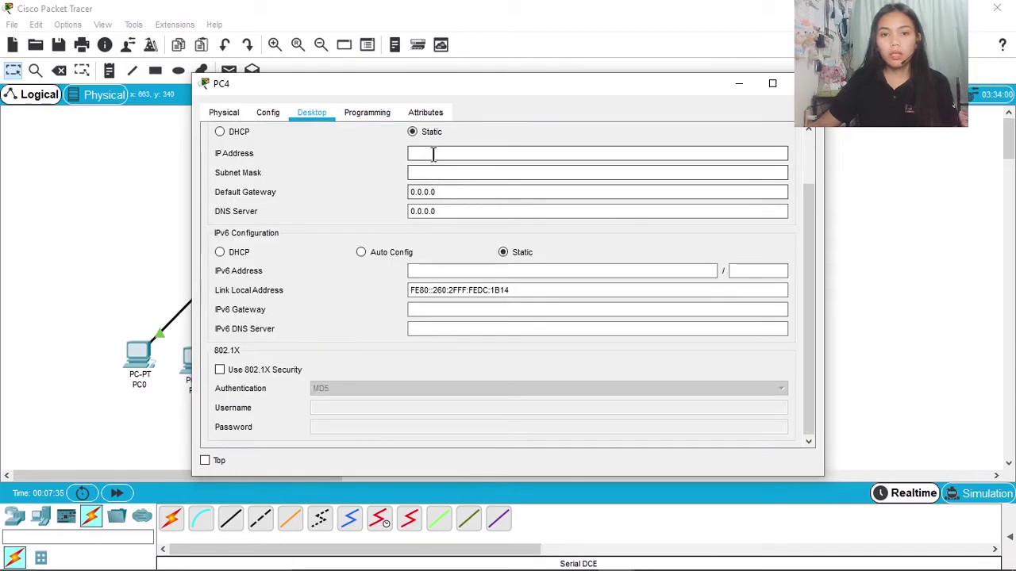
text(192.1)
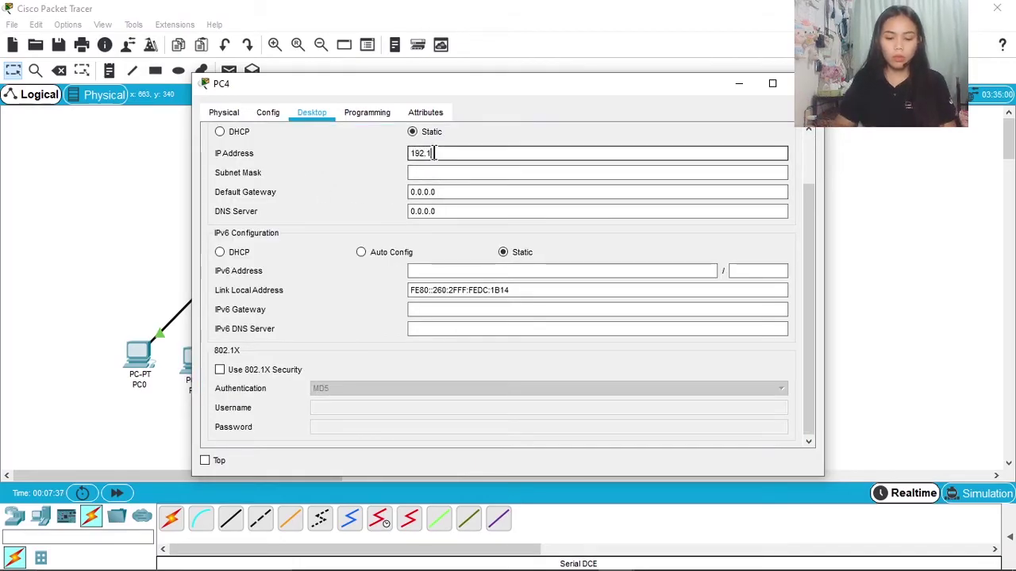
text(68.20)
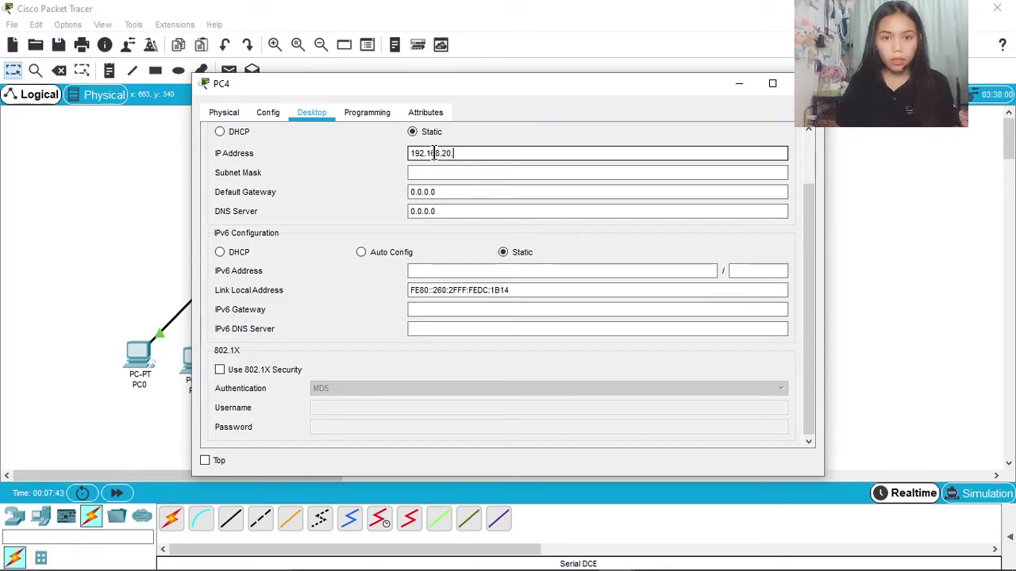
text(.2)
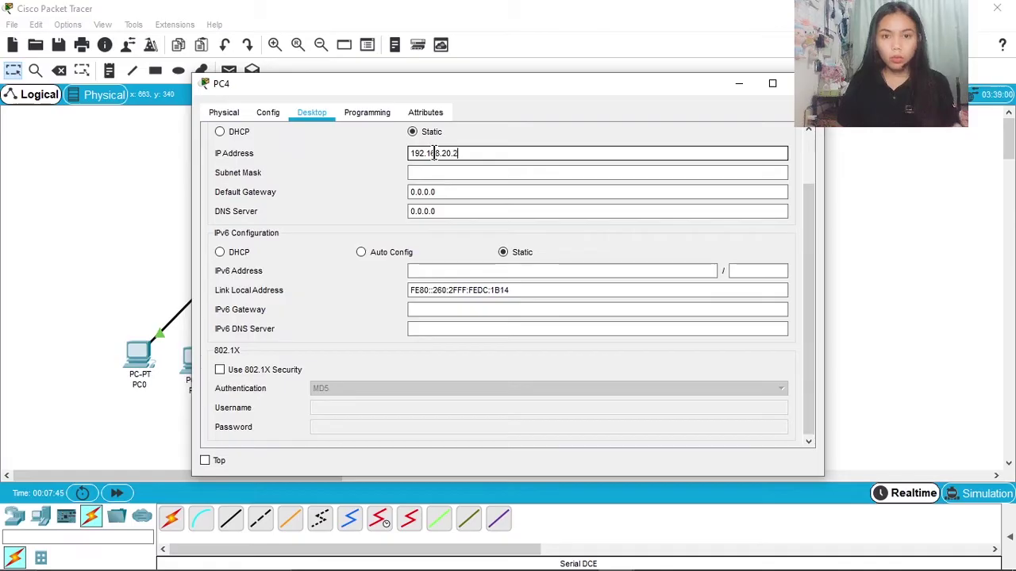
click(430, 175)
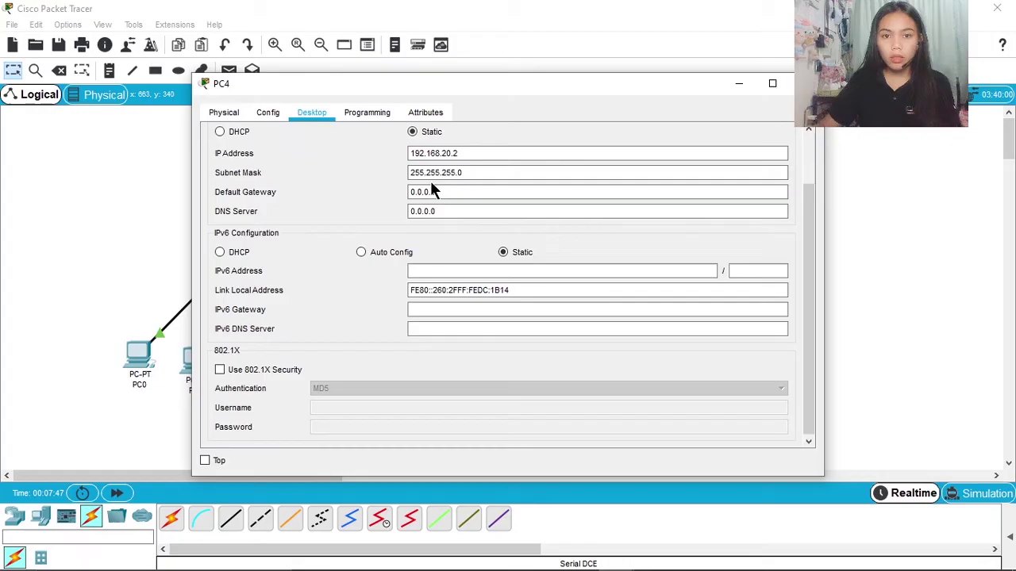
drag(433, 191, 379, 191)
text(192)
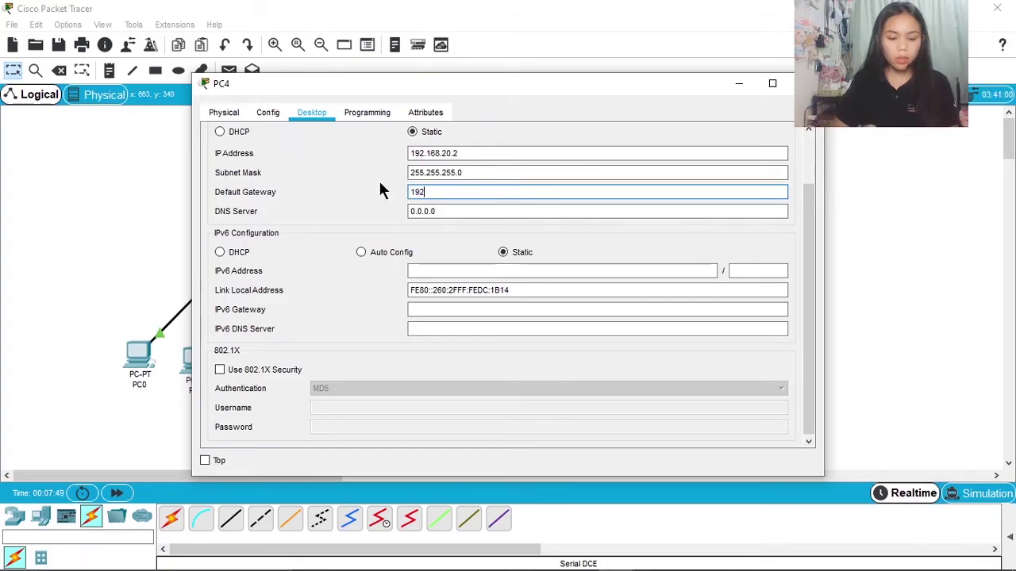
text(.168.20.1)
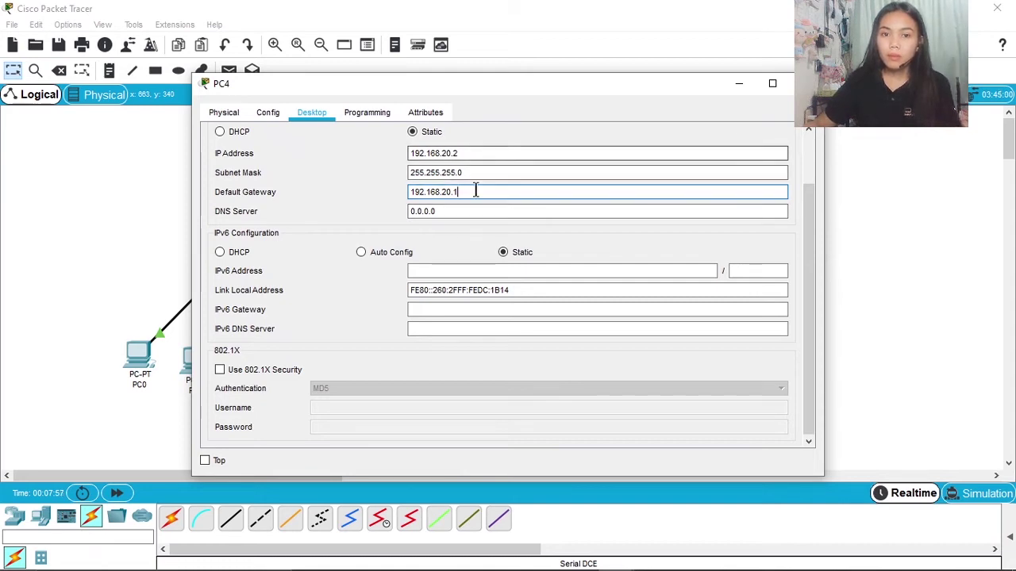
- Close PC4's window and give PC5 address 192.168.20.3 with mask 255.255.255.0
click(806, 83)
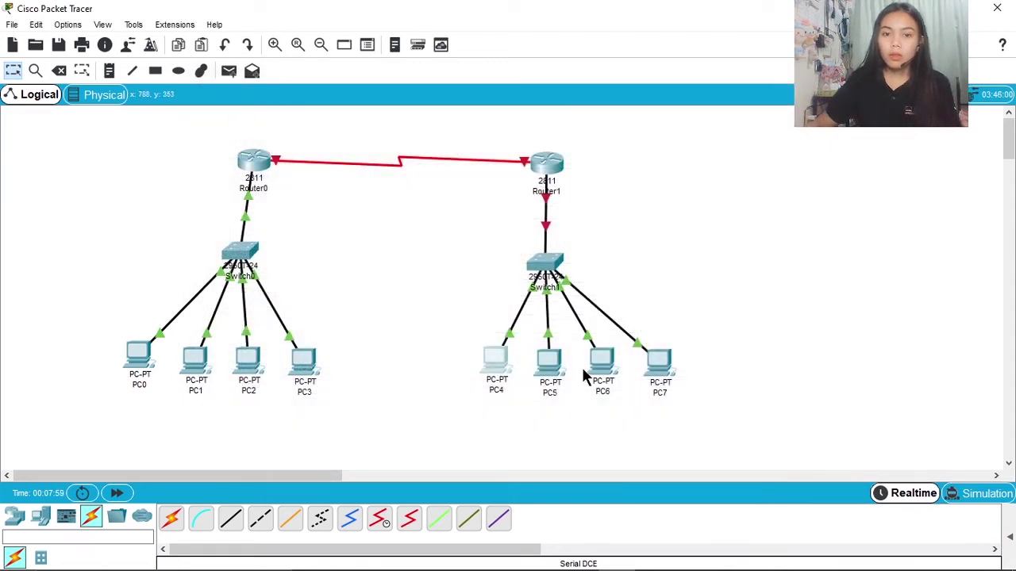
click(548, 363)
click(311, 112)
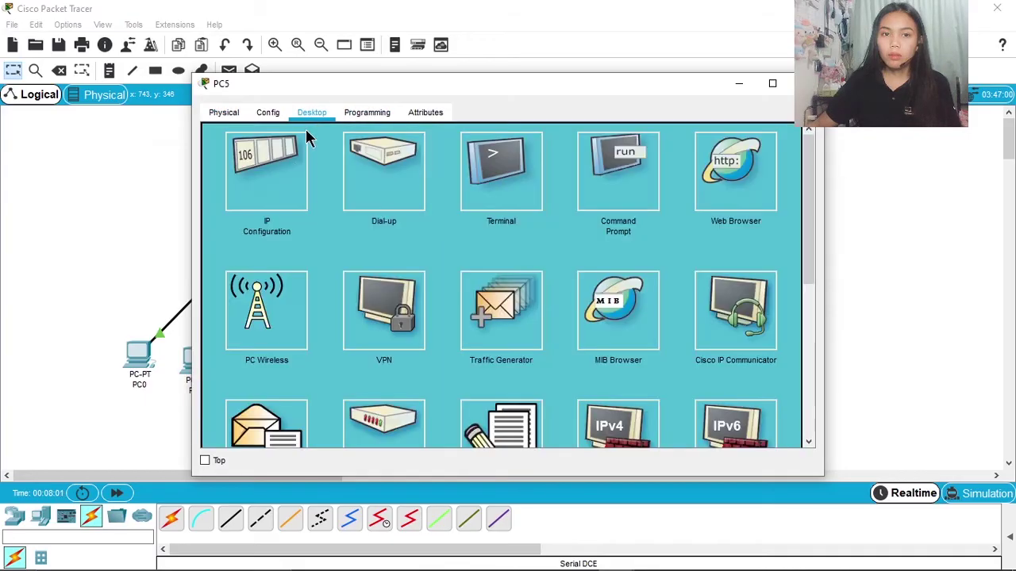
click(296, 162)
click(434, 152)
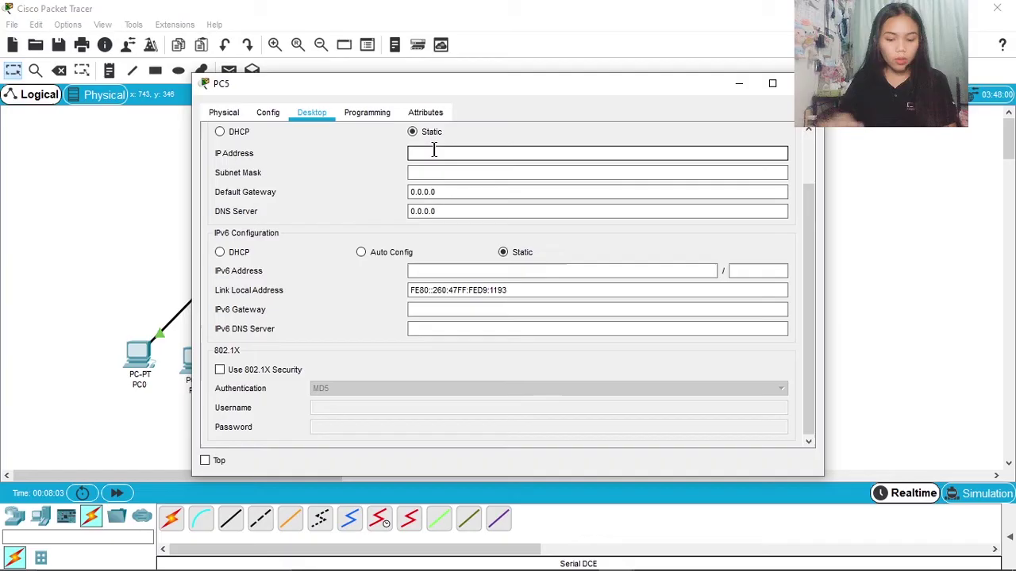
text(192.168.10)
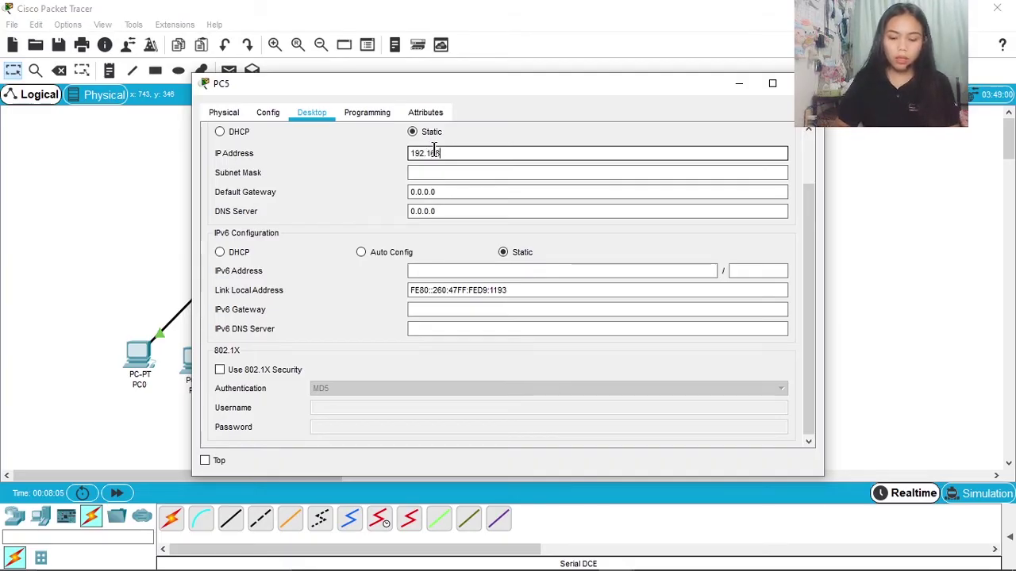
key(BackSpace)
key(BackSpace)
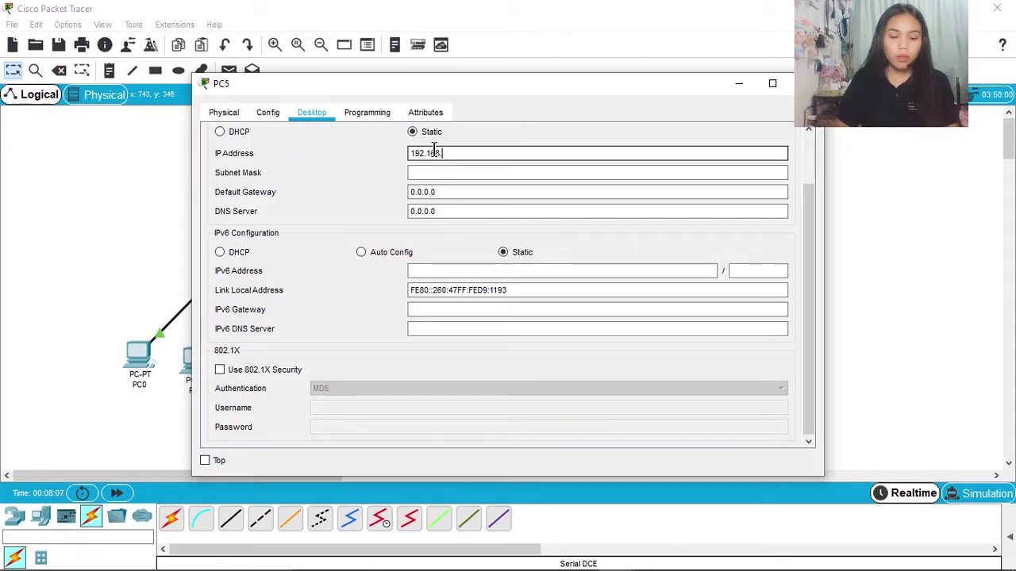
text(2)
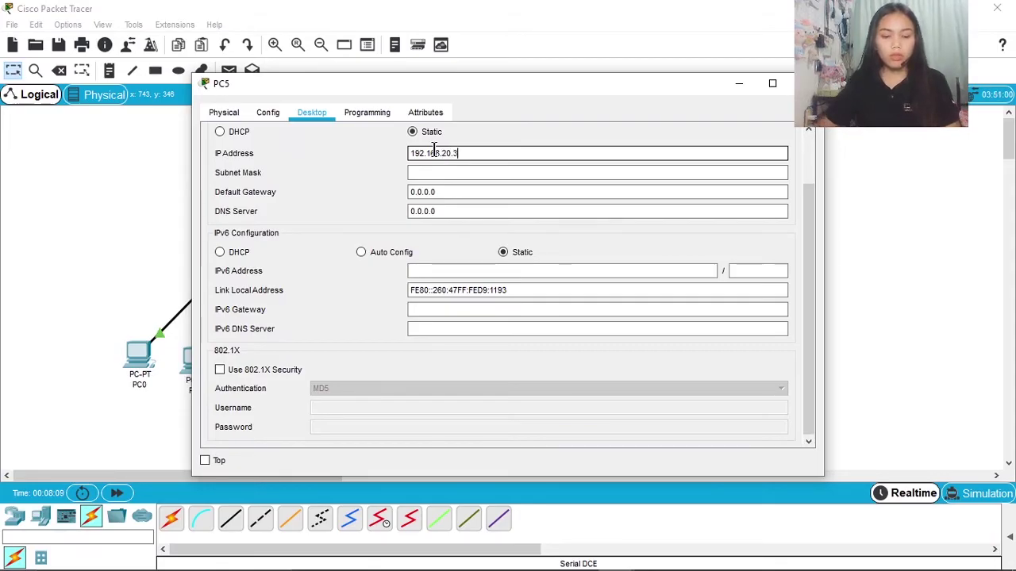
text(0.3)
click(487, 172)
- Replace PC5's 0.0.0.0 gateway with 192.168.20.1 and close its settings
click(435, 192)
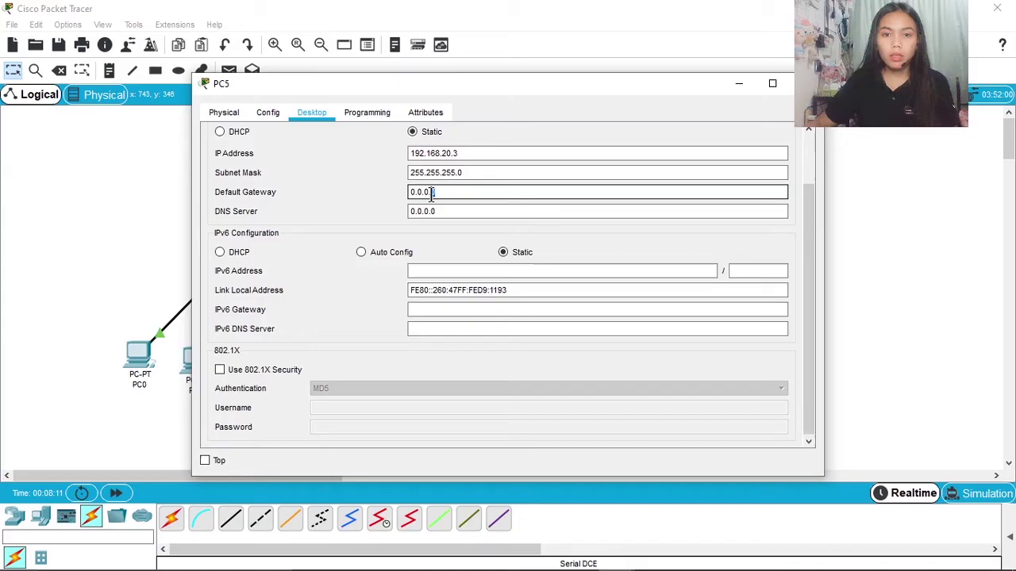
drag(435, 191, 401, 194)
text(192.)
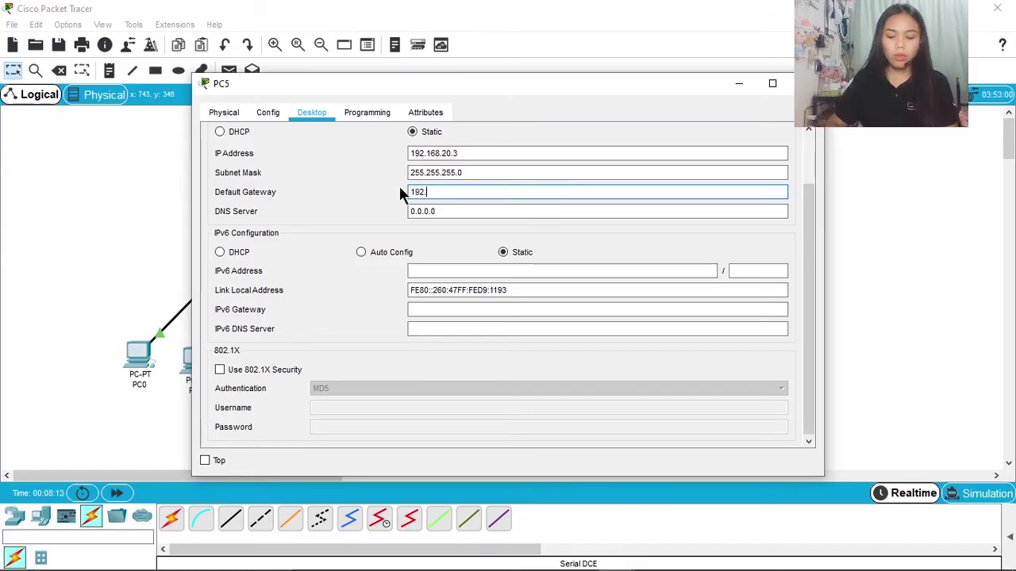
text(168.20.1)
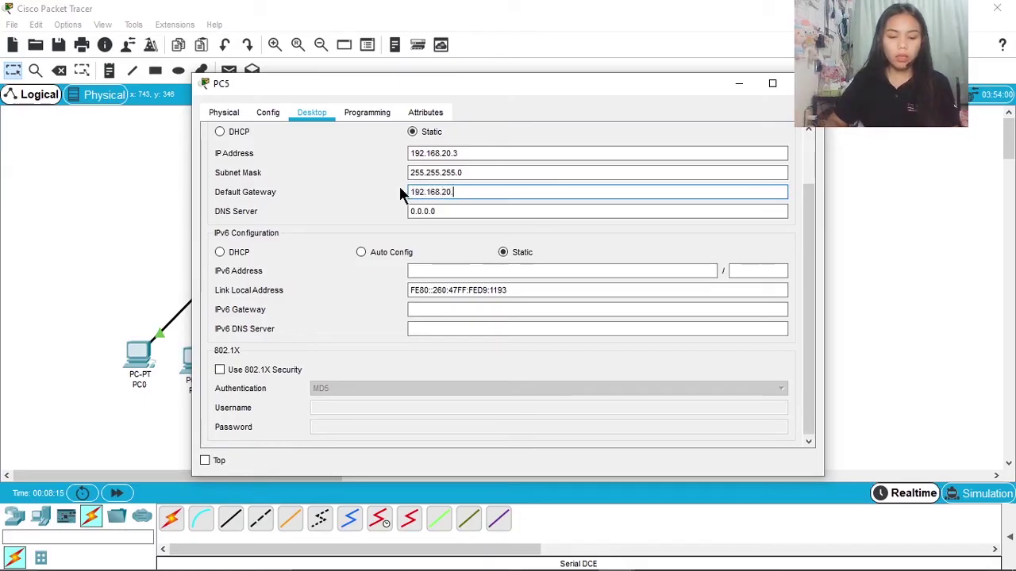
click(806, 83)
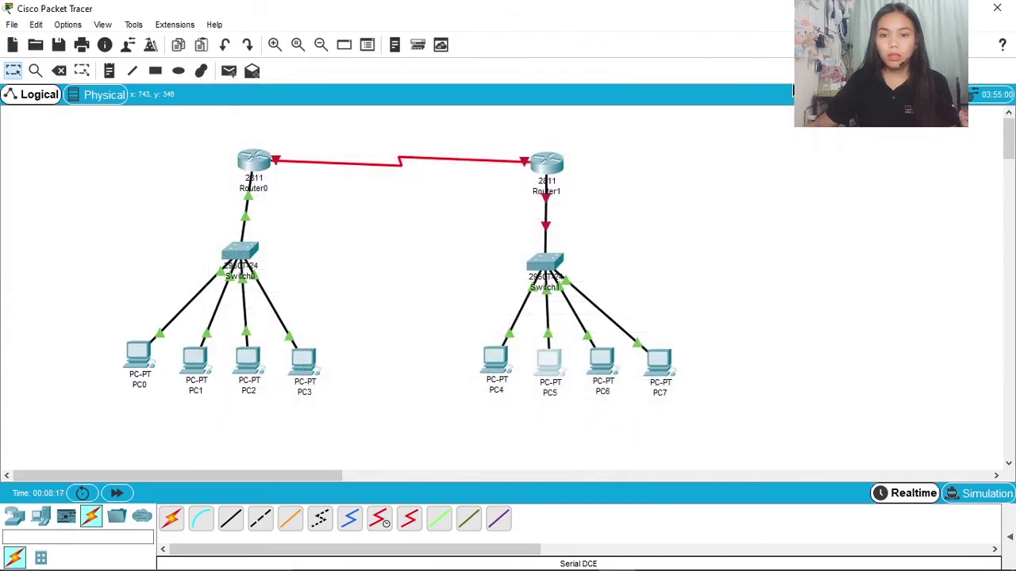
- Set PC6's IP Configuration to 192.168.20.4, mask 255.255.255.0, gateway 192.168.20.1, then close it
click(604, 358)
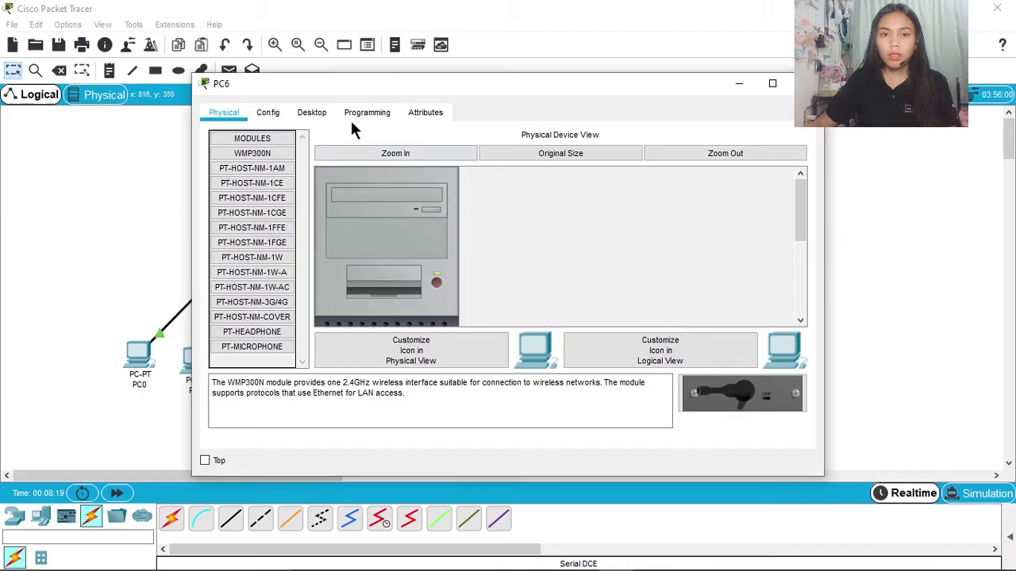
click(311, 115)
click(272, 173)
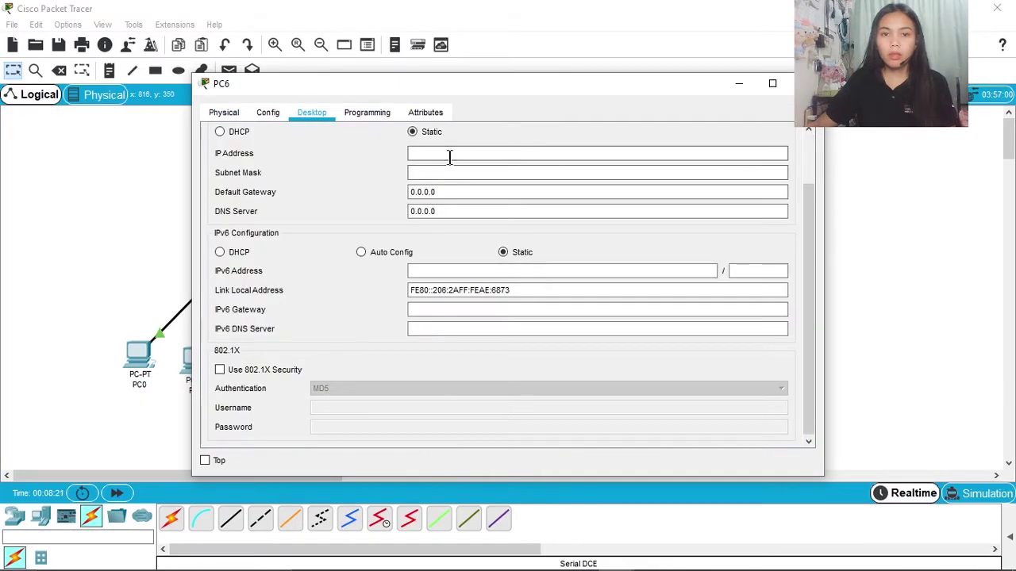
click(449, 153)
text(192.1)
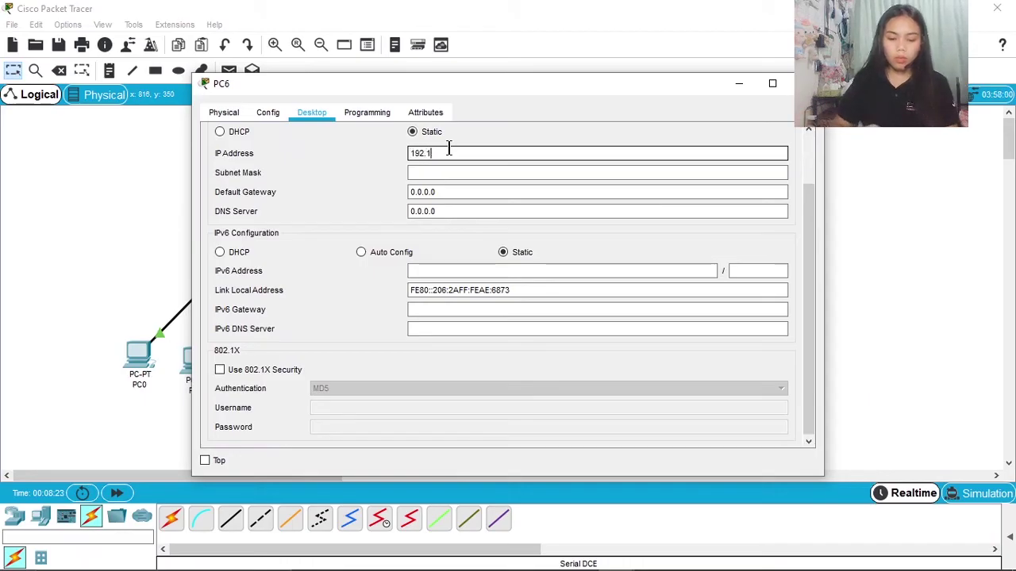
text(68)
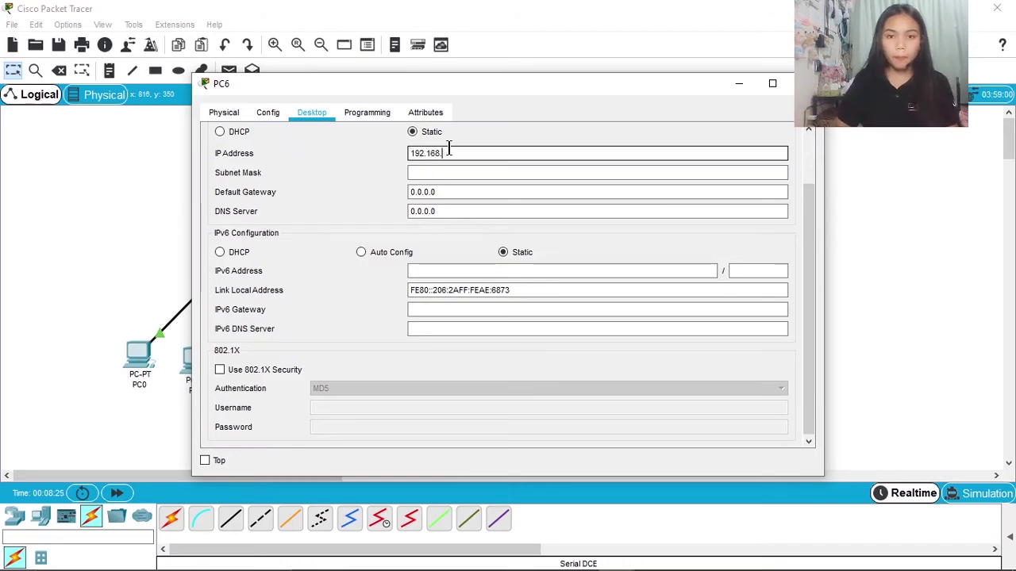
text(.20)
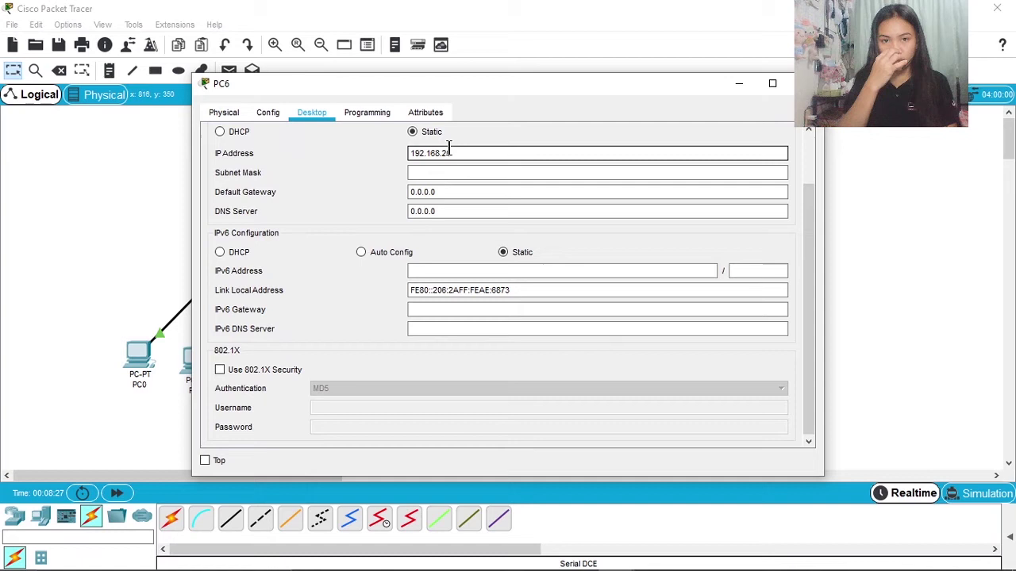
text(.4)
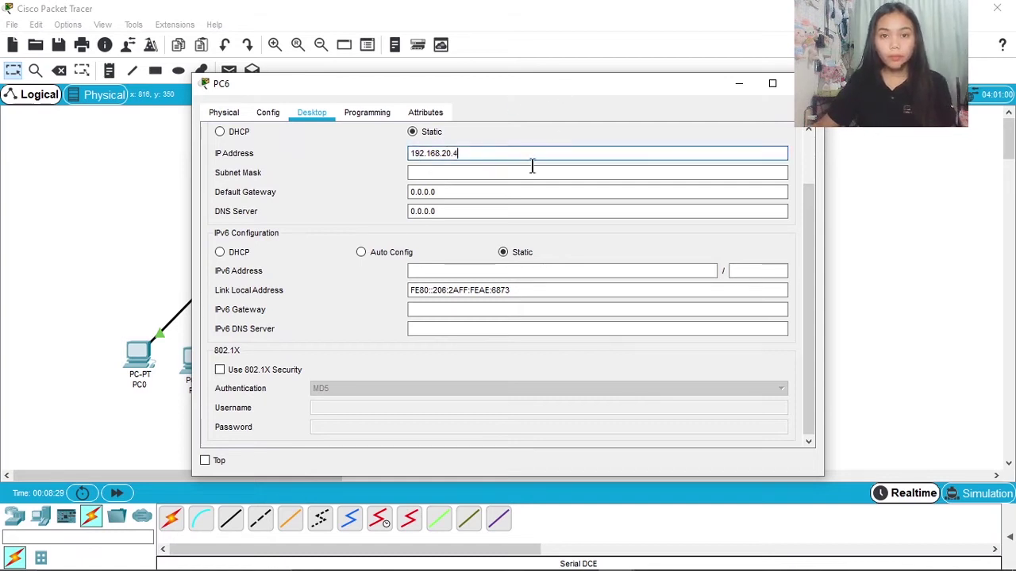
click(521, 173)
click(495, 192)
drag(494, 192, 390, 218)
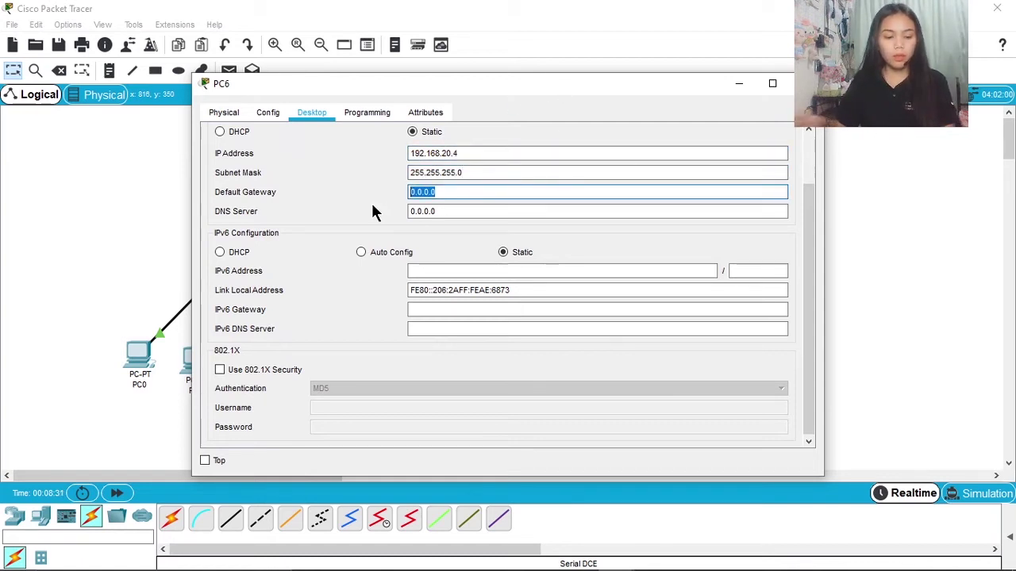
text(192.168)
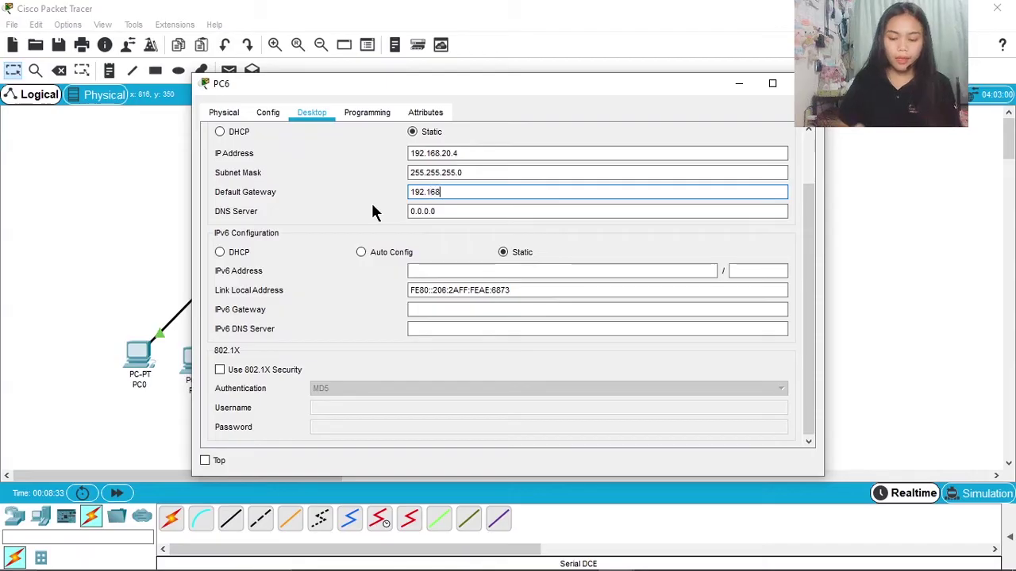
text(.20.)
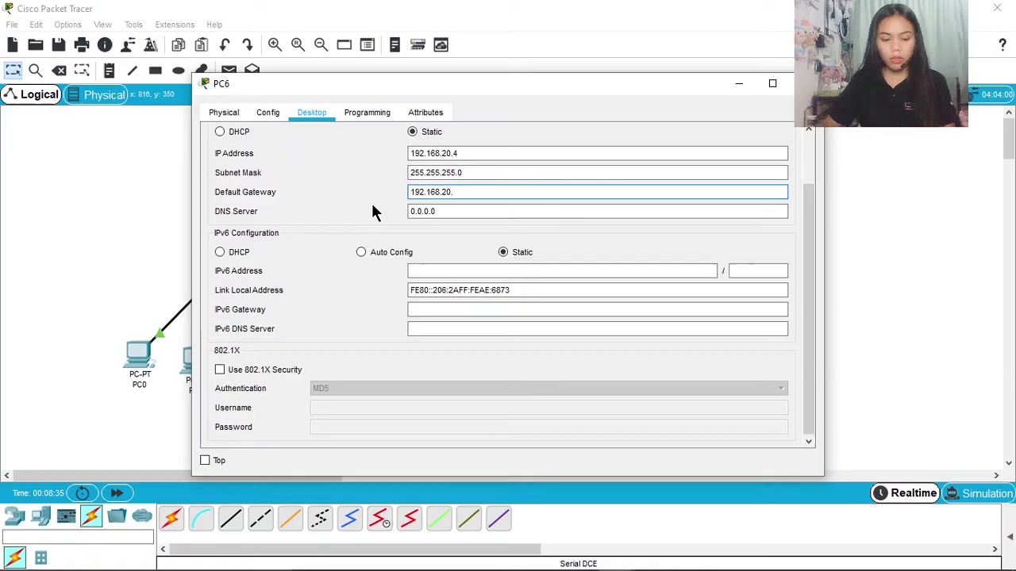
text(1)
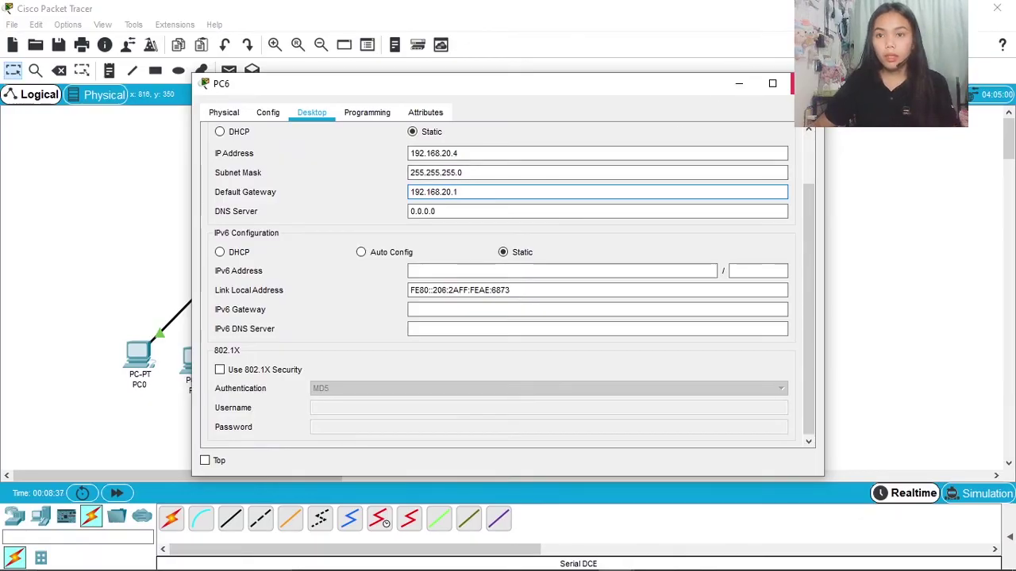
click(739, 83)
- Give PC7 IP 192.168.20.5 and replace its 0.0.0.0 gateway with 192.168.20.1
click(644, 366)
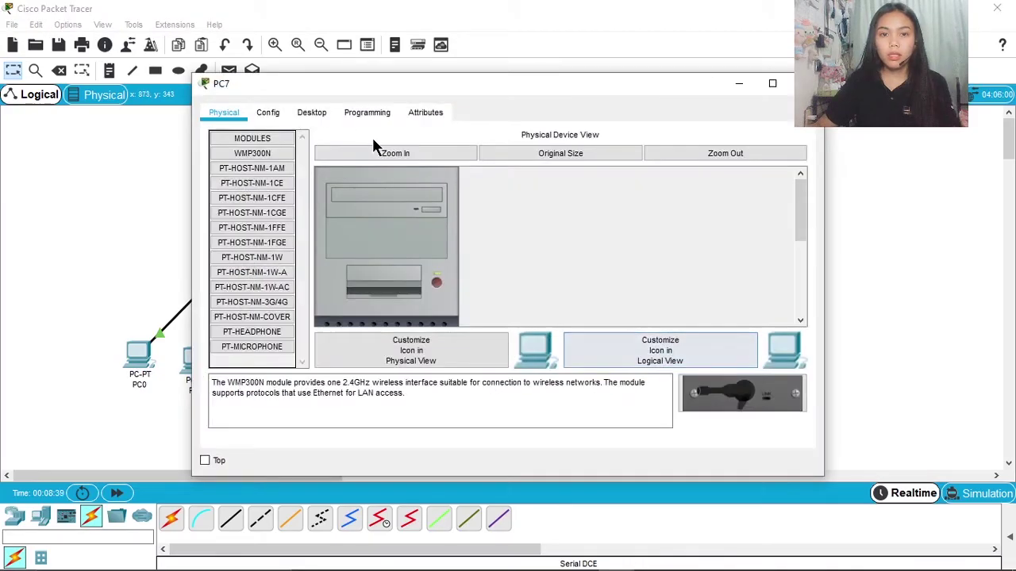
click(321, 118)
click(297, 147)
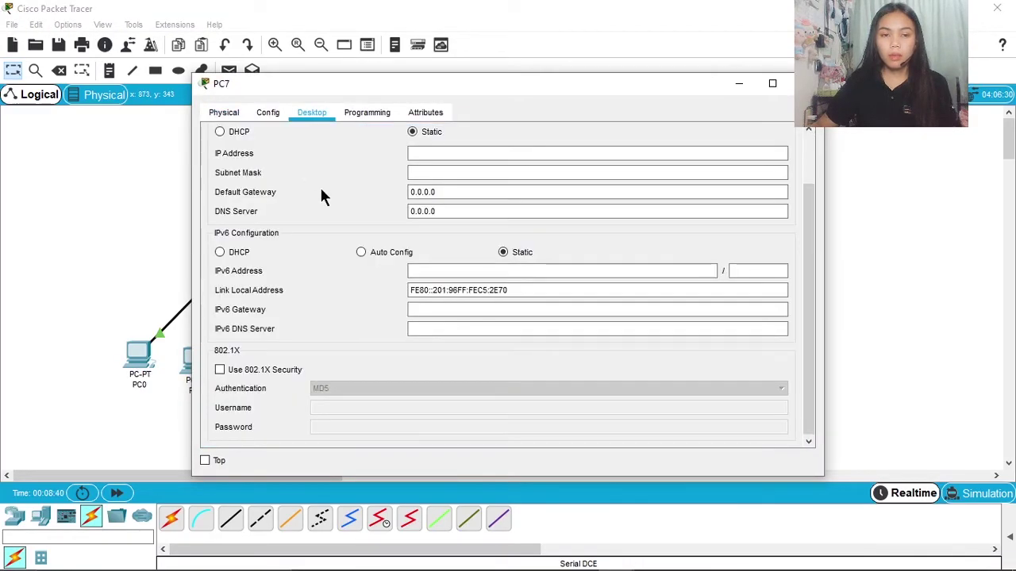
click(427, 153)
text(192.)
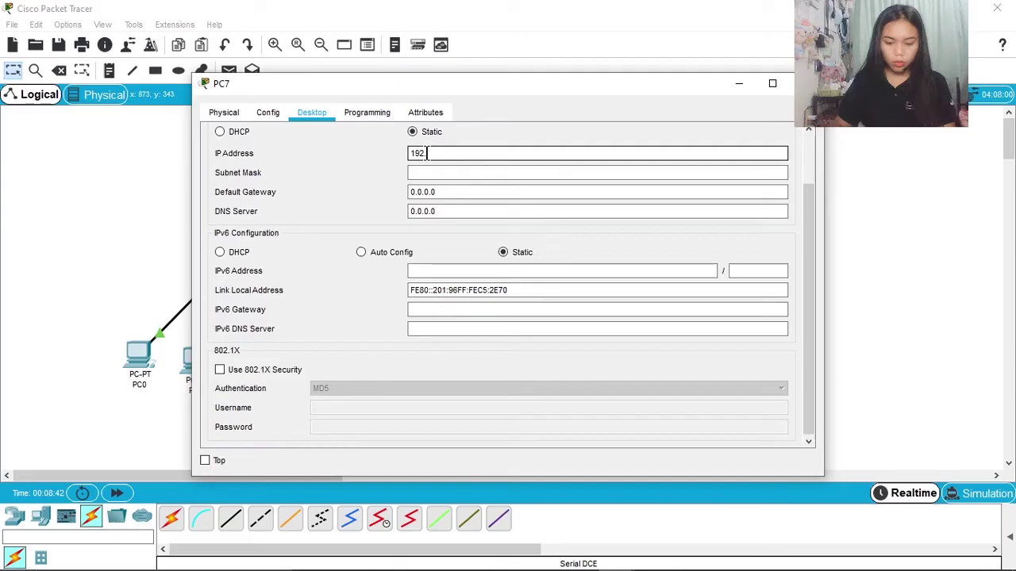
text(168.2)
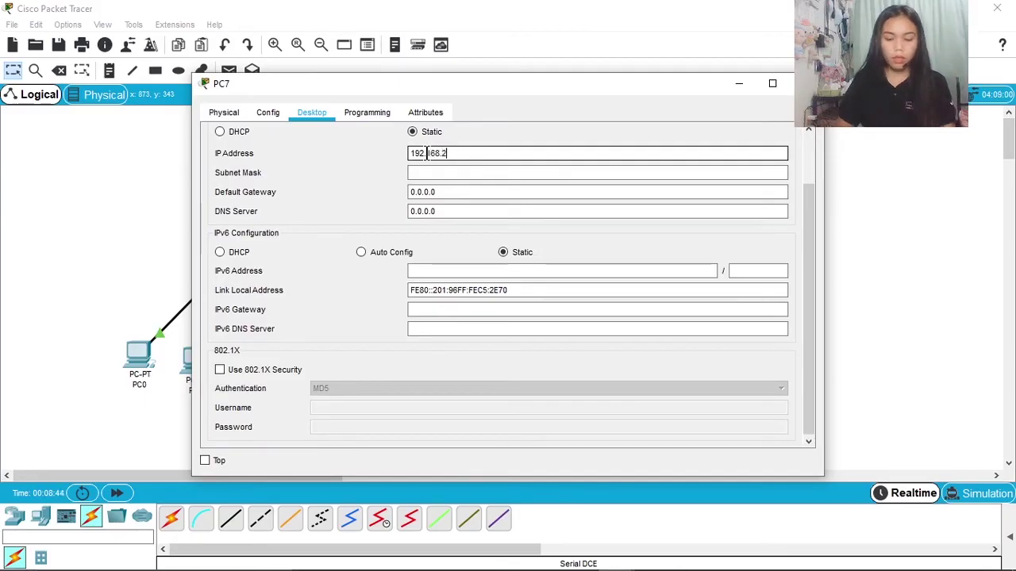
text(0.5)
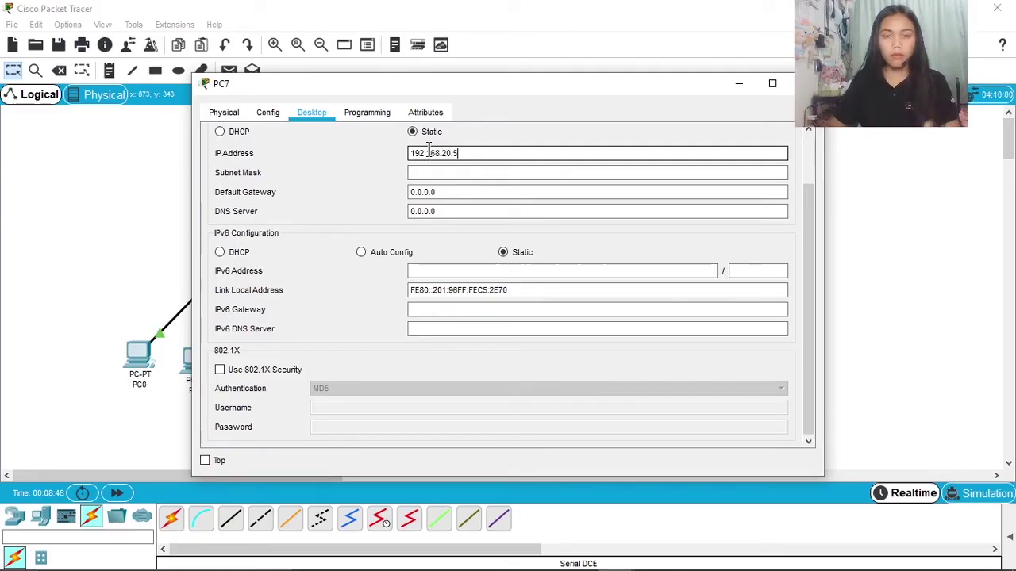
drag(461, 191, 370, 189)
text(192.)
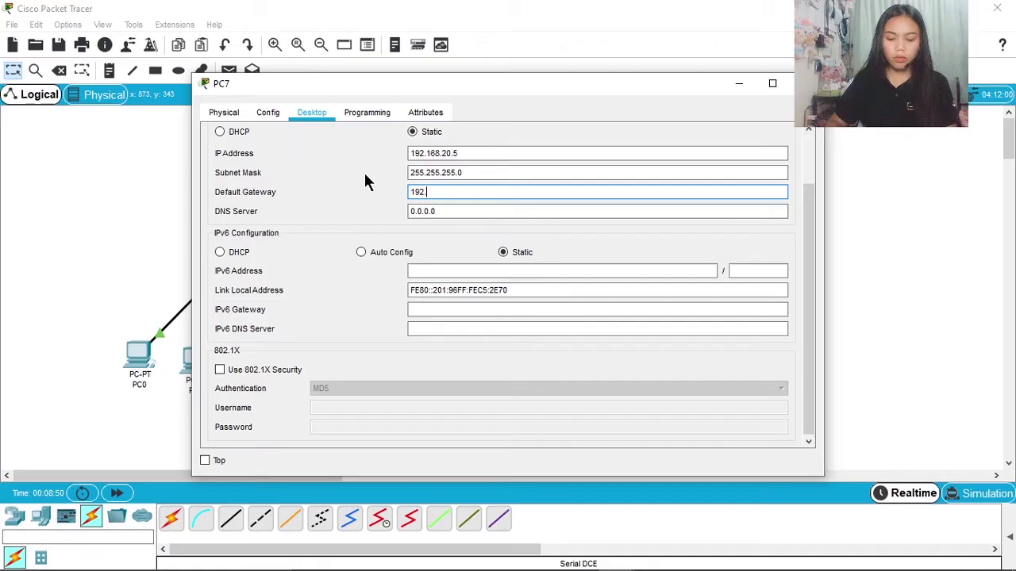
text(168.10)
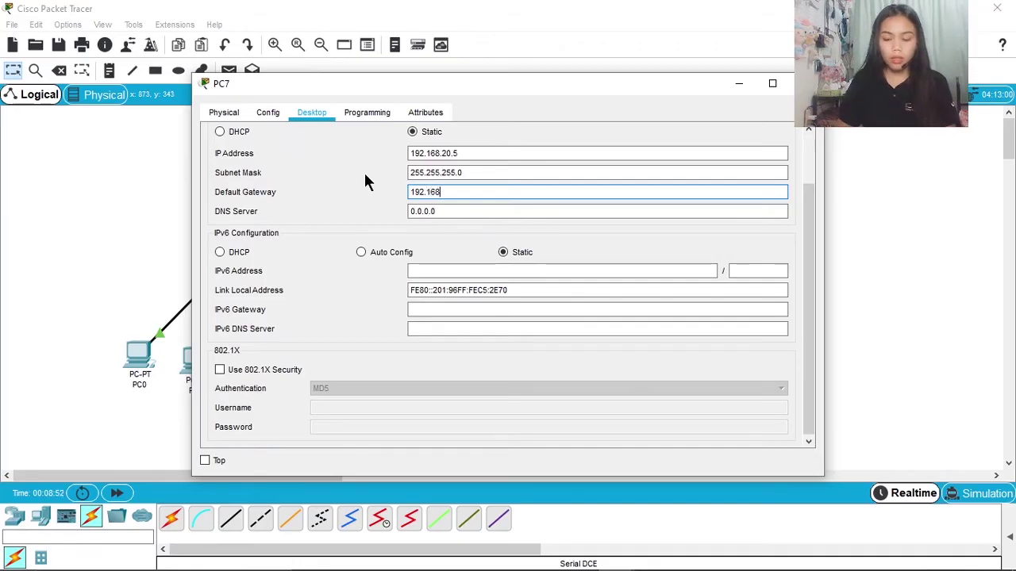
key(BackSpace)
key(BackSpace)
text(20,.)
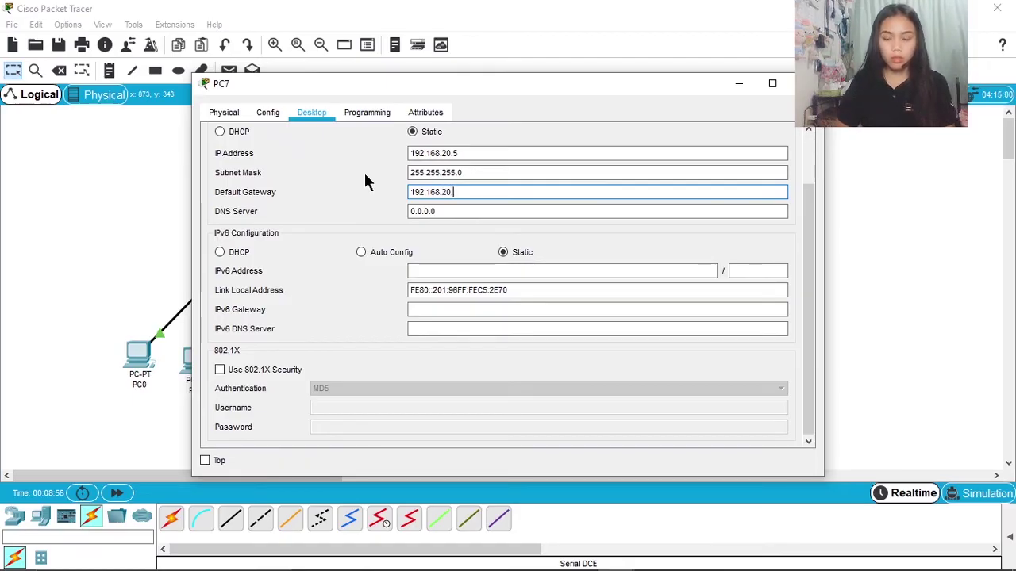
key(BackSpace)
key(BackSpace)
text(.)
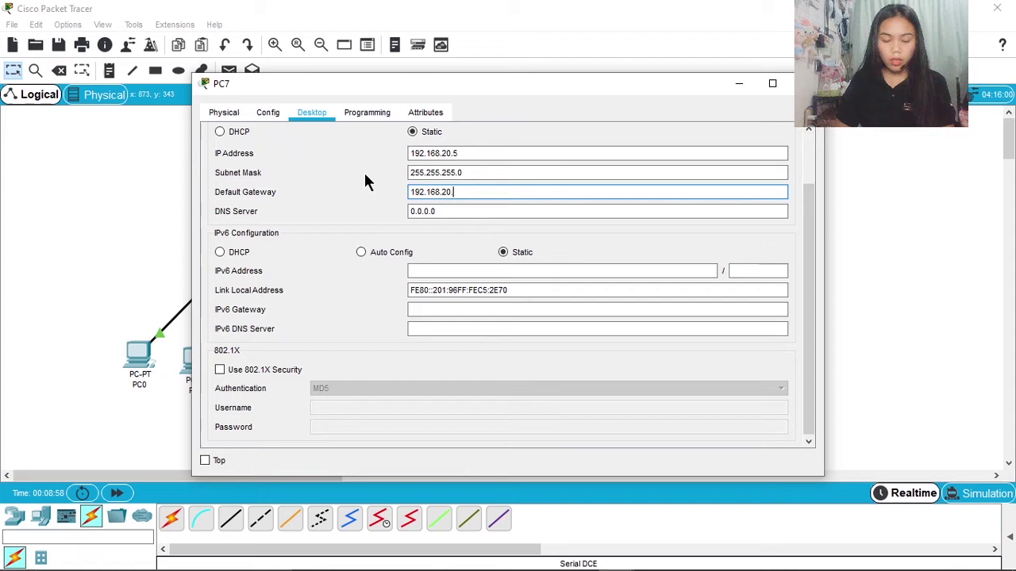
text(1)
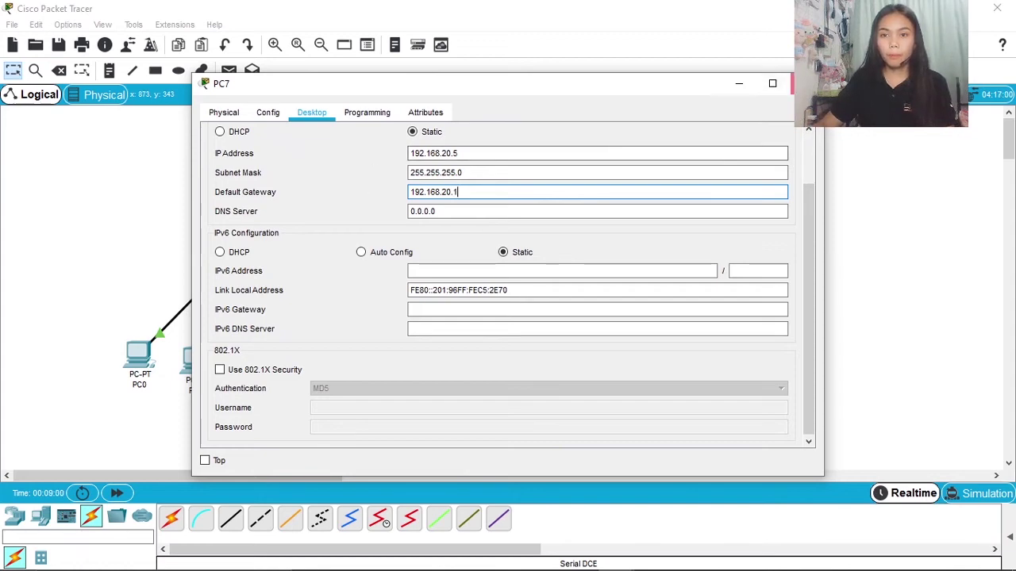
- Close PC7, then give Router1's FastEthernet0/0 192.168.20.1 /24 and turn it on
click(806, 84)
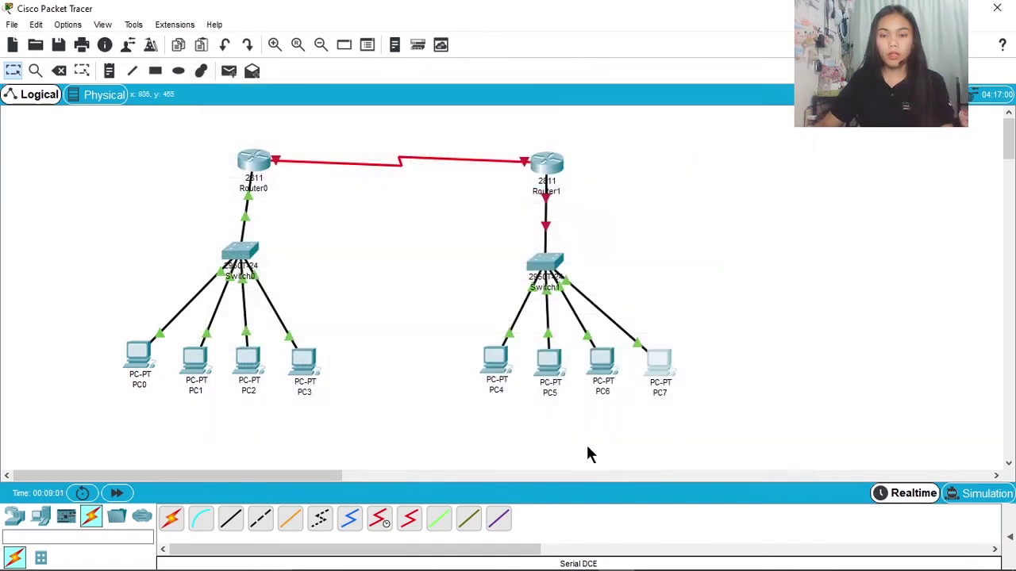
click(556, 164)
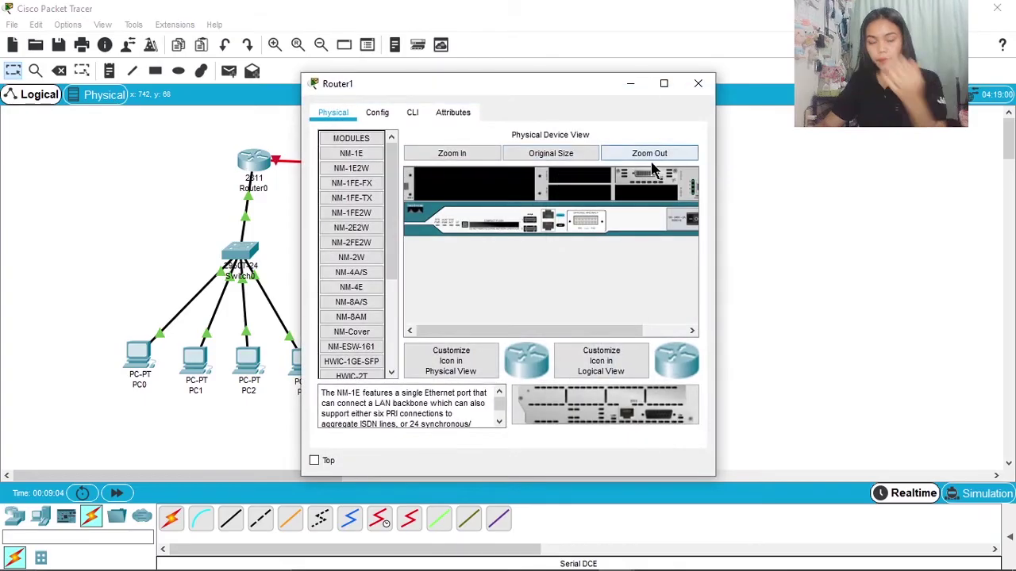
click(381, 115)
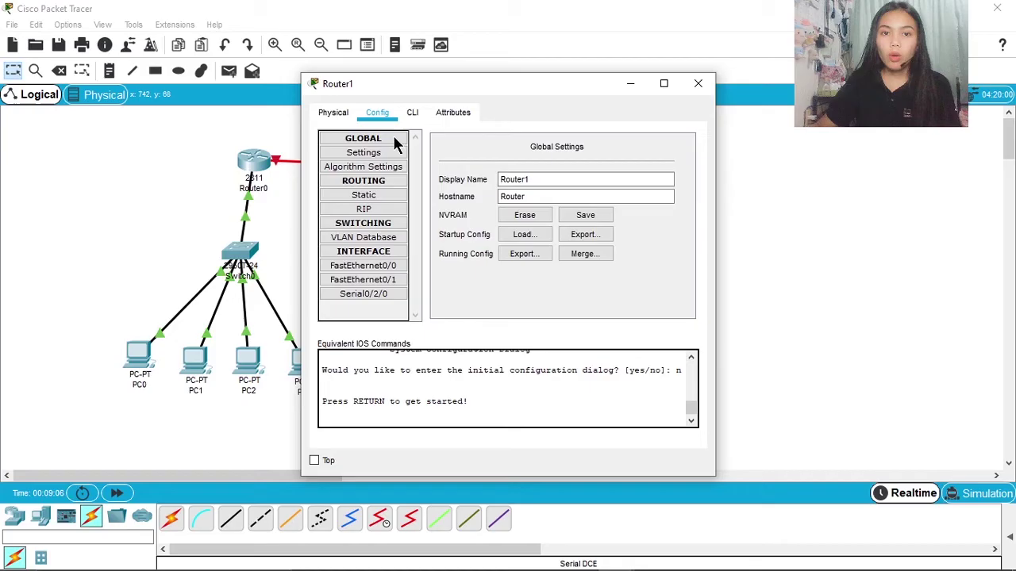
click(377, 267)
click(626, 229)
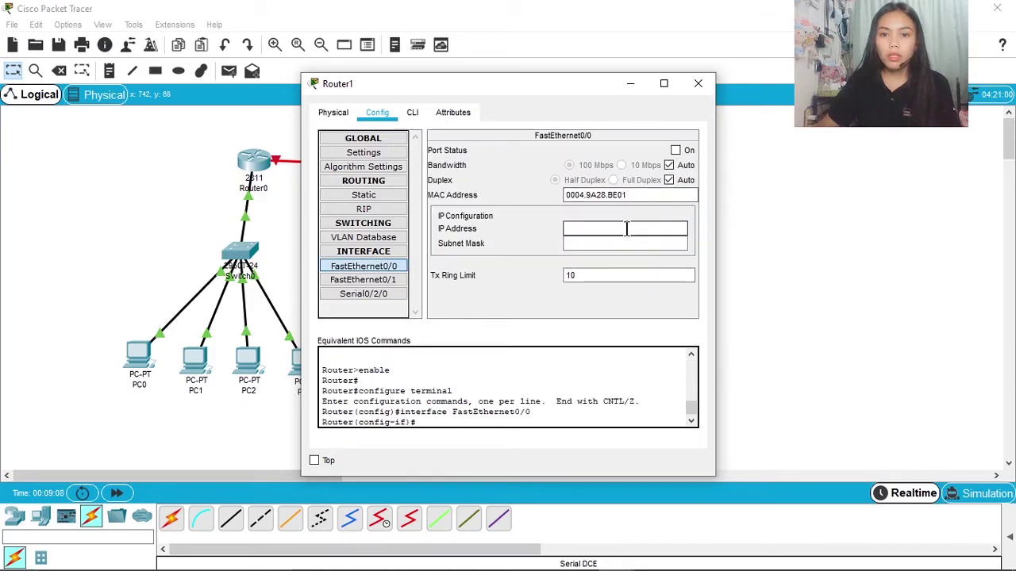
text(192)
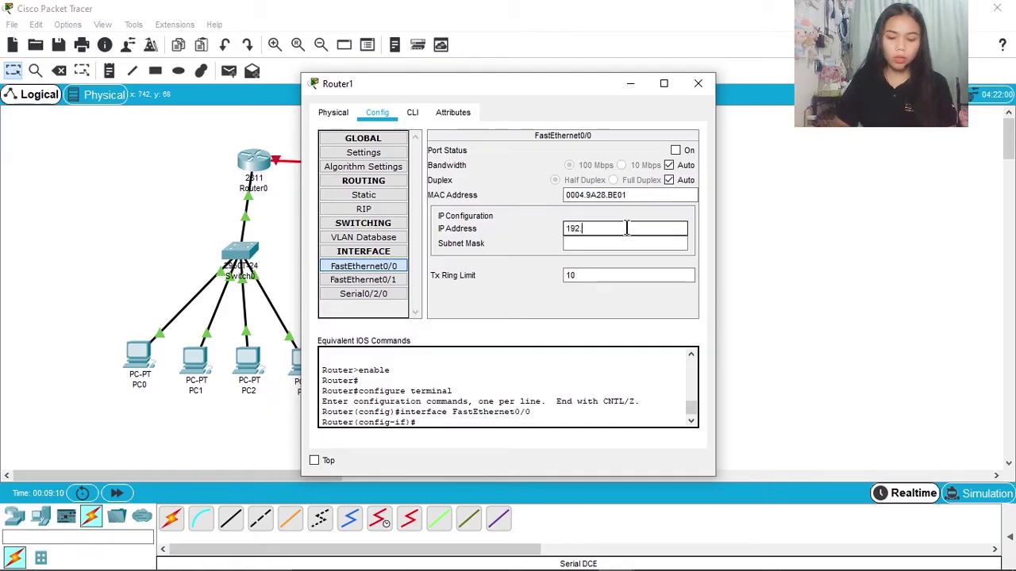
text(.168.)
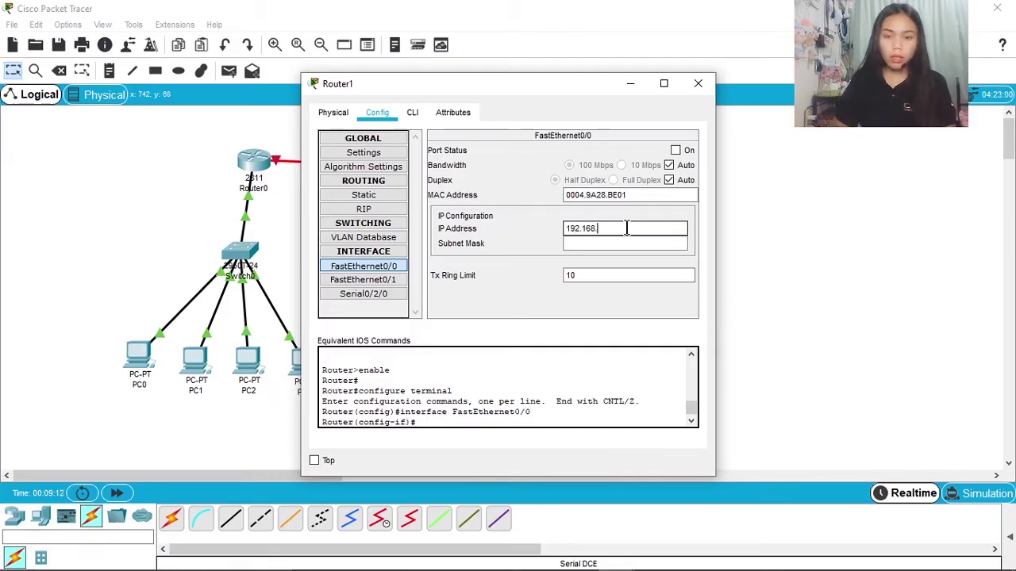
text(1)
text(20.1)
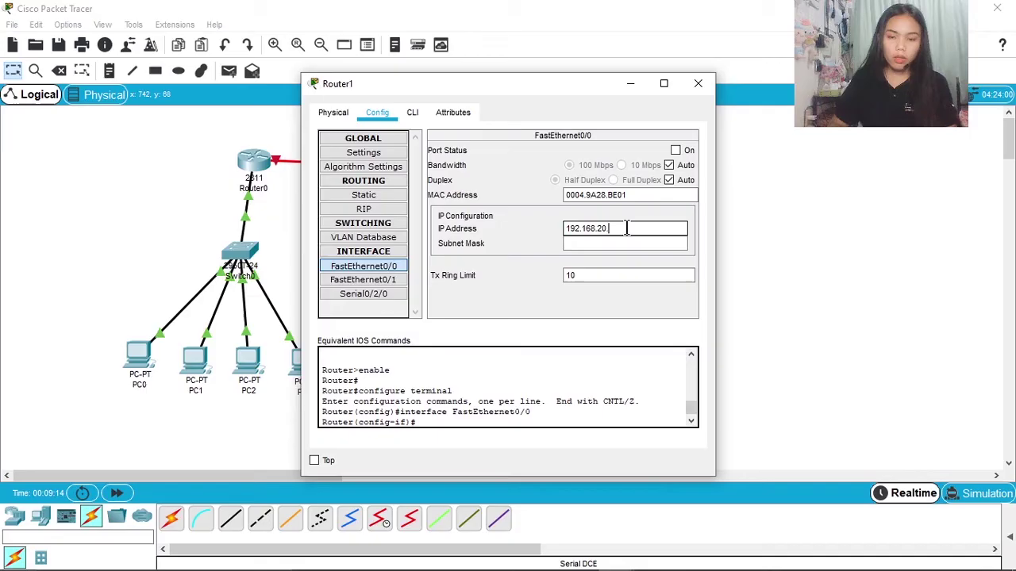
click(631, 242)
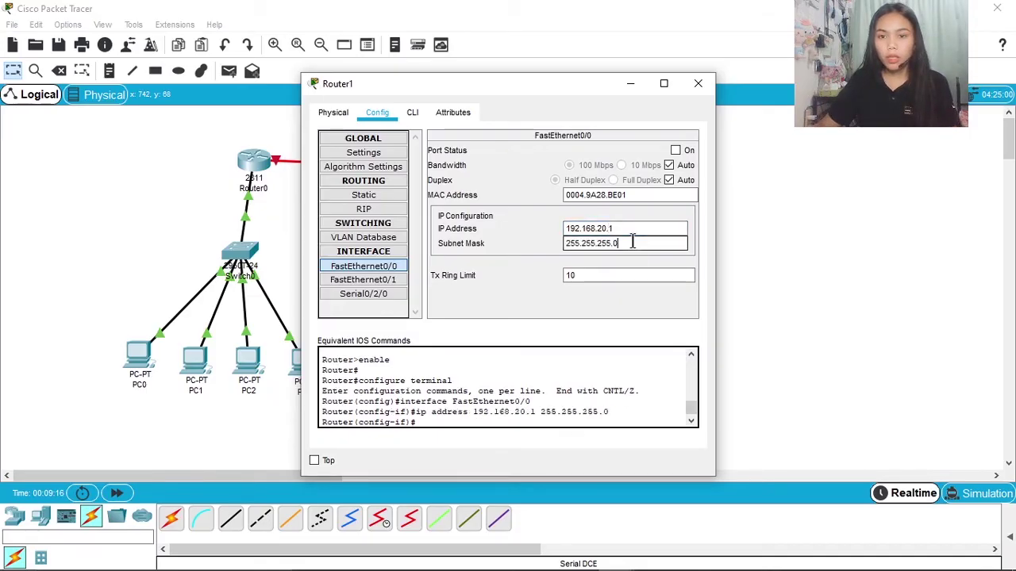
click(675, 151)
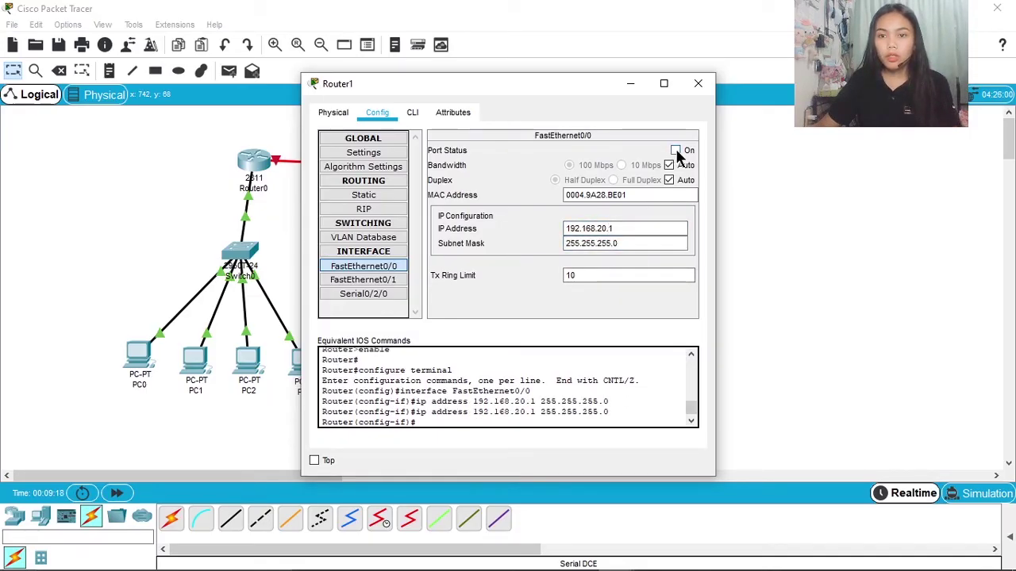
- Give Router1's Serial0/2/0 192.168.30.3 /24, clock rate 128000, and turn it on
click(381, 296)
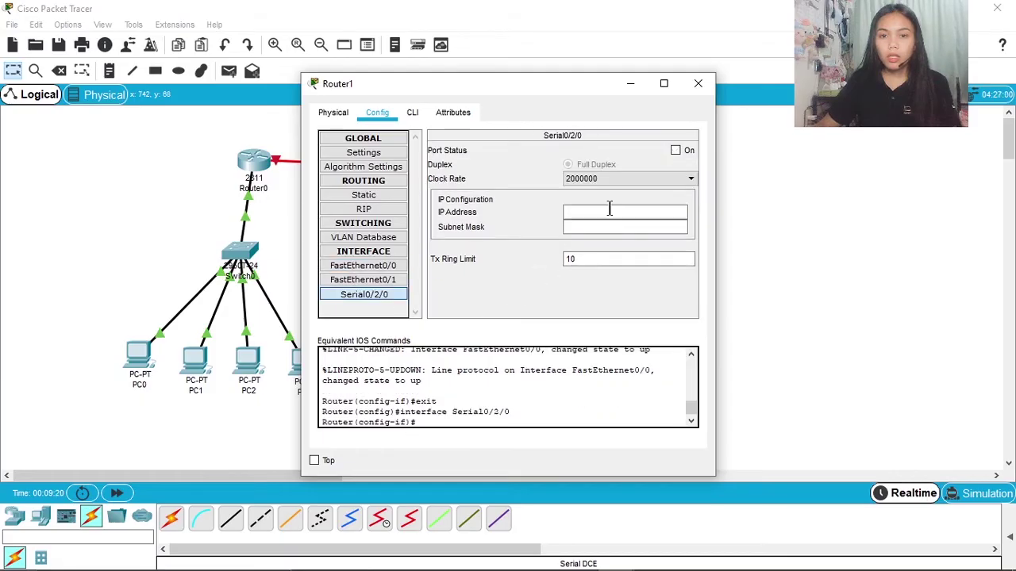
click(611, 208)
text(192)
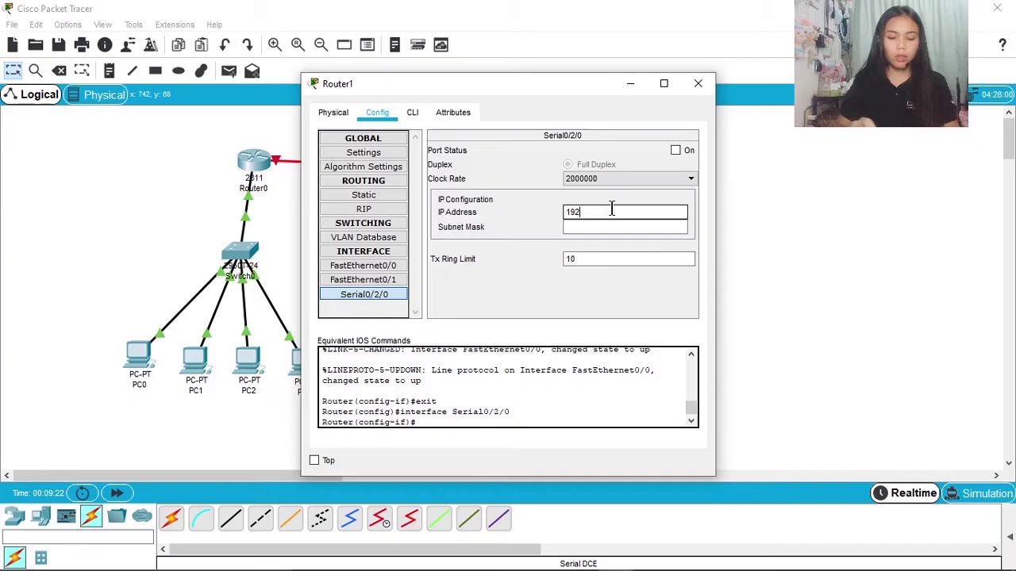
text(.168.)
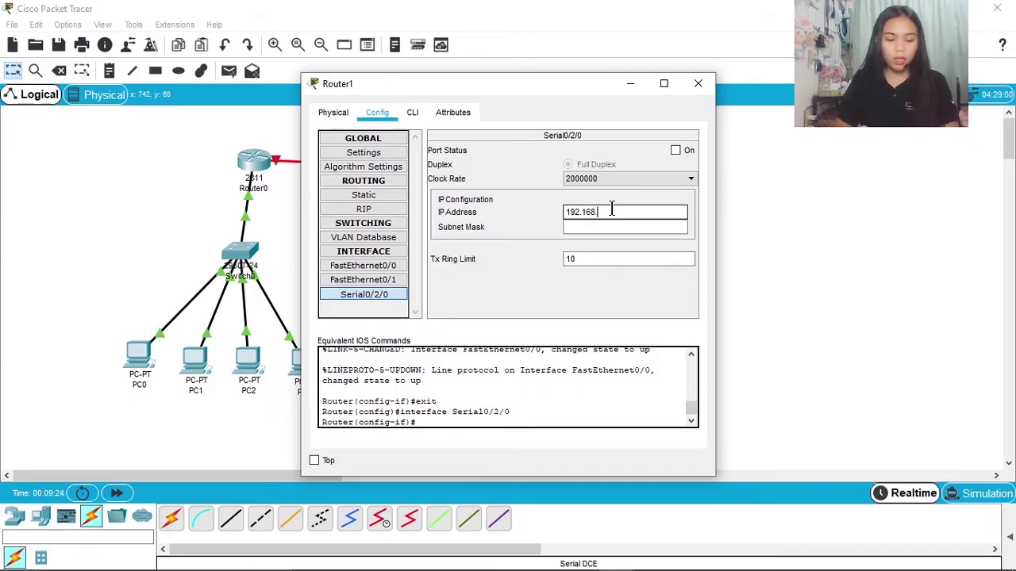
text(30.3)
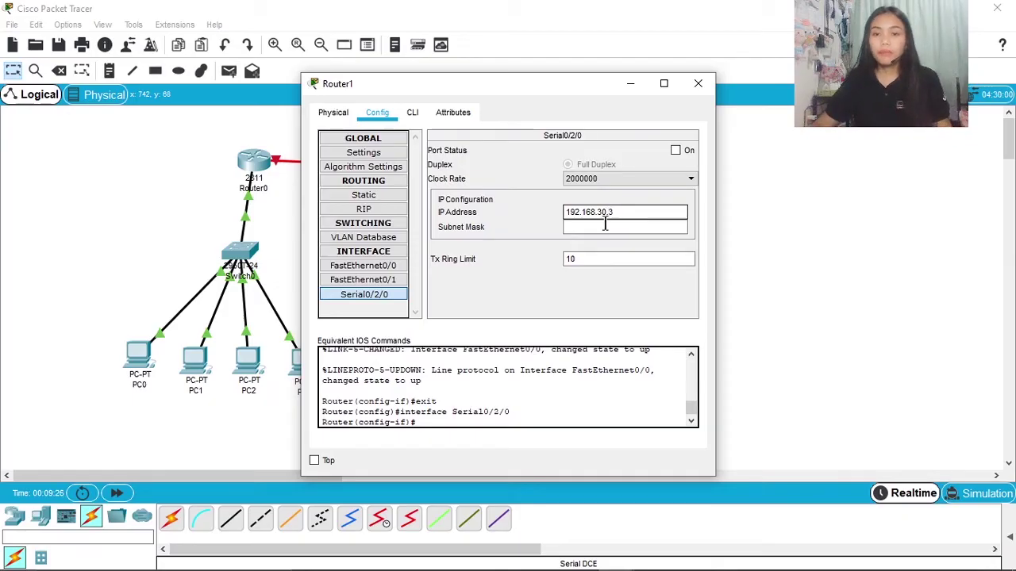
click(608, 227)
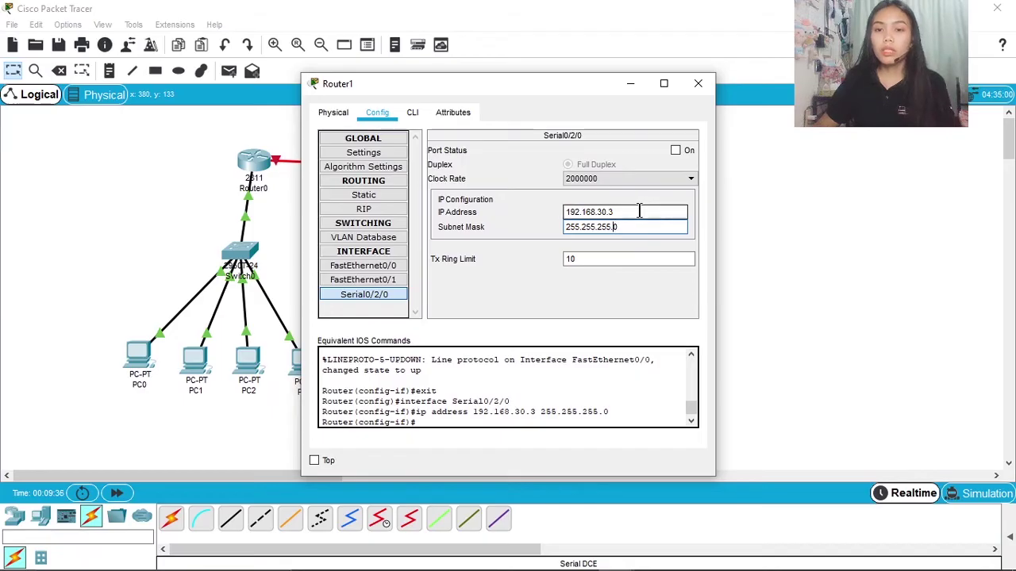
click(632, 176)
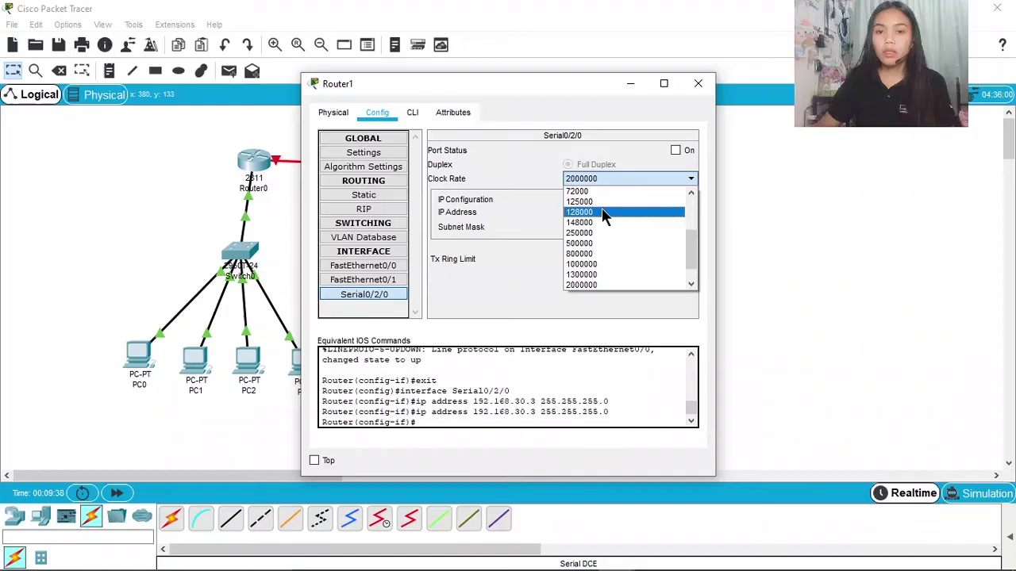
click(601, 212)
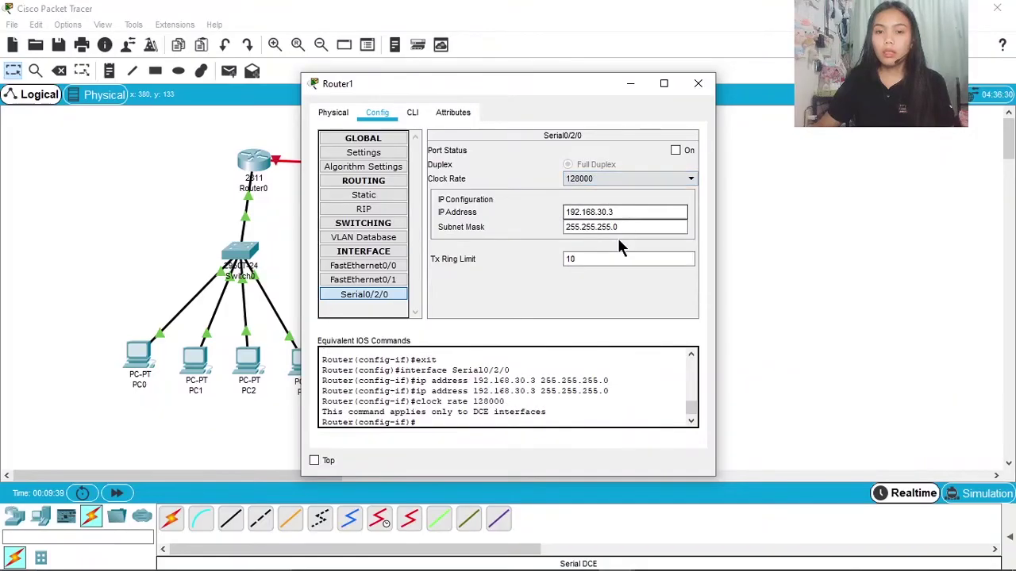
click(675, 150)
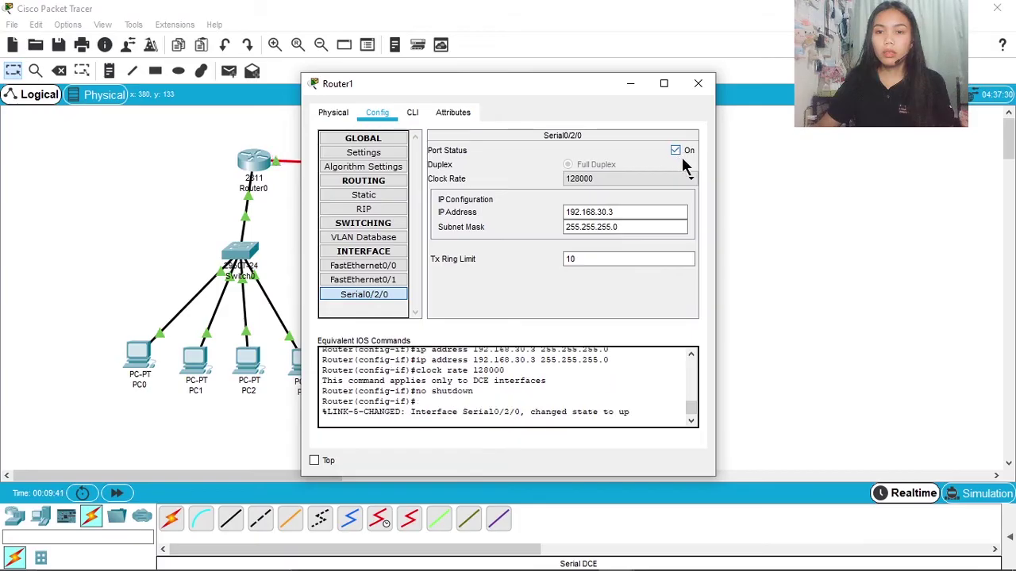
- Close Router1 and send a simple PDU from Router0 to Router1, showing the results list
click(698, 84)
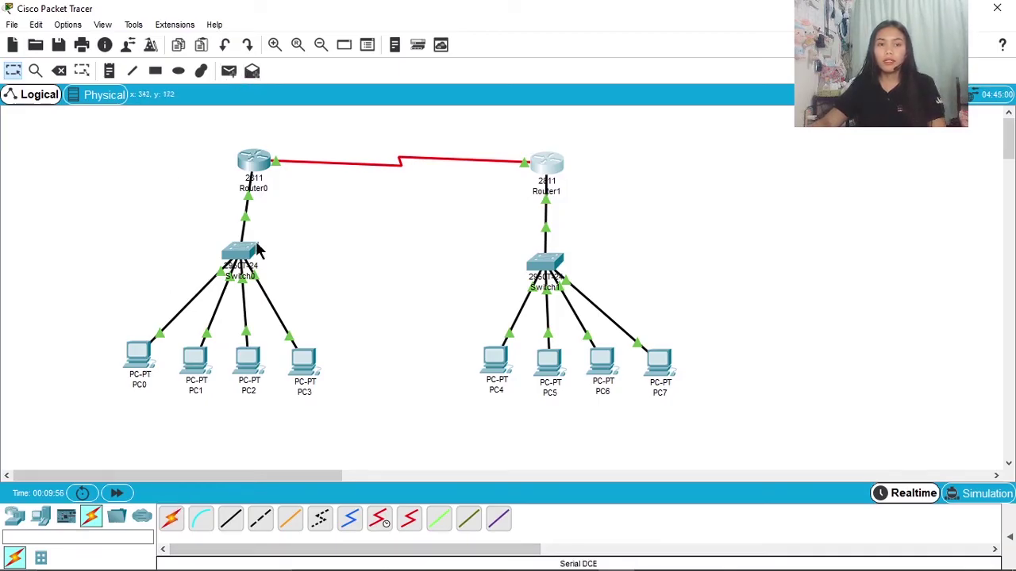
click(228, 72)
click(253, 162)
click(543, 168)
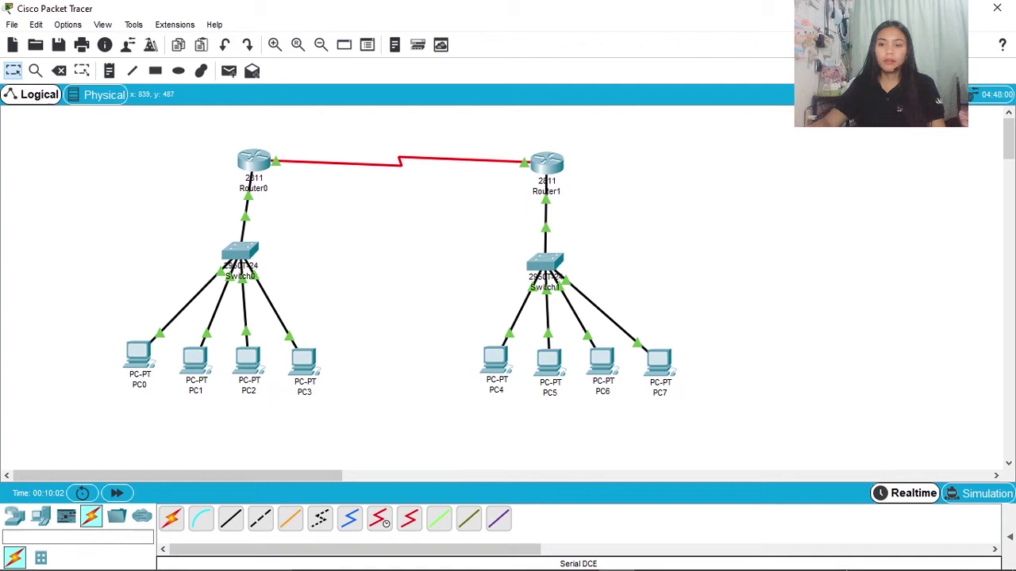
click(1011, 537)
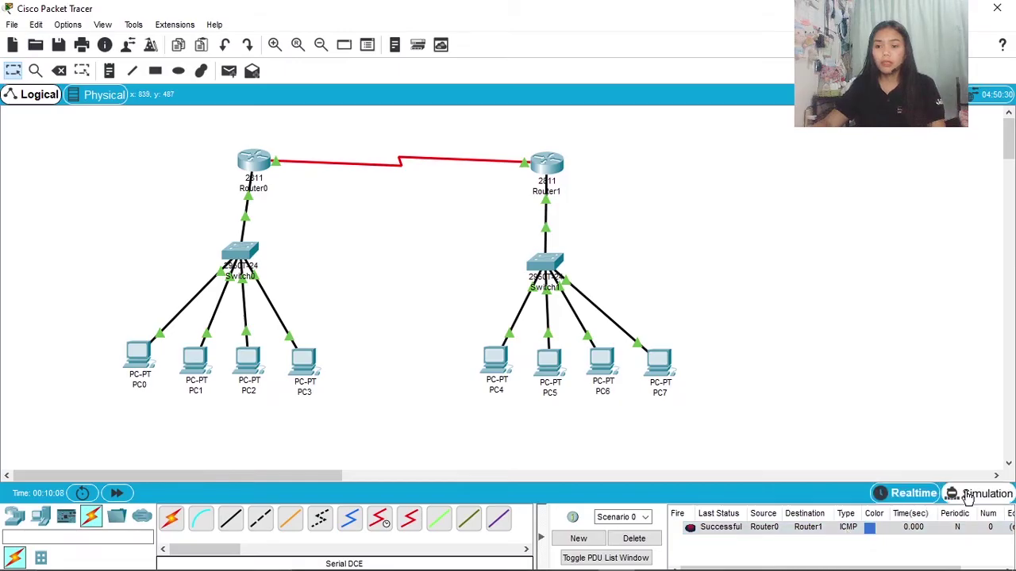
- Send another simple PDU from PC0 to Router1
click(229, 71)
click(138, 359)
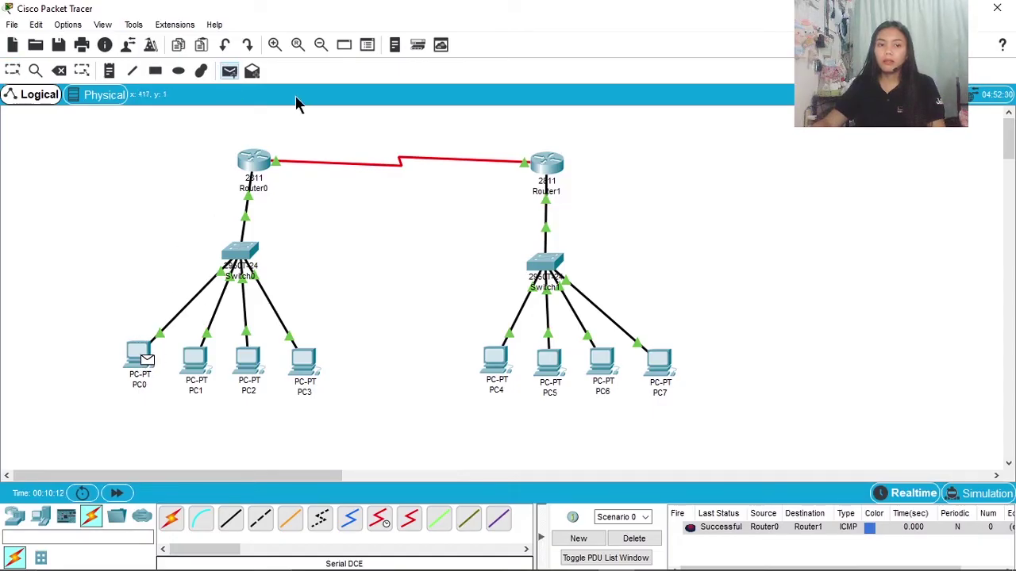
click(541, 167)
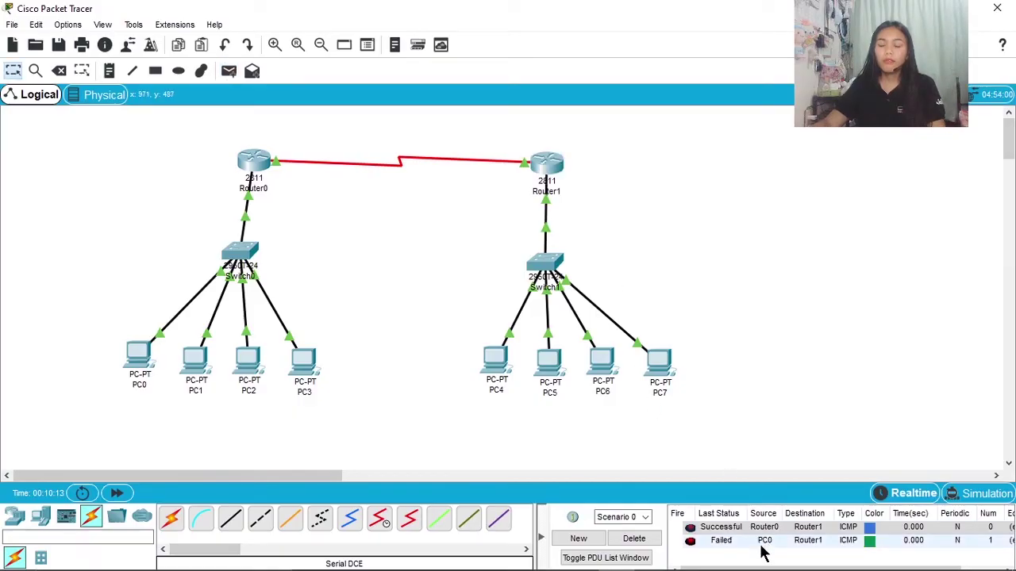
- In Router0's CLI, add the default route 0.0.0.0 0.0.0.0 via 192.168.30.1 and leave configuration mode
click(254, 162)
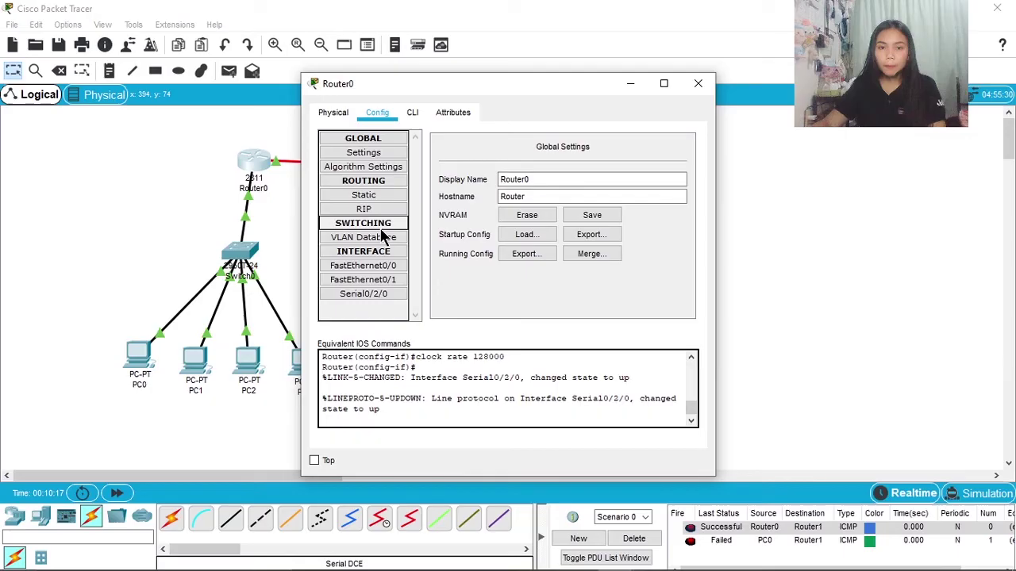
click(414, 116)
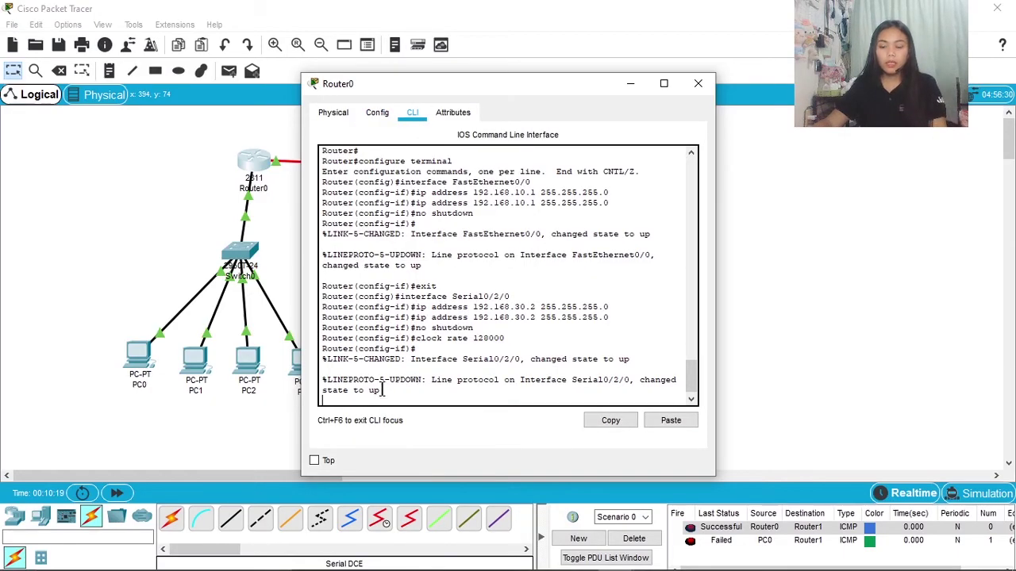
key(Return)
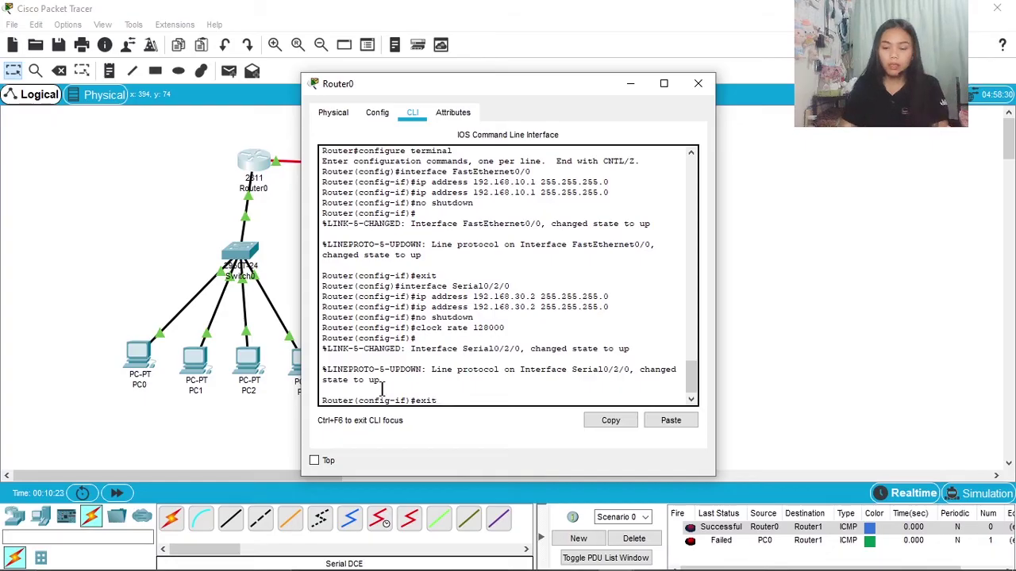
text(exit)
key(Return)
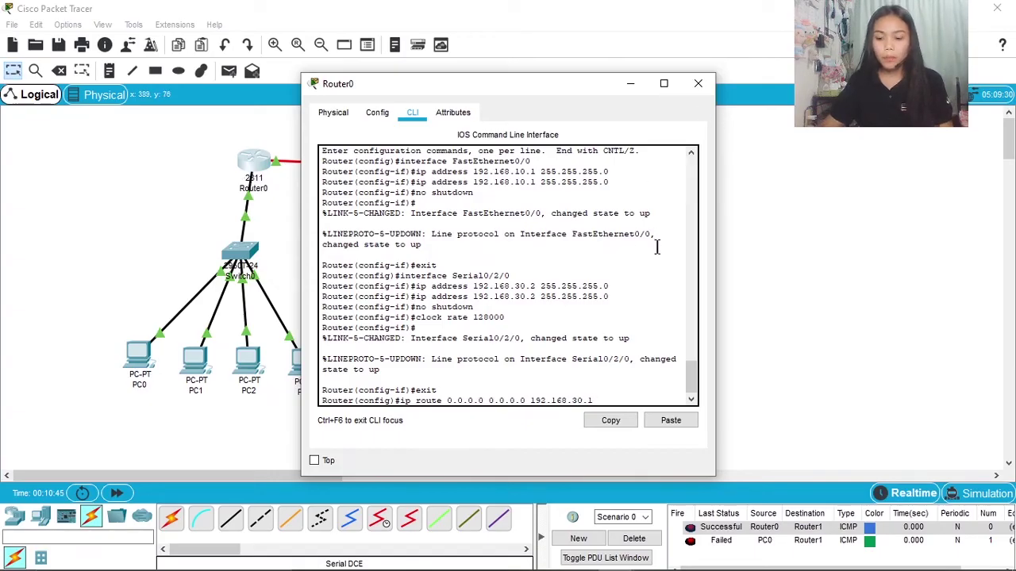
key(Return)
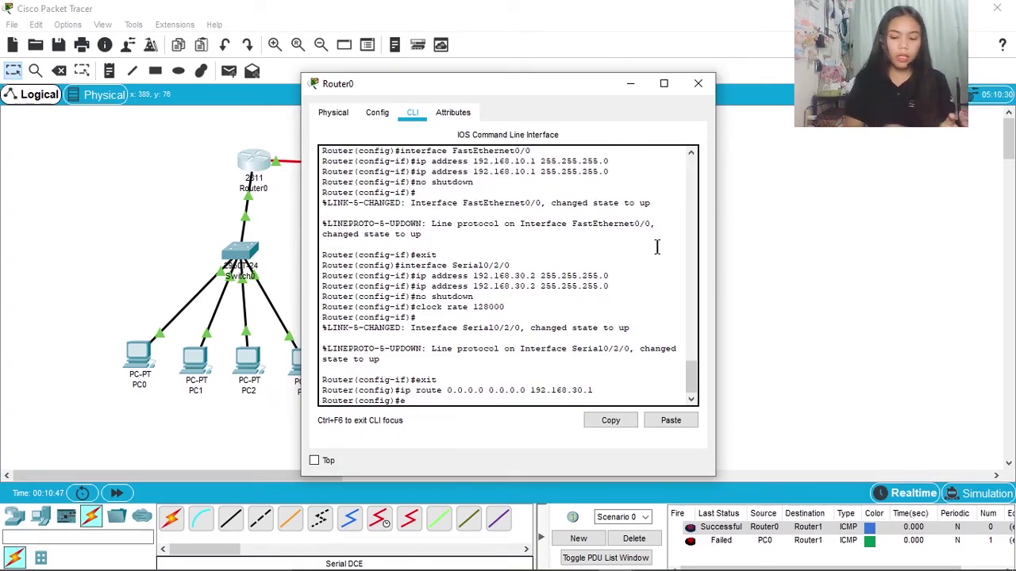
key(Return)
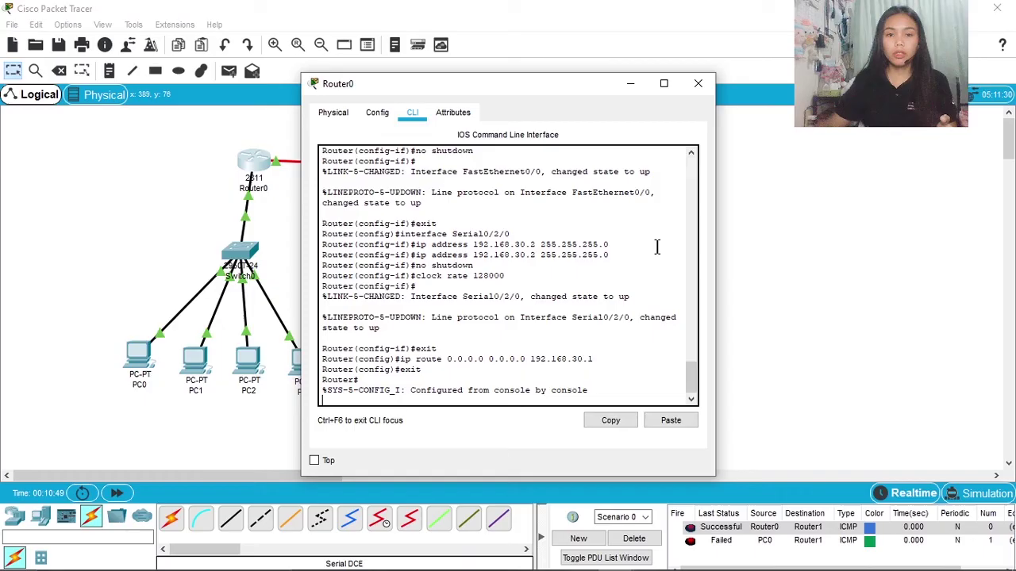
- Close Router0, then give Router1 the default route 0.0.0.0 0.0.0.0 via 192.168.30.1 in its CLI
drag(699, 91, 703, 96)
click(702, 88)
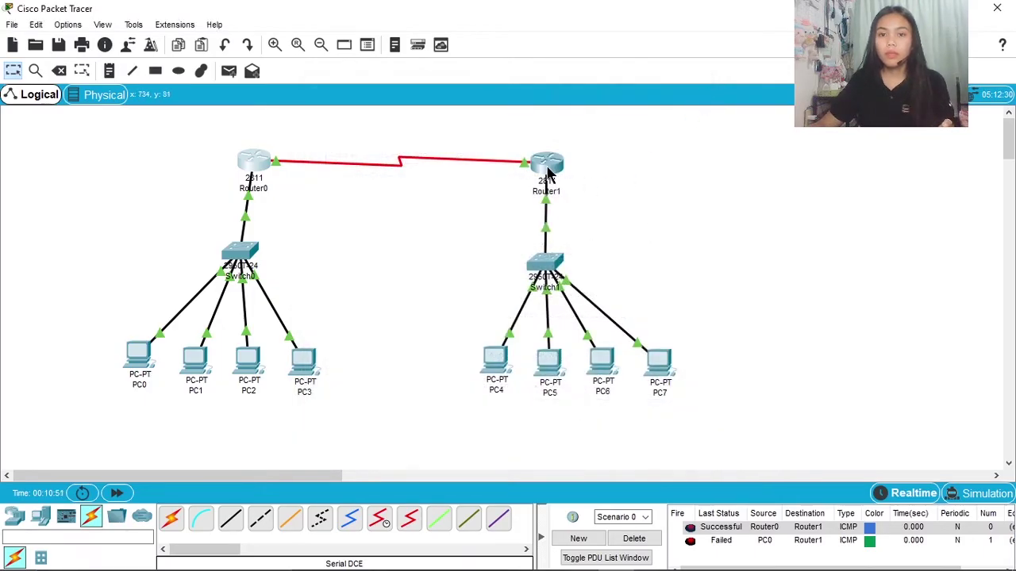
click(546, 162)
click(412, 115)
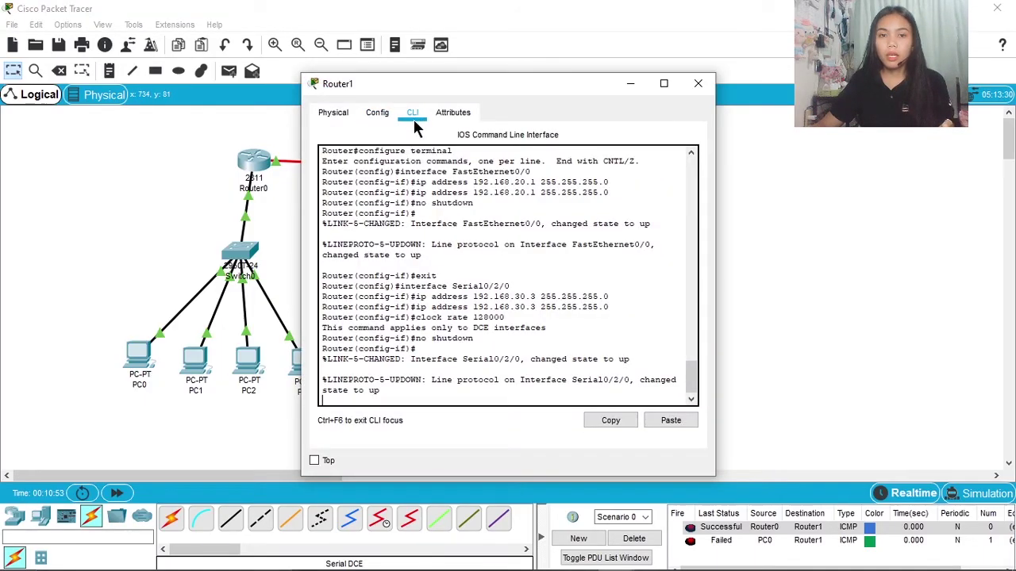
key(Return)
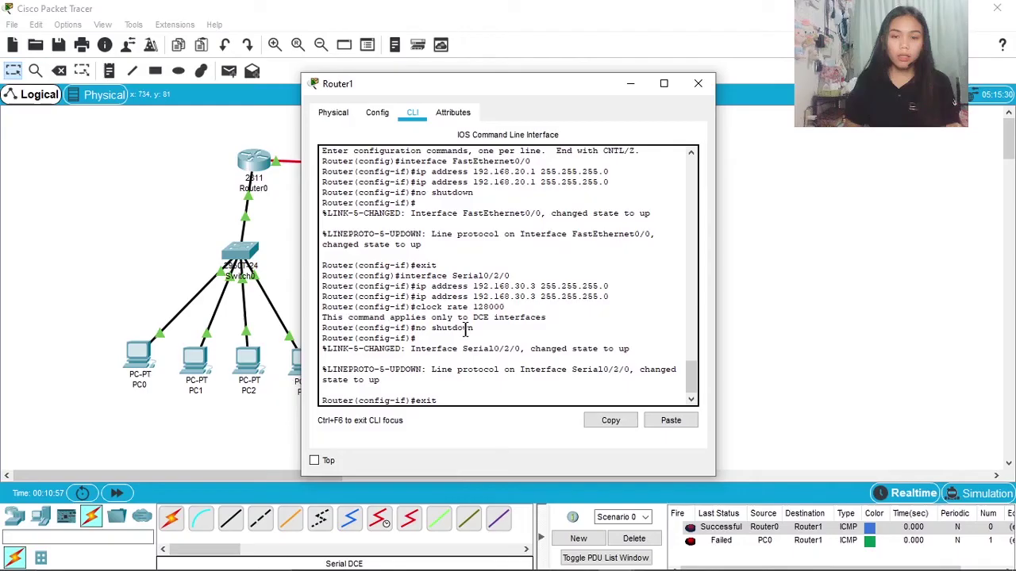
key(Return)
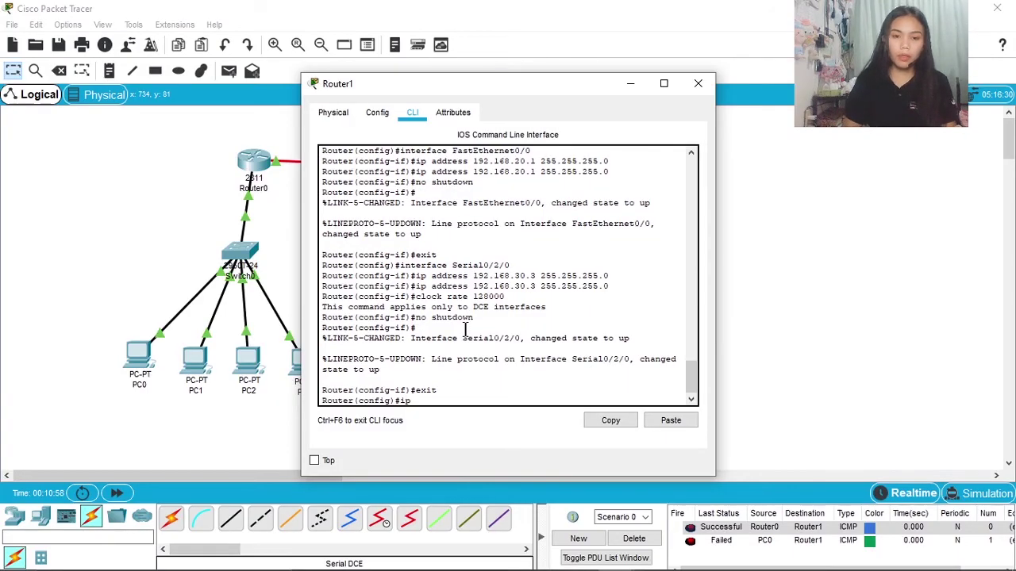
text(ip route 0.0.0.0 0.0.0.0 192.16)
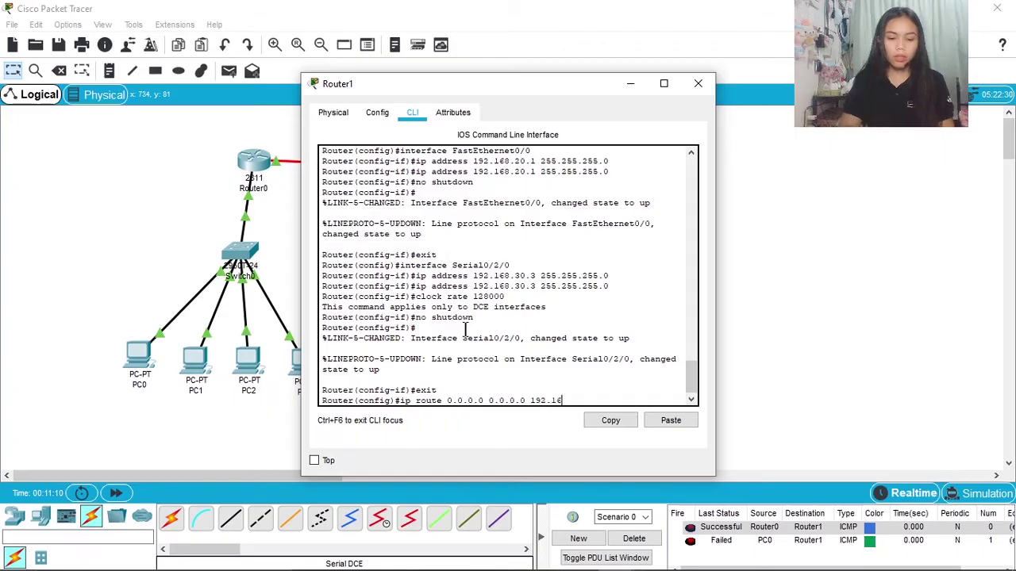
text(8)
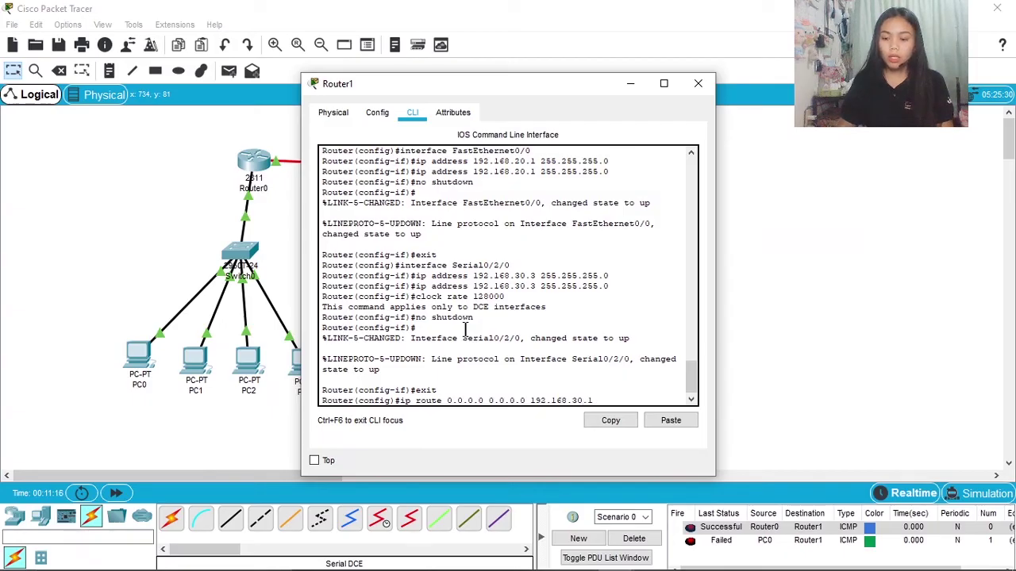
text(.30.1)
key(Return)
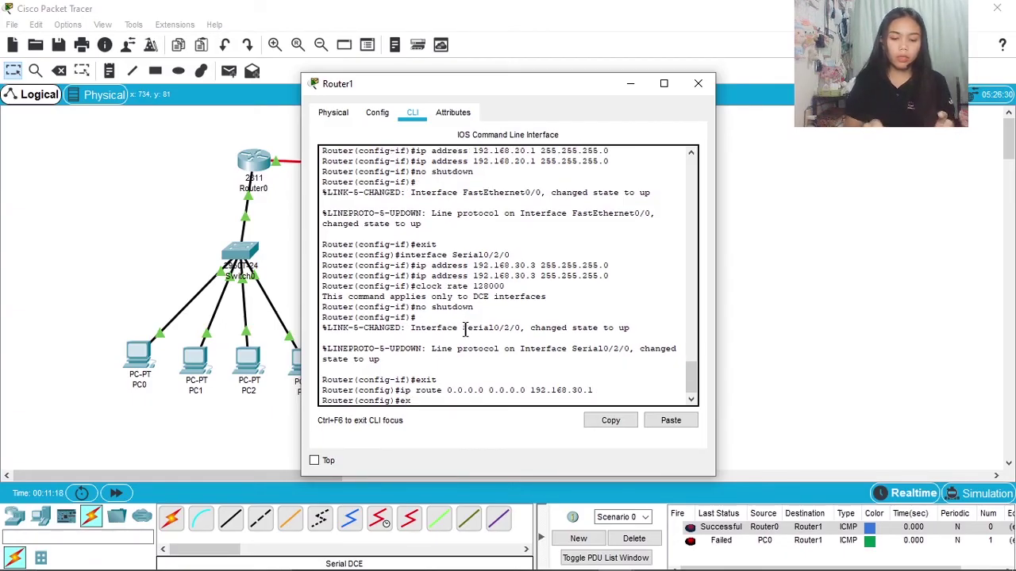
key(Return)
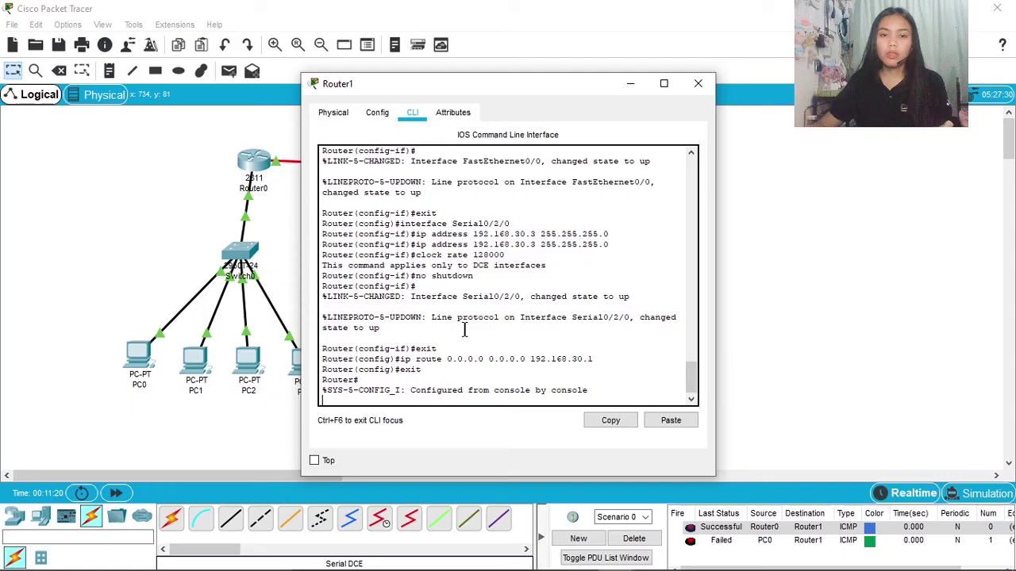
click(698, 83)
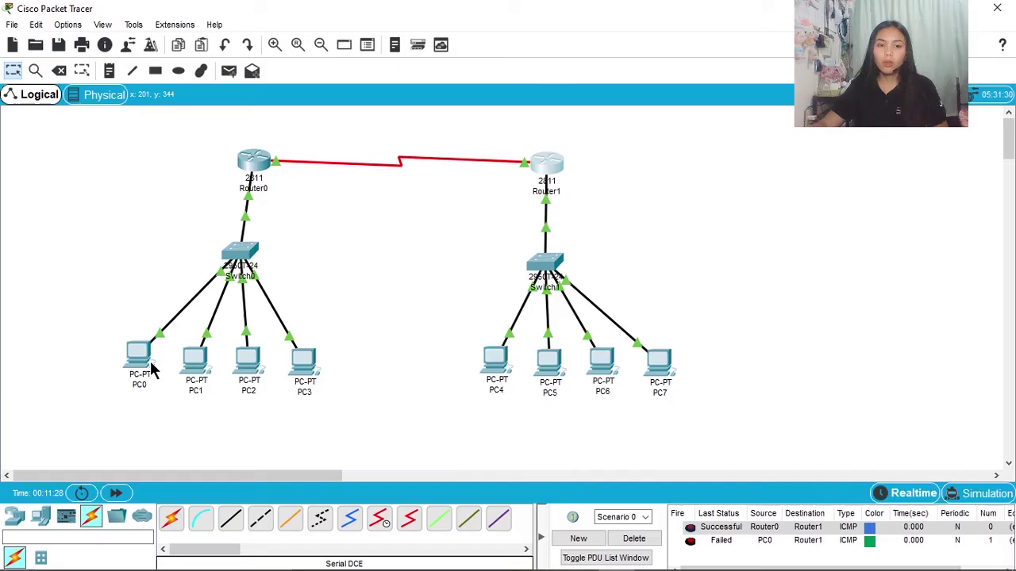
- Ping 192.168.10.2 from PC0's command prompt, confirming 4 replies with 0% loss
mouse_move(144, 362)
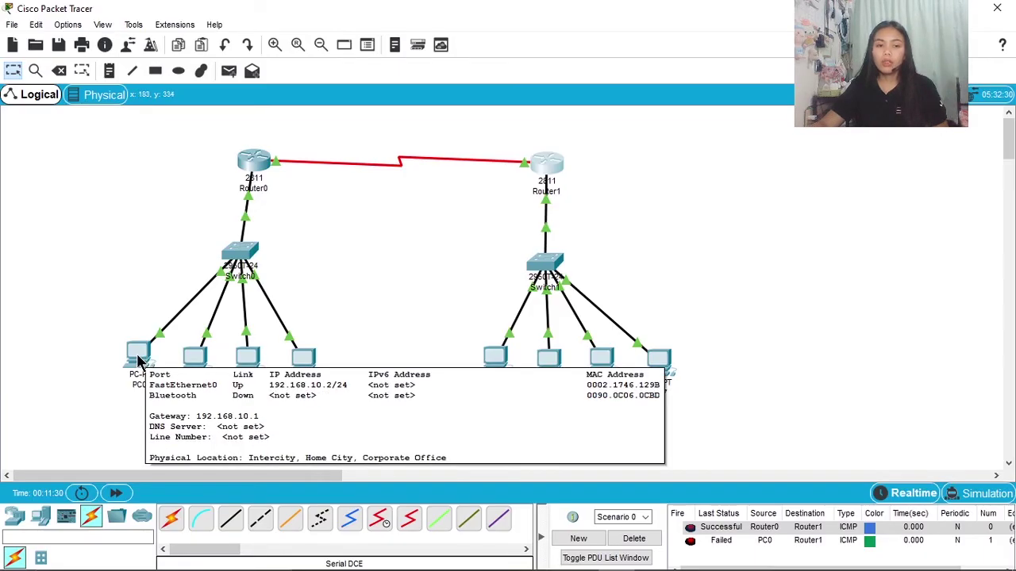
click(133, 367)
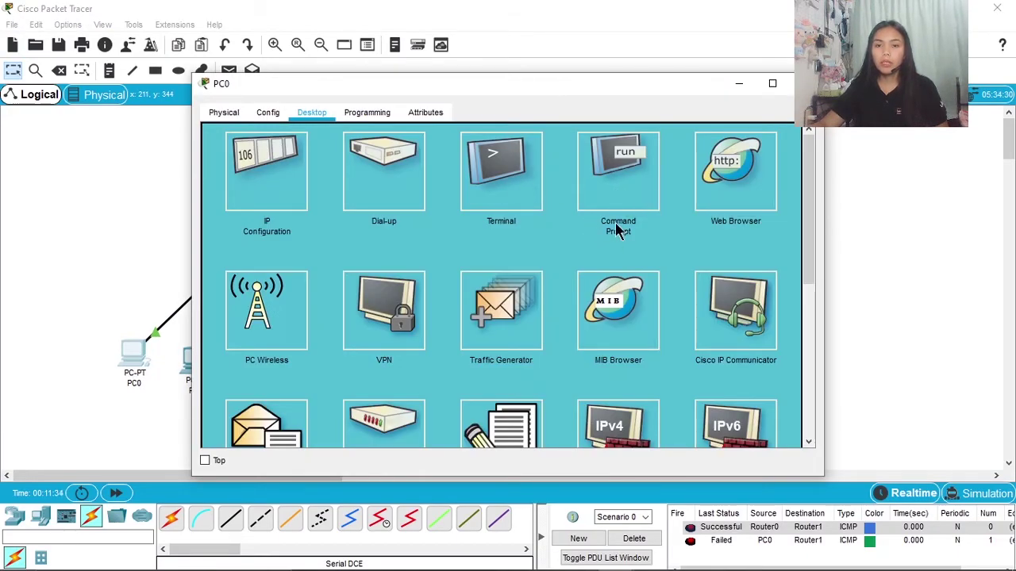
click(615, 171)
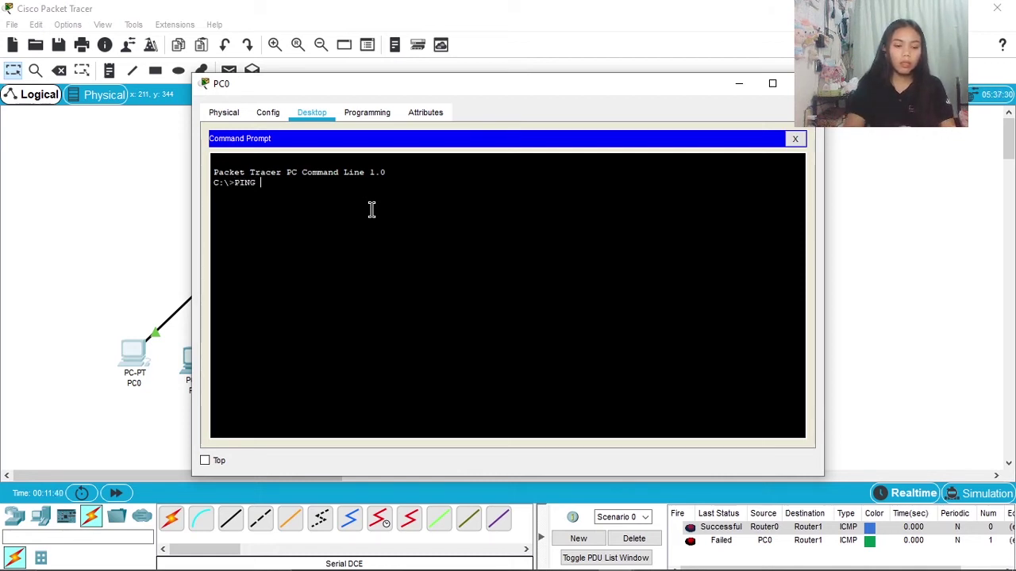
text(192)
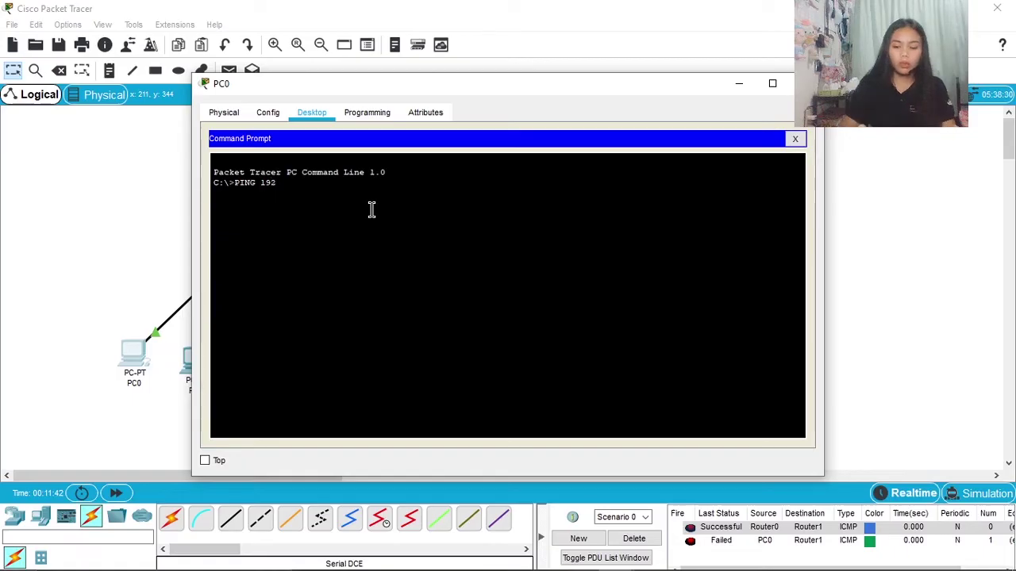
text(.168)
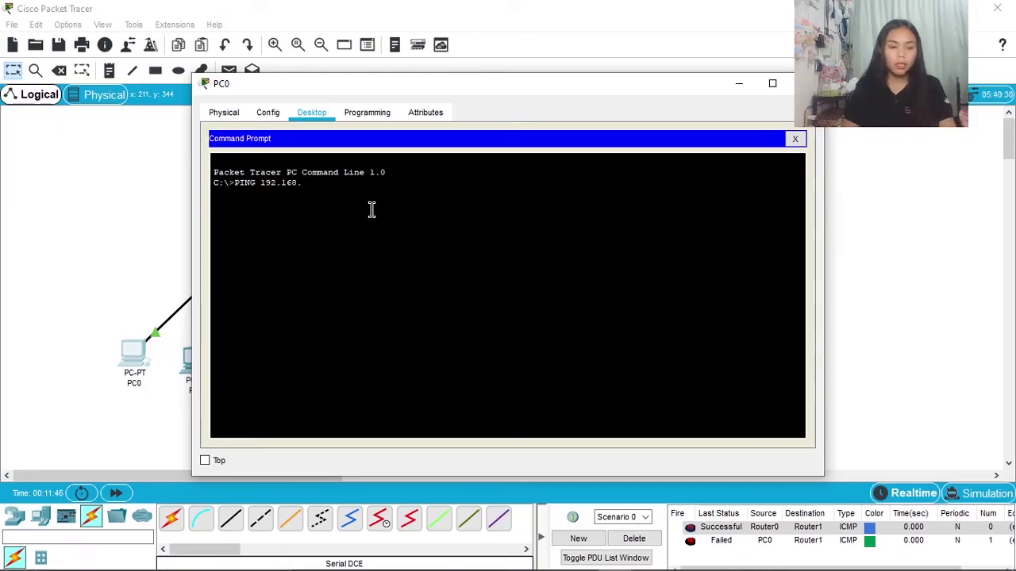
text(.10)
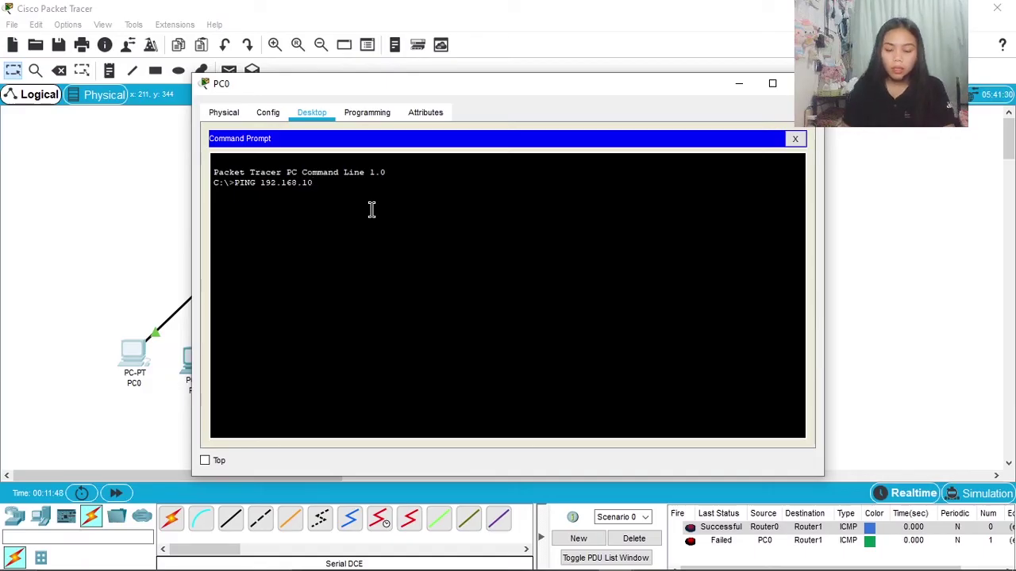
text(.2)
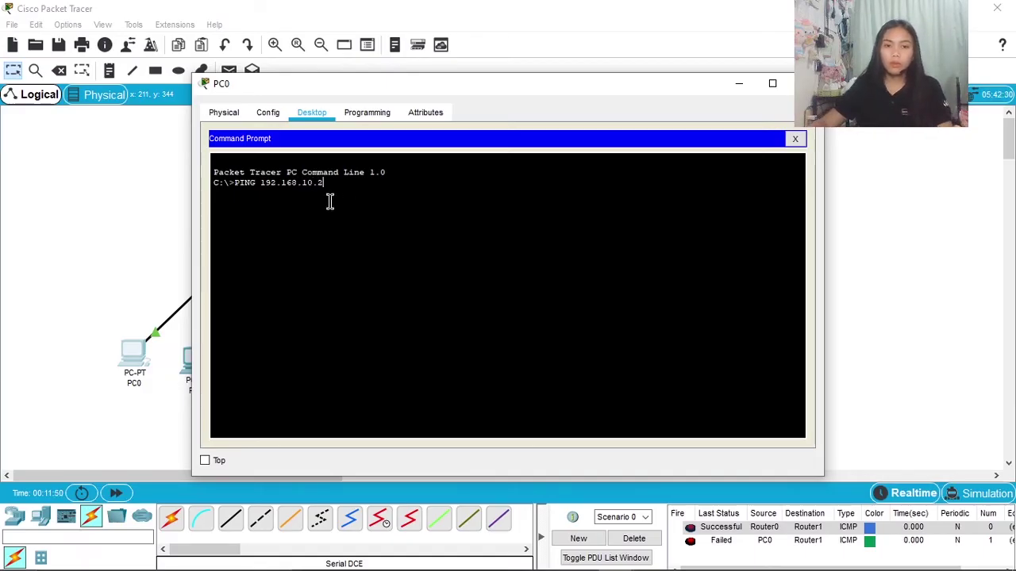
key(Return)
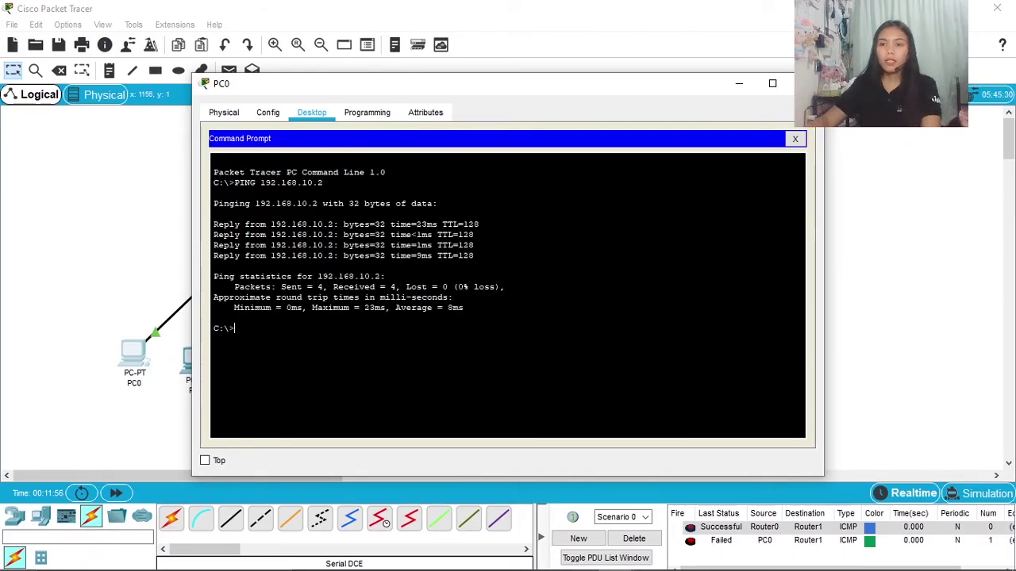
click(806, 83)
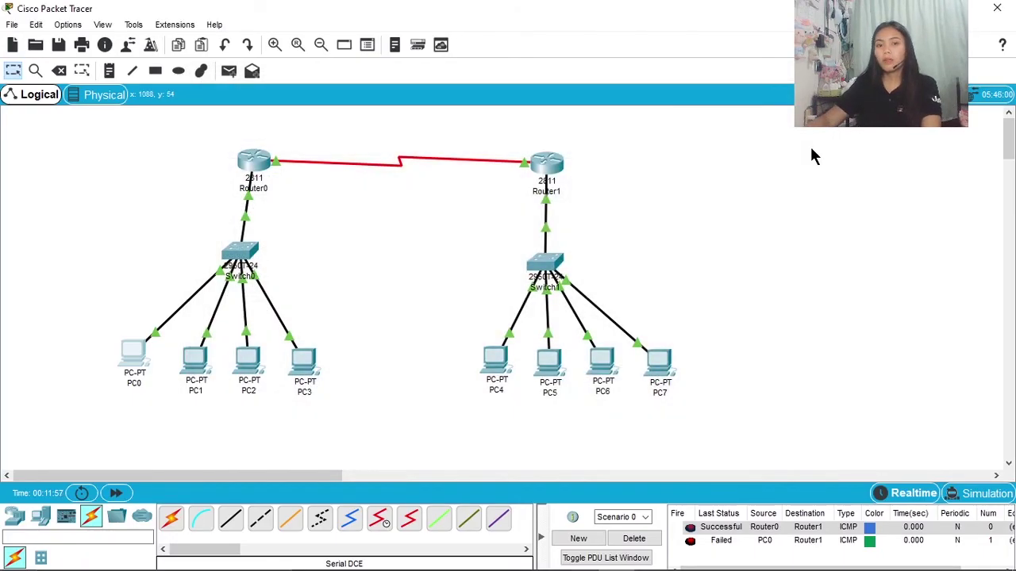
- Add a simple test ping from PC0 to PC2, clear the list, then one from PC0 to Router0
click(228, 71)
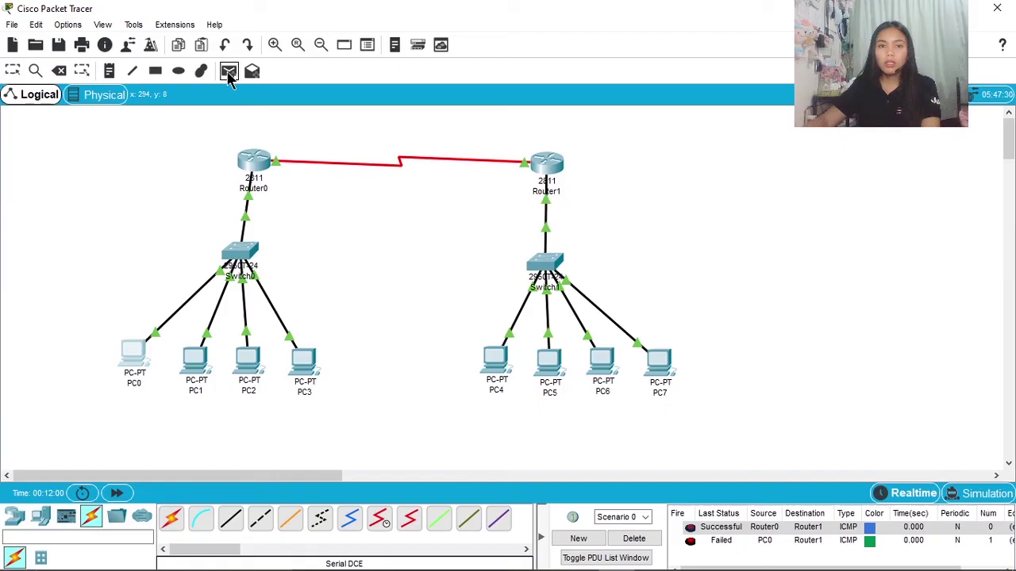
click(133, 362)
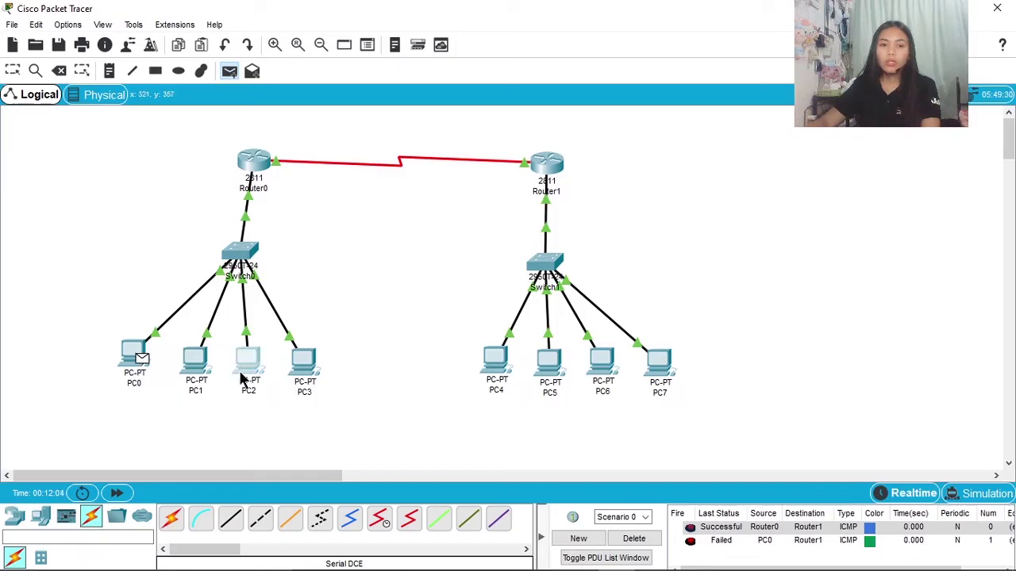
click(246, 366)
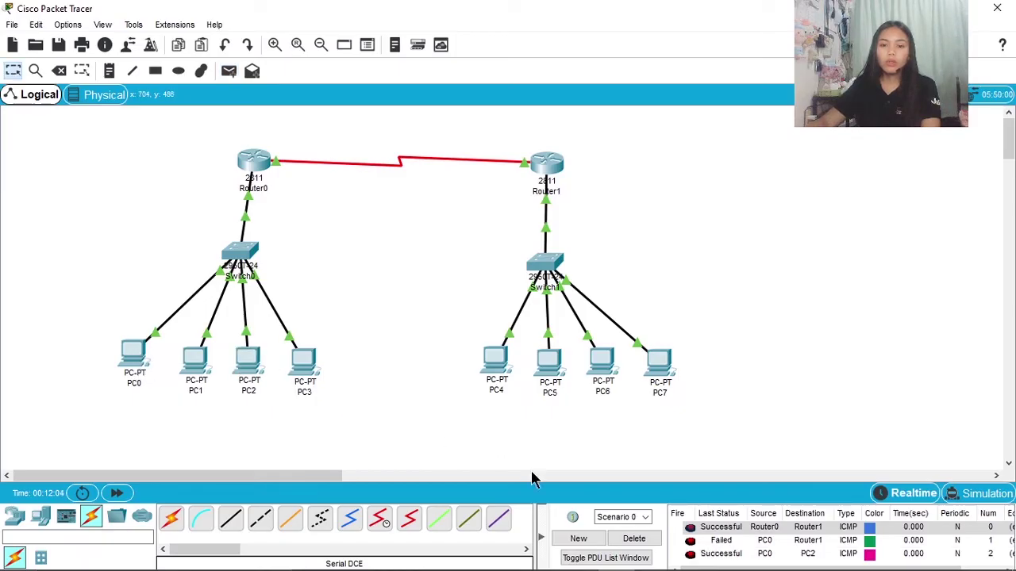
click(634, 539)
click(228, 71)
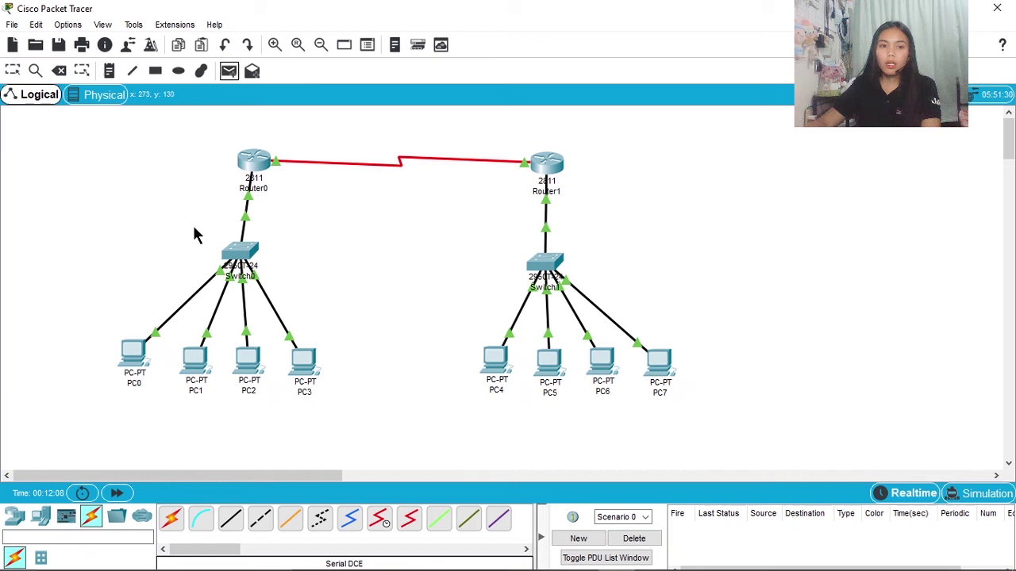
click(135, 364)
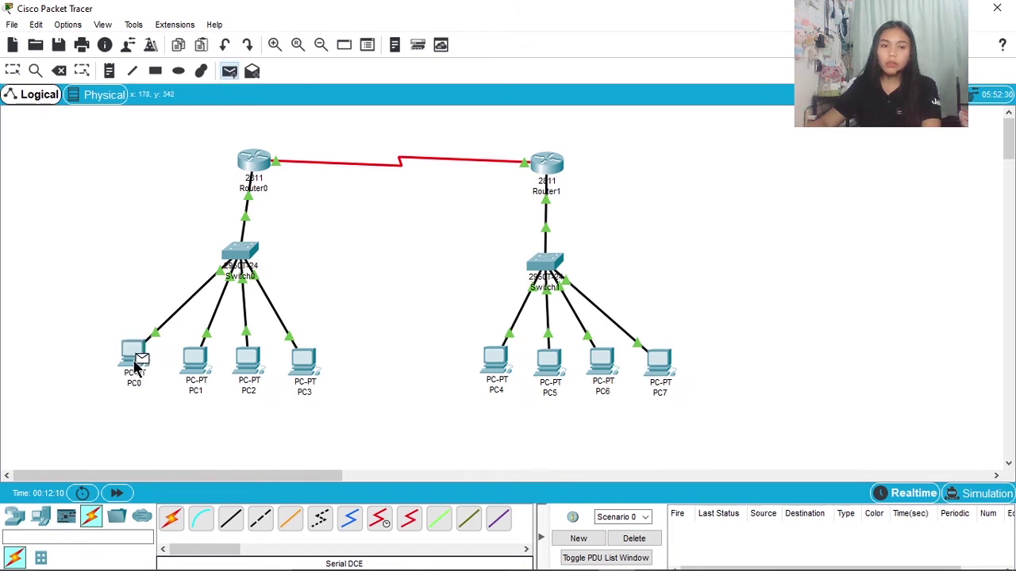
click(254, 163)
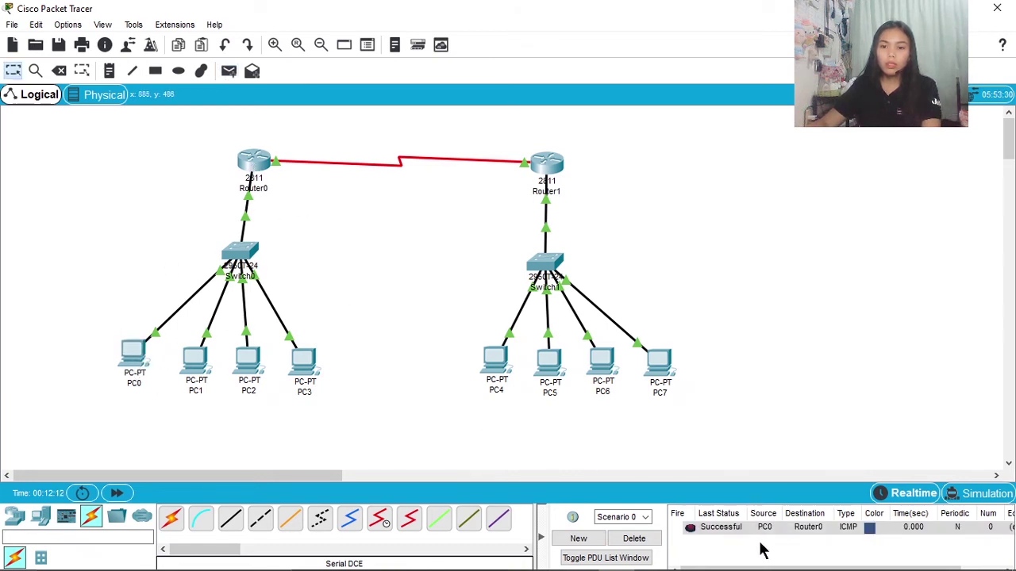
- Add test pings from PC0 to Router1 and to PC4, then clear the PDU list
click(229, 70)
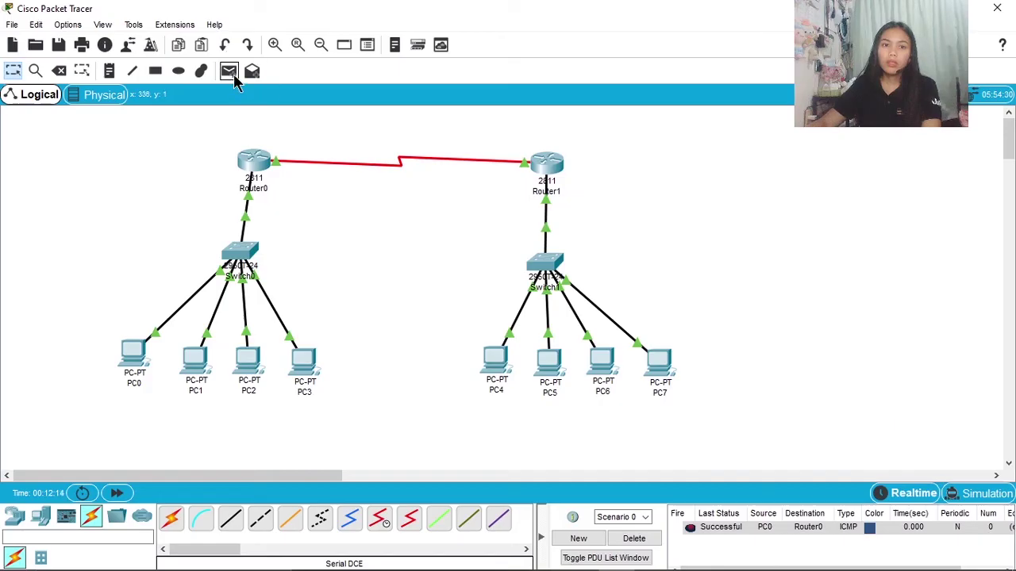
click(133, 362)
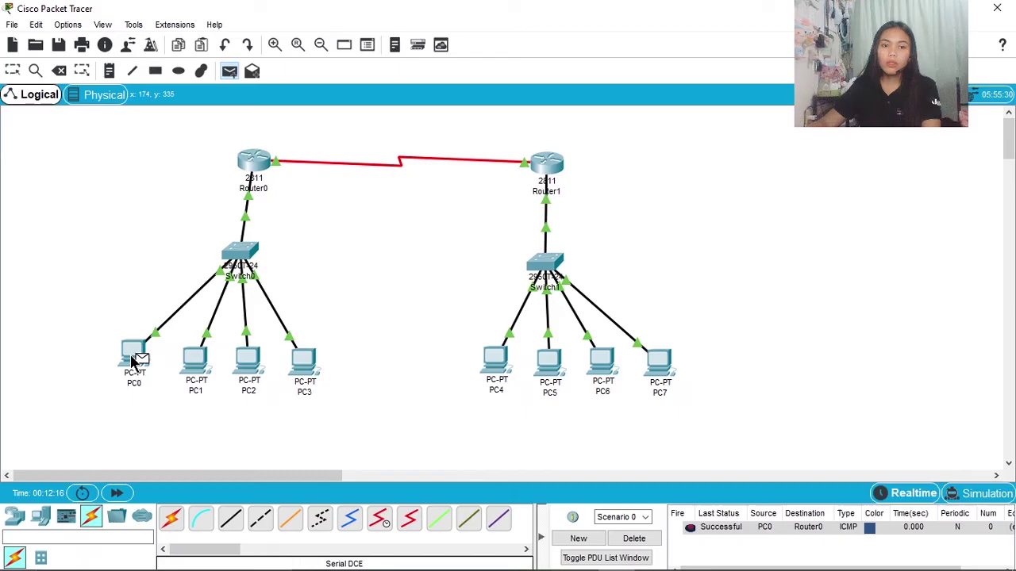
click(548, 168)
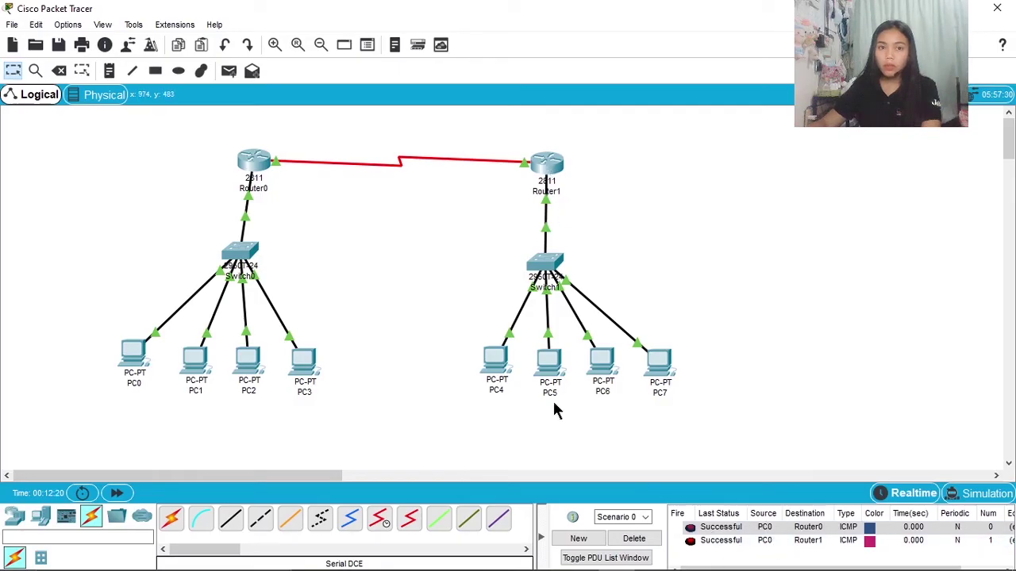
click(228, 71)
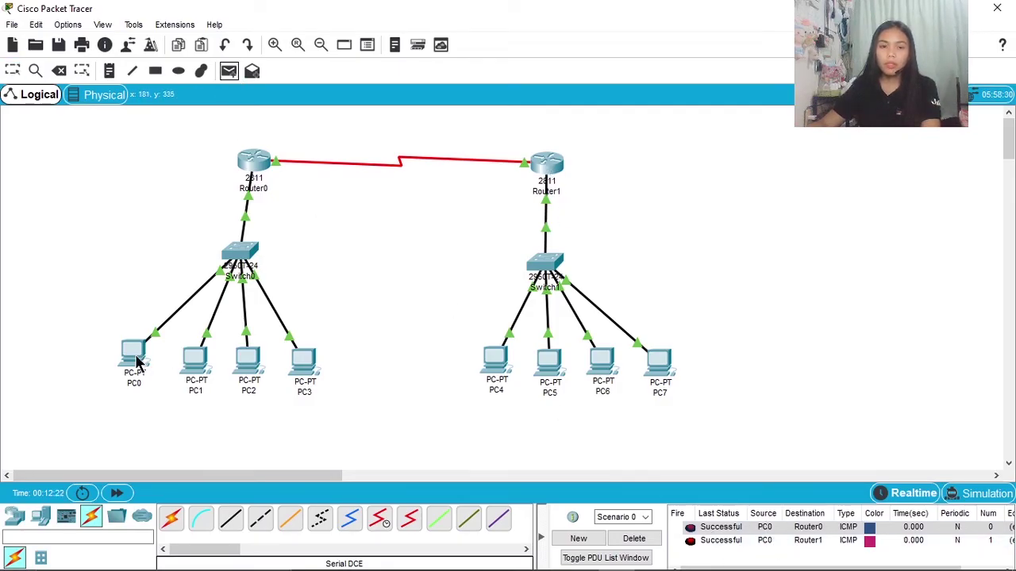
click(136, 362)
click(502, 363)
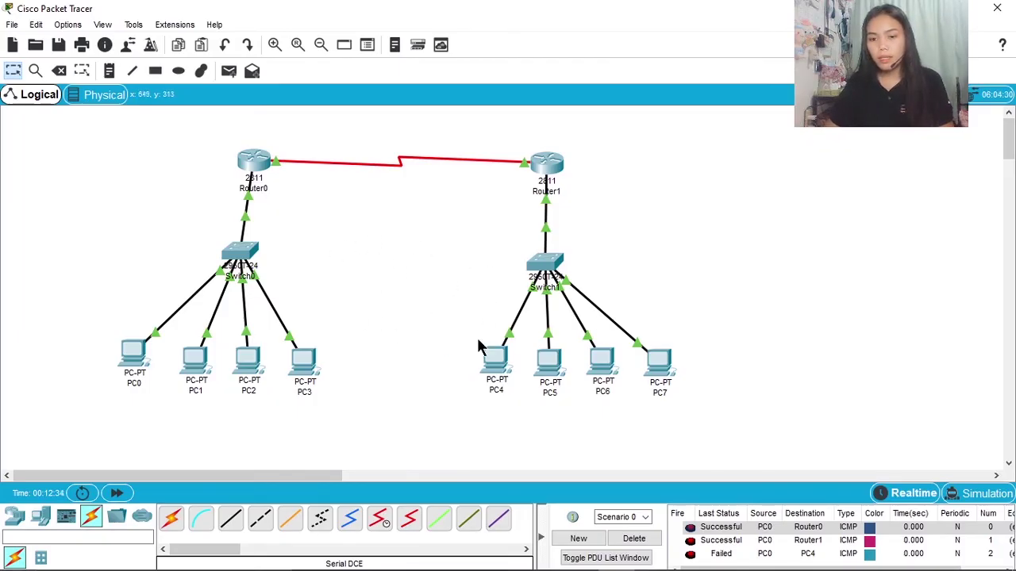
click(635, 538)
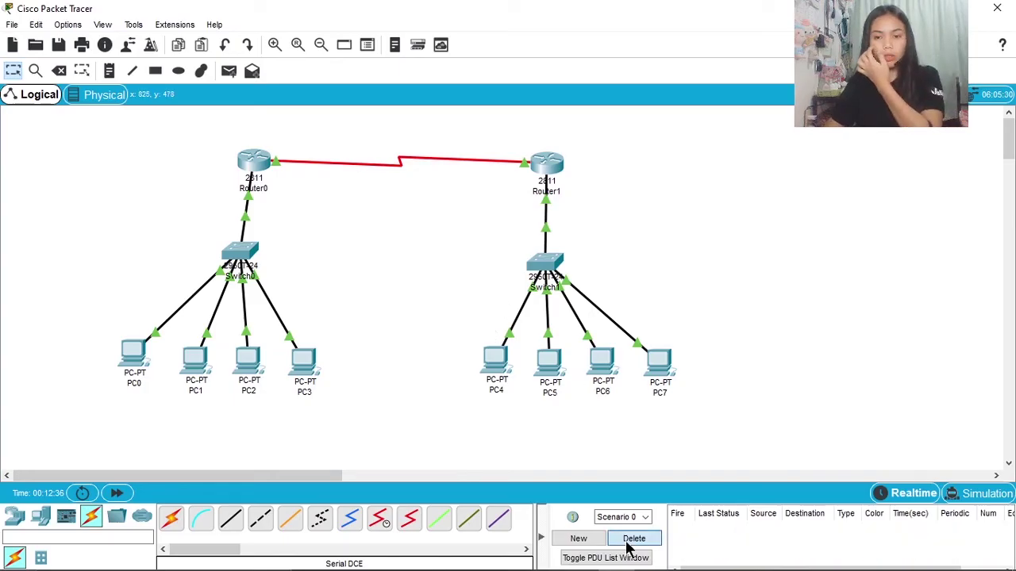
- Add test pings to PC2 and from PC0 to Router0, then clear the list again
click(228, 71)
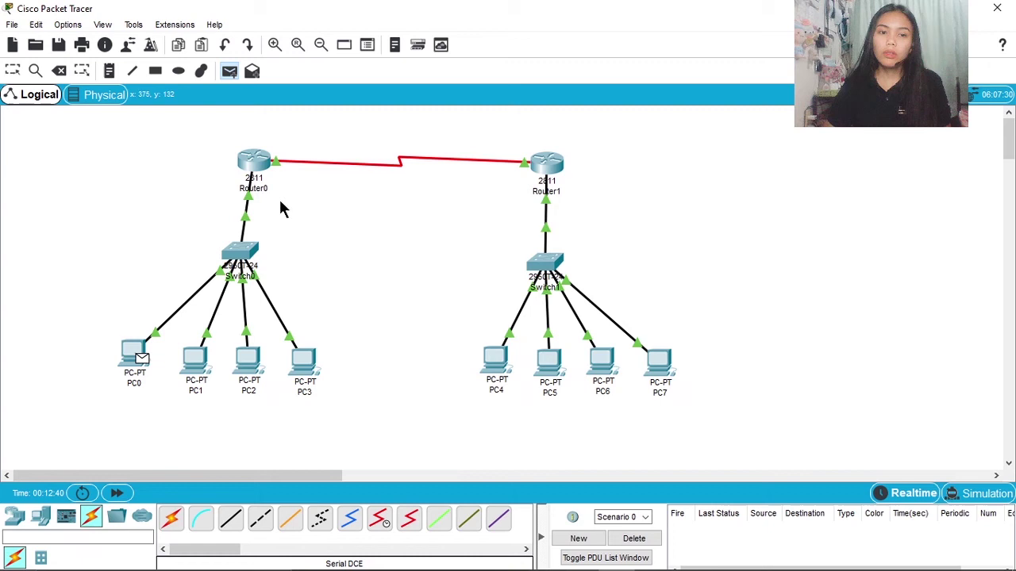
click(246, 370)
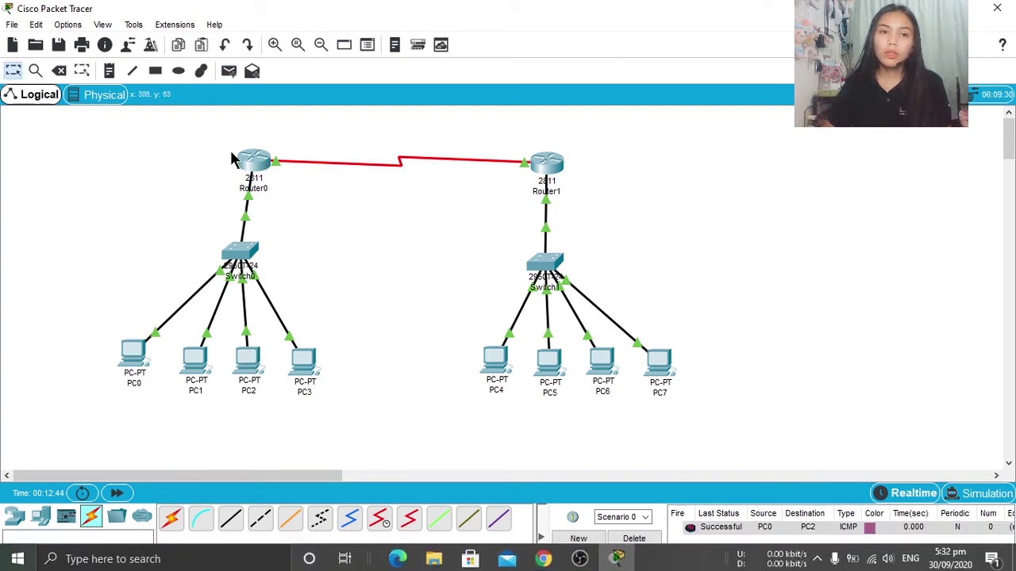
click(229, 71)
click(132, 349)
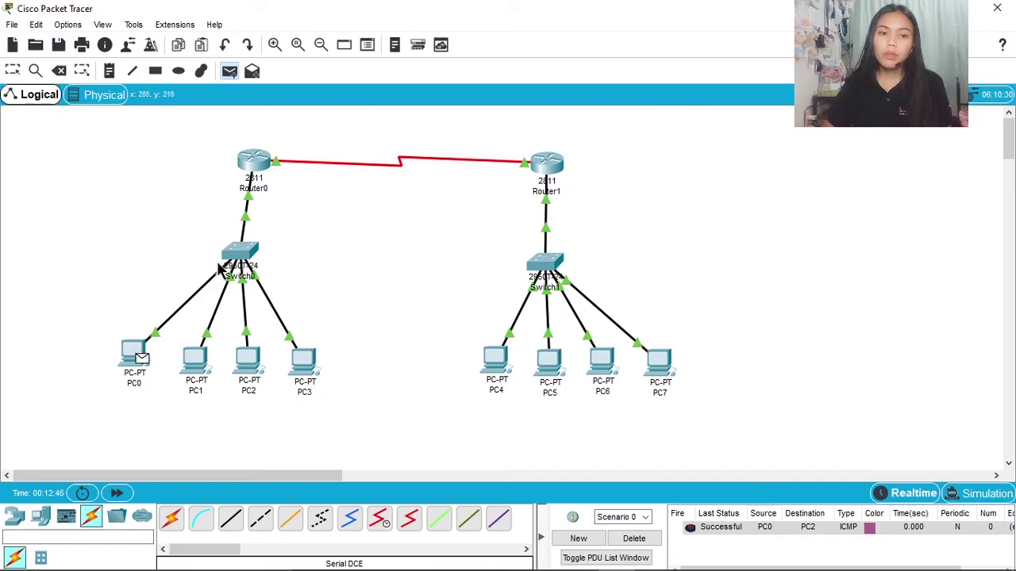
click(254, 175)
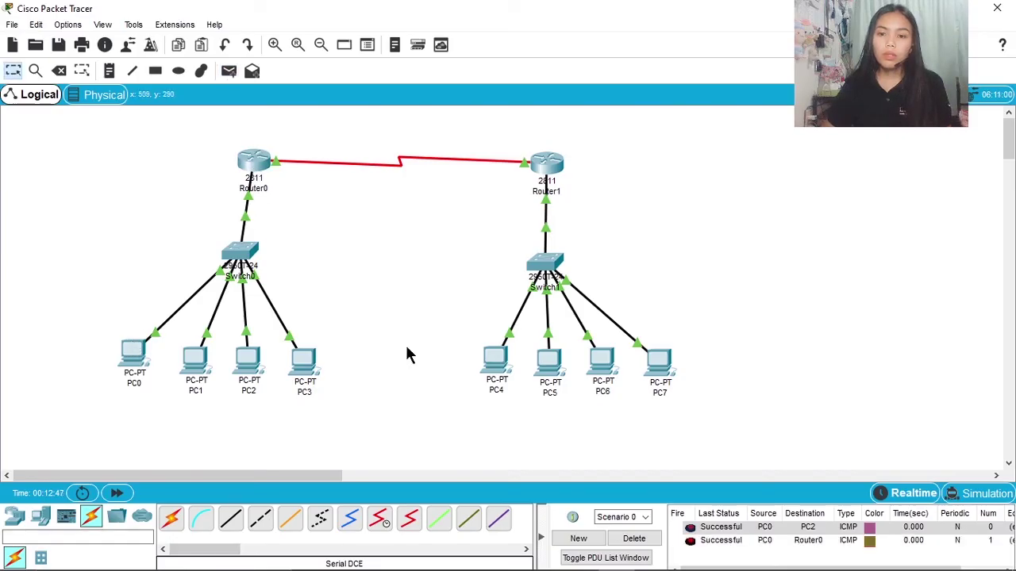
click(651, 539)
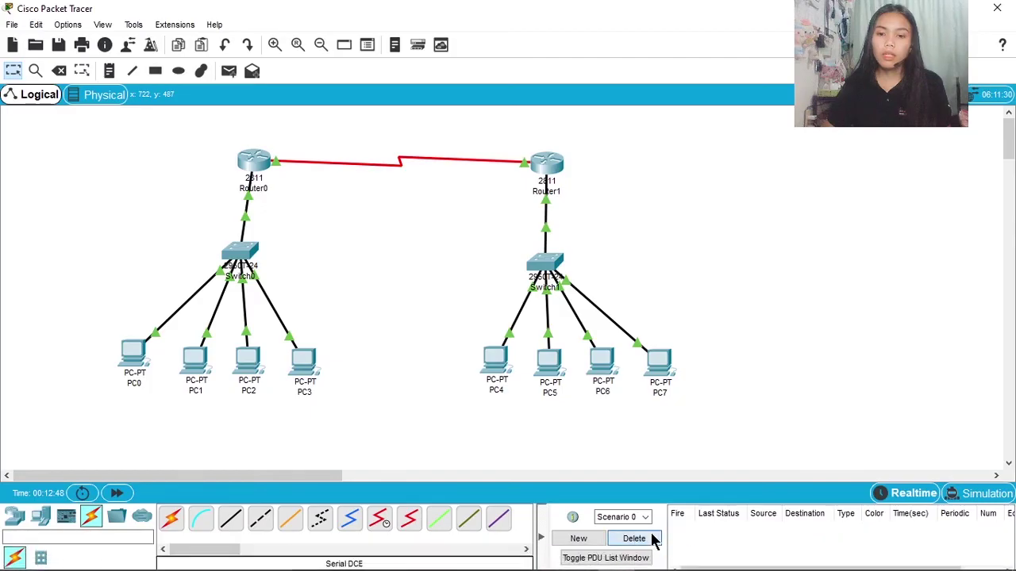
- Add new test pings from PC0 to Router1 and from PC0 to PC4
click(228, 71)
click(135, 353)
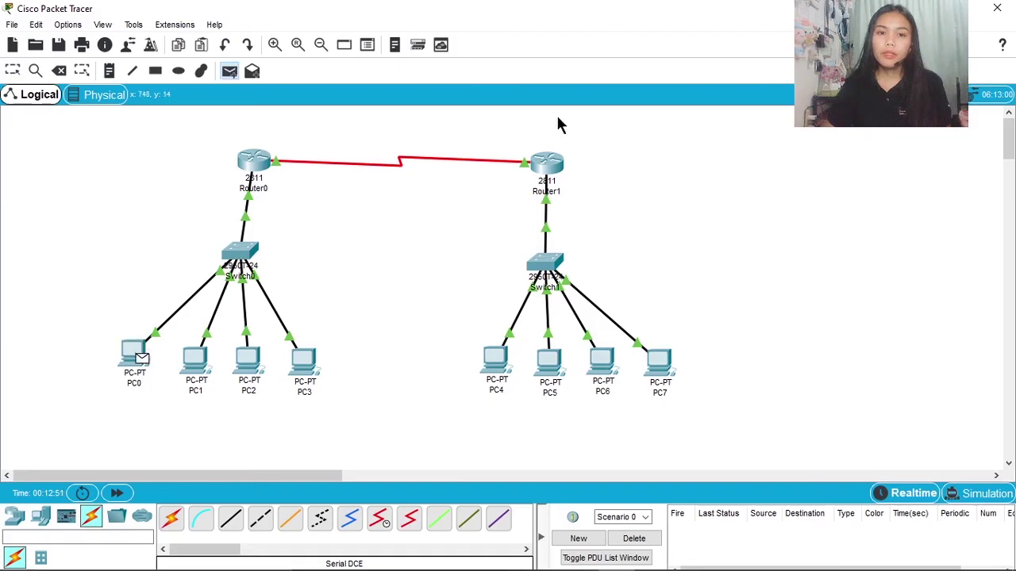
click(554, 162)
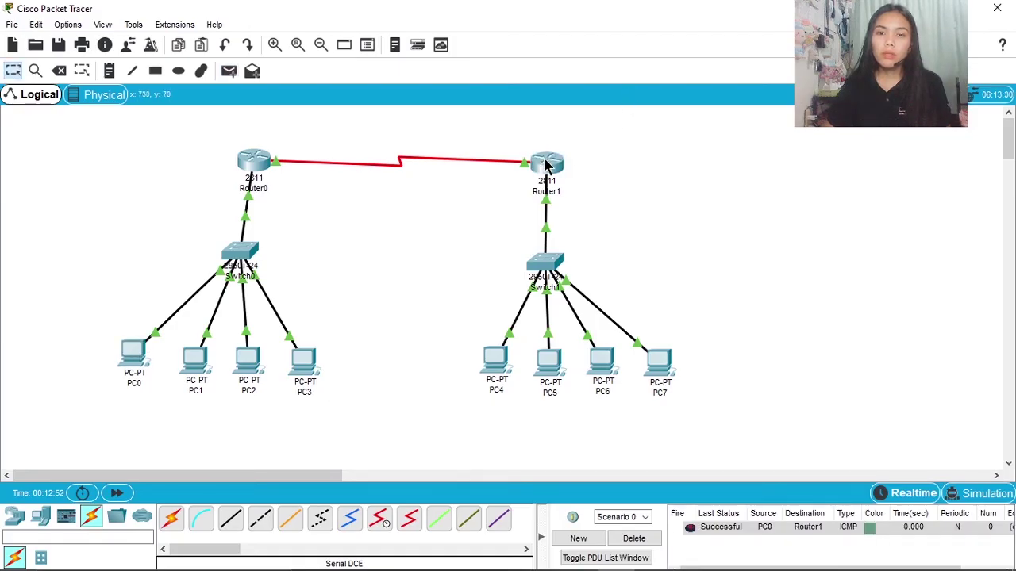
click(230, 75)
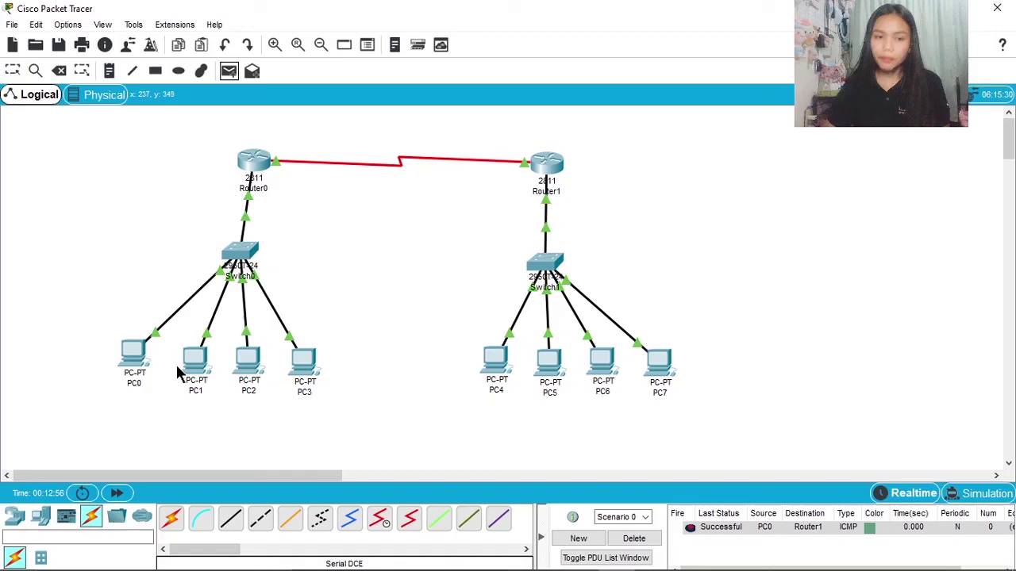
click(127, 362)
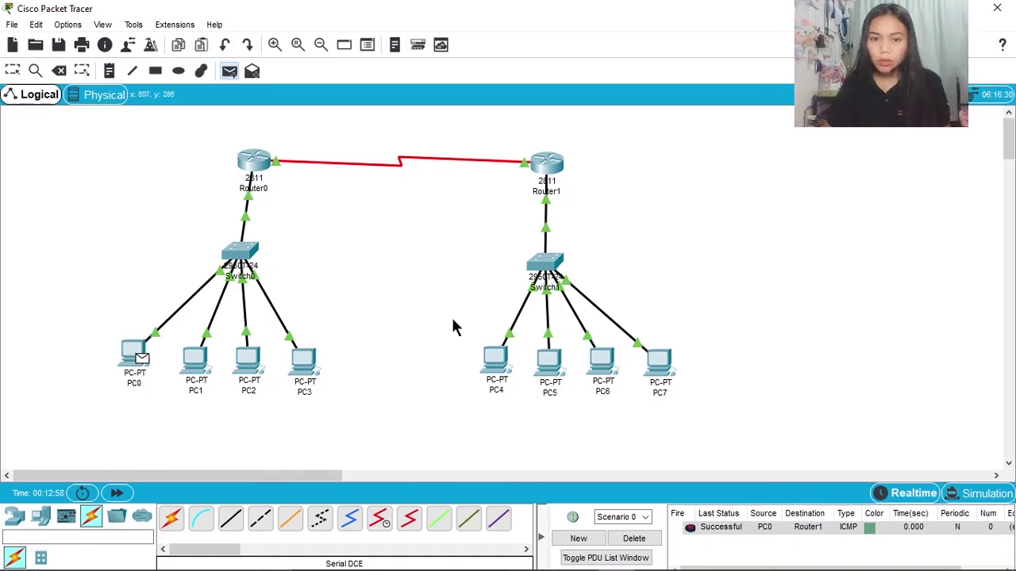
click(493, 372)
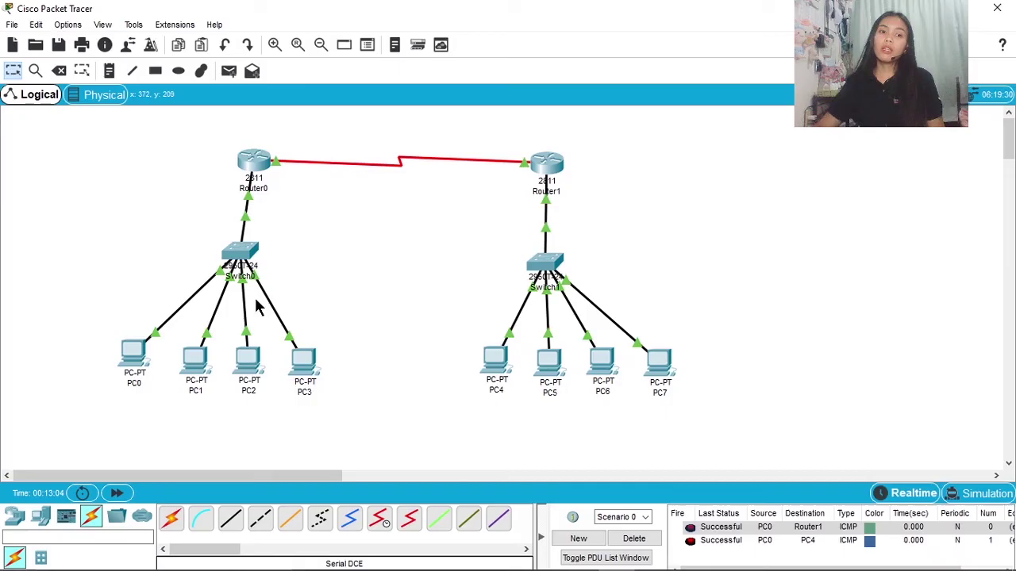
- Add a simple PDU from PC0 to PC7 and check its row in the PDU list
click(228, 70)
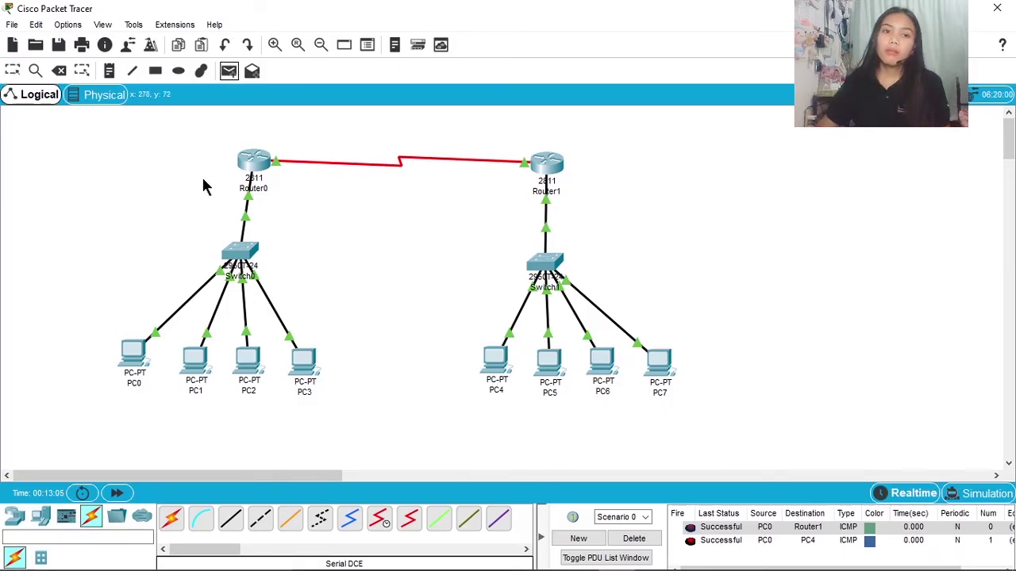
click(129, 358)
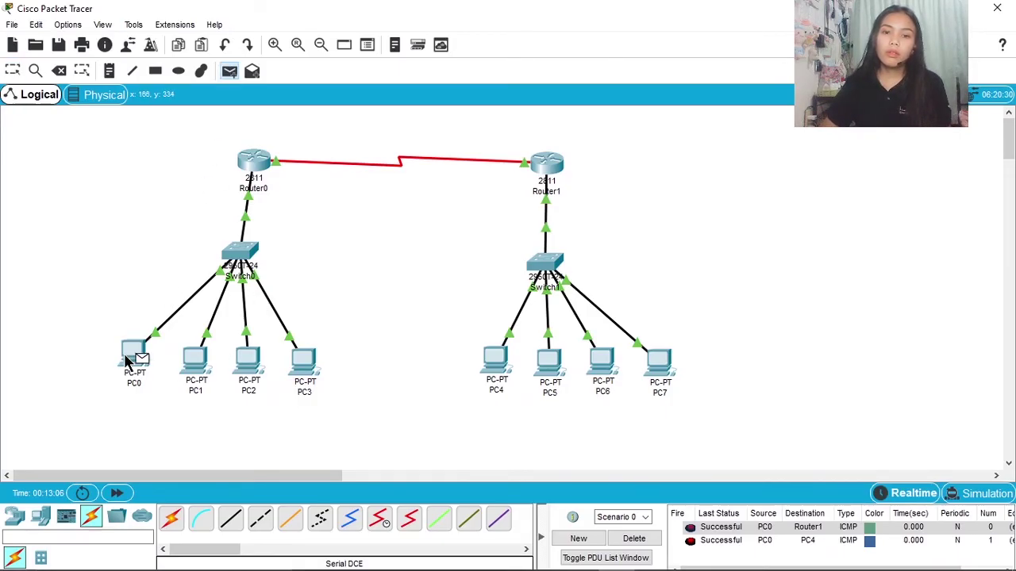
click(660, 370)
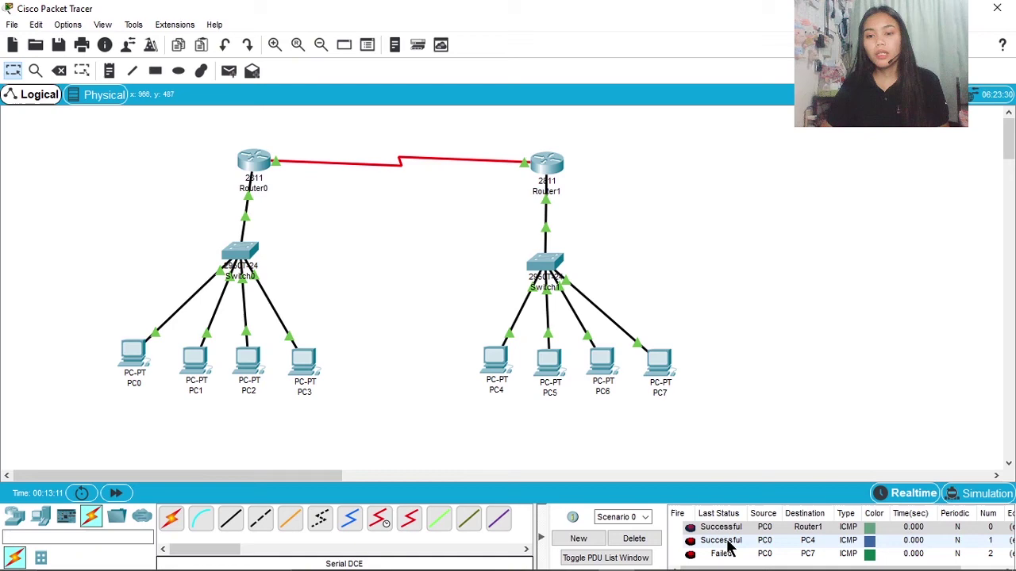
scroll(611, 369, down, 3)
scroll(635, 377, down, 1)
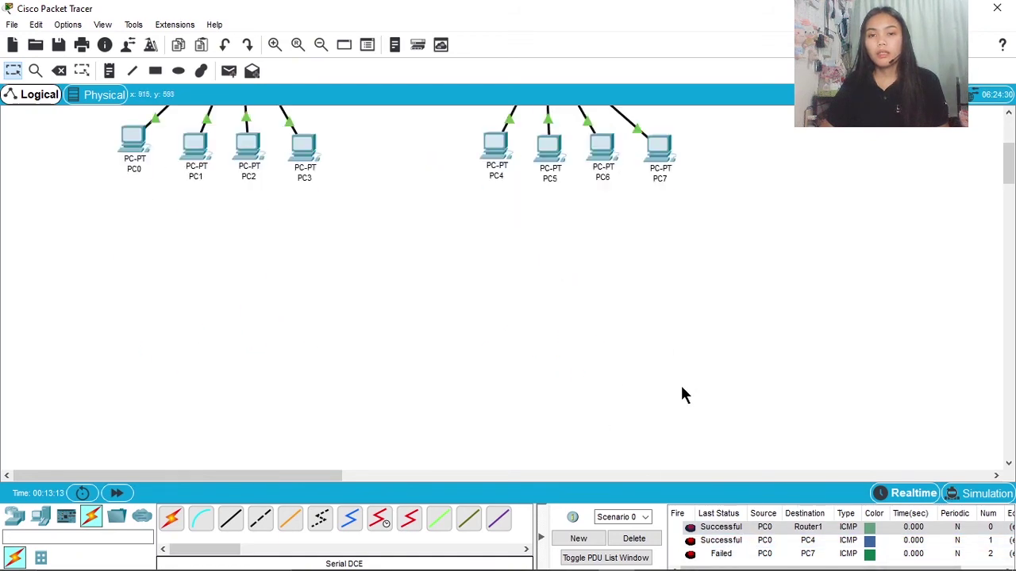
scroll(691, 401, up, 3)
- In Simulation mode, delete the old PDUs and add a new simple PDU from PC0 to PC7
click(952, 494)
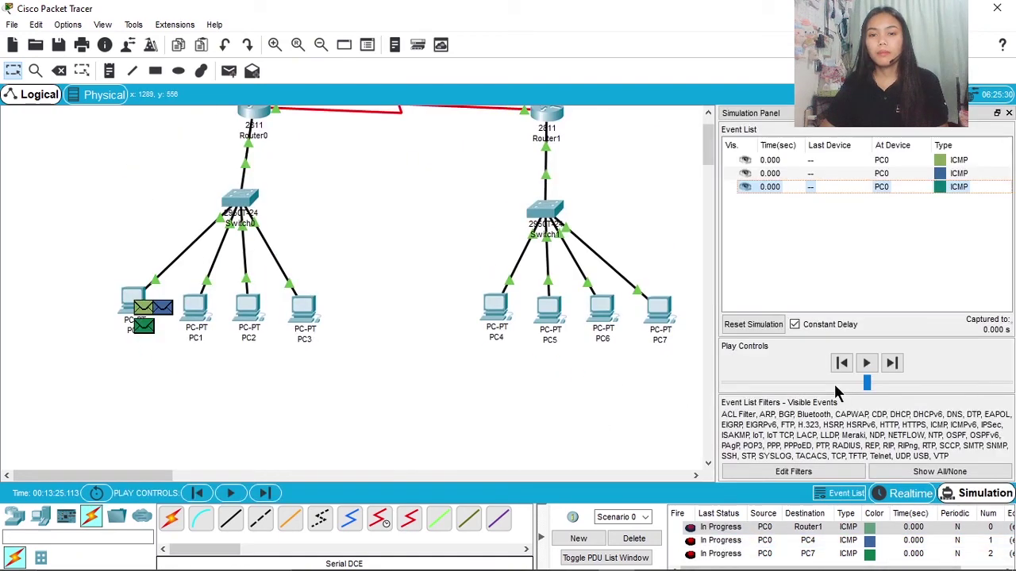
scroll(706, 316, up, 1)
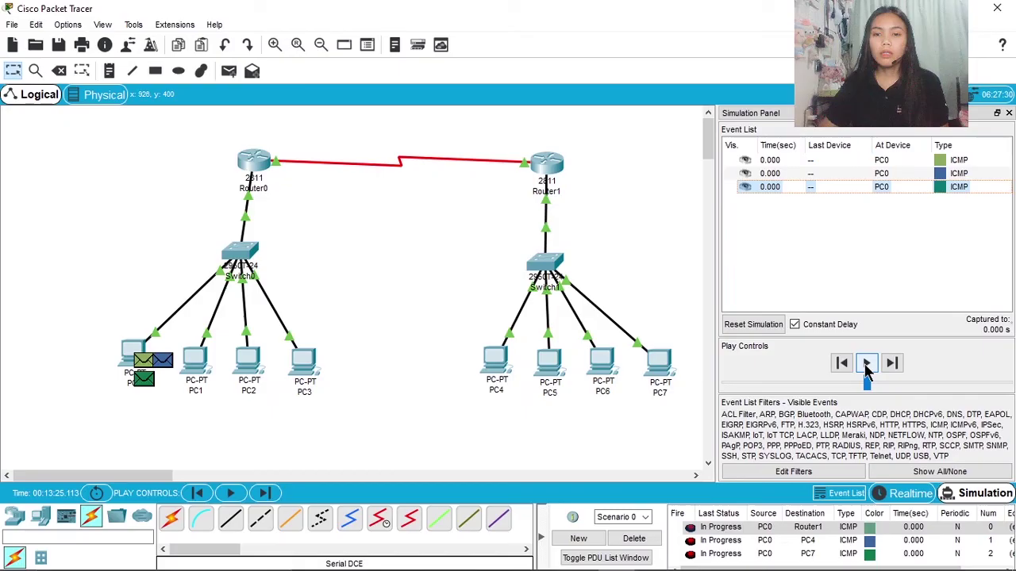
click(635, 539)
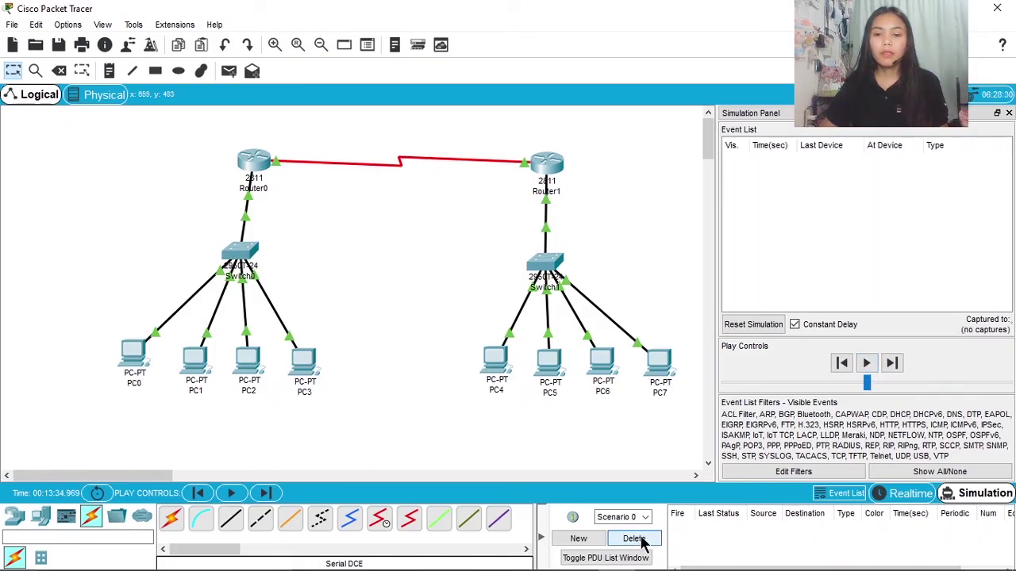
click(231, 77)
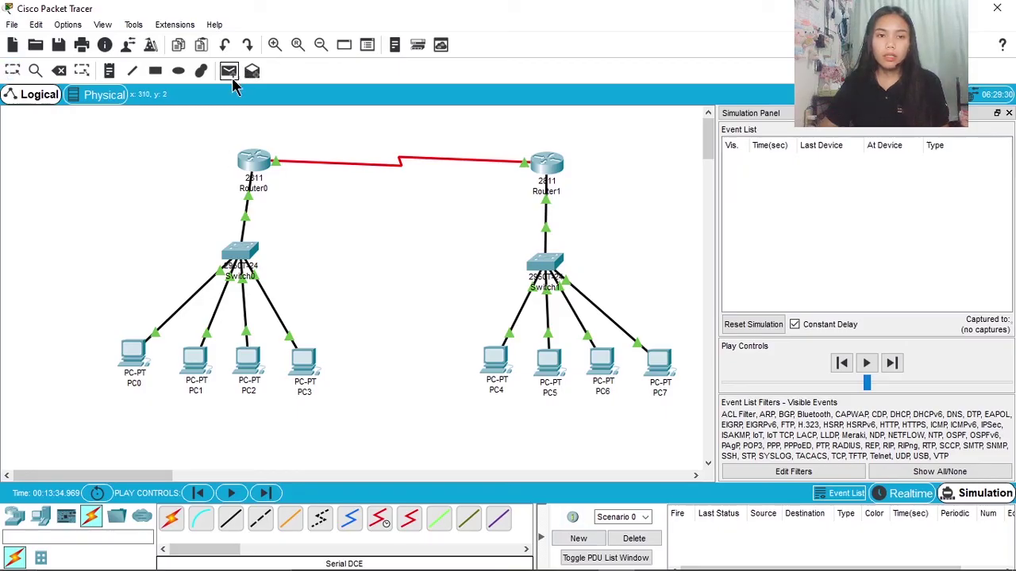
click(127, 370)
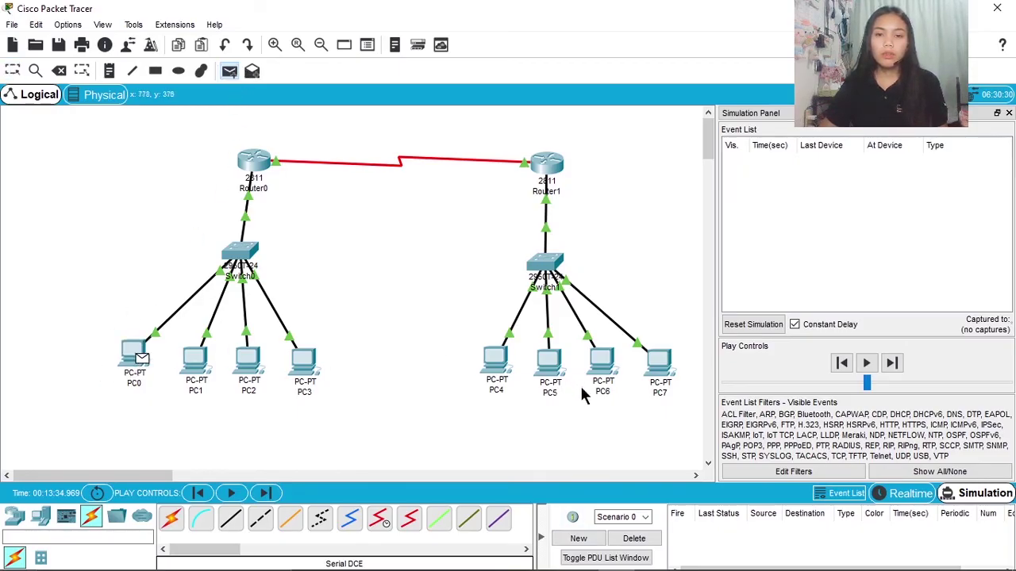
click(660, 365)
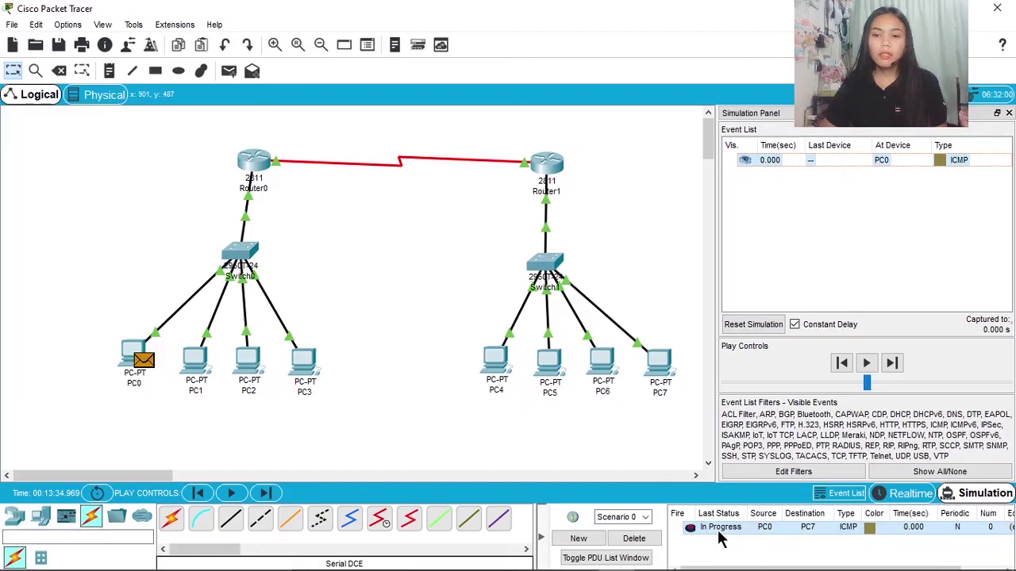
- Step the ping through the routers to PC7 and back to PC0, then delete it and close the simulation panel
click(866, 363)
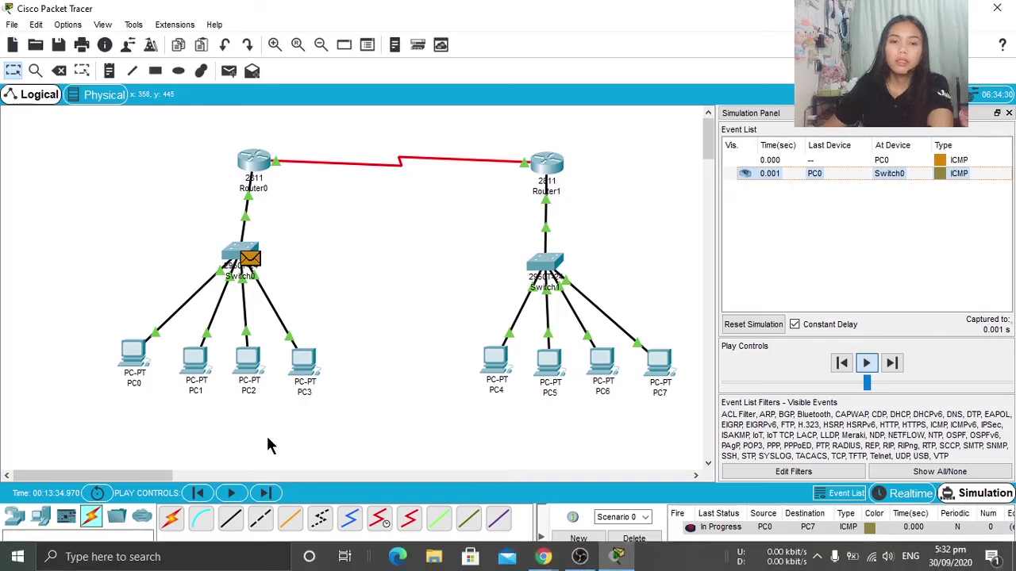
click(266, 493)
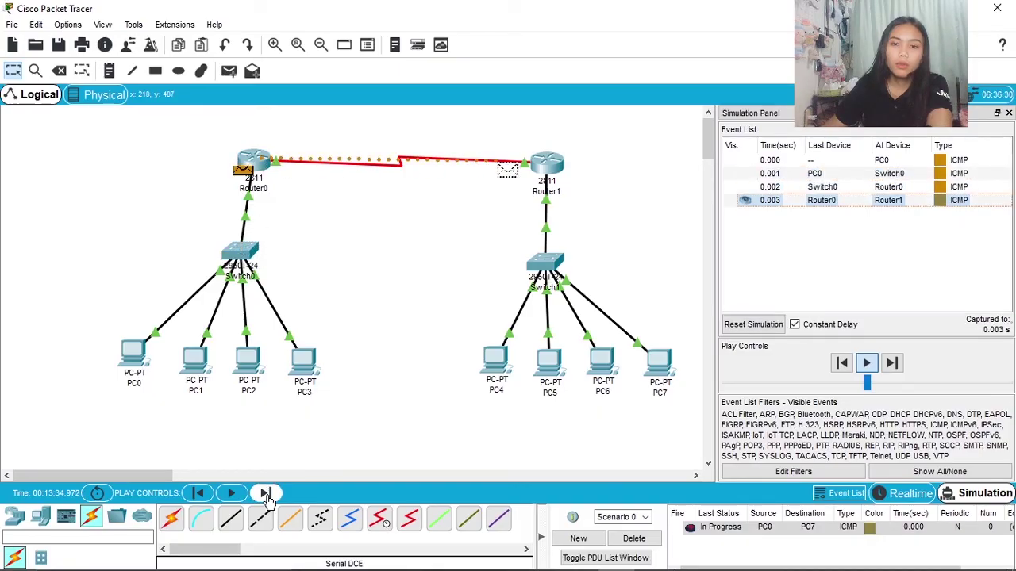
click(265, 493)
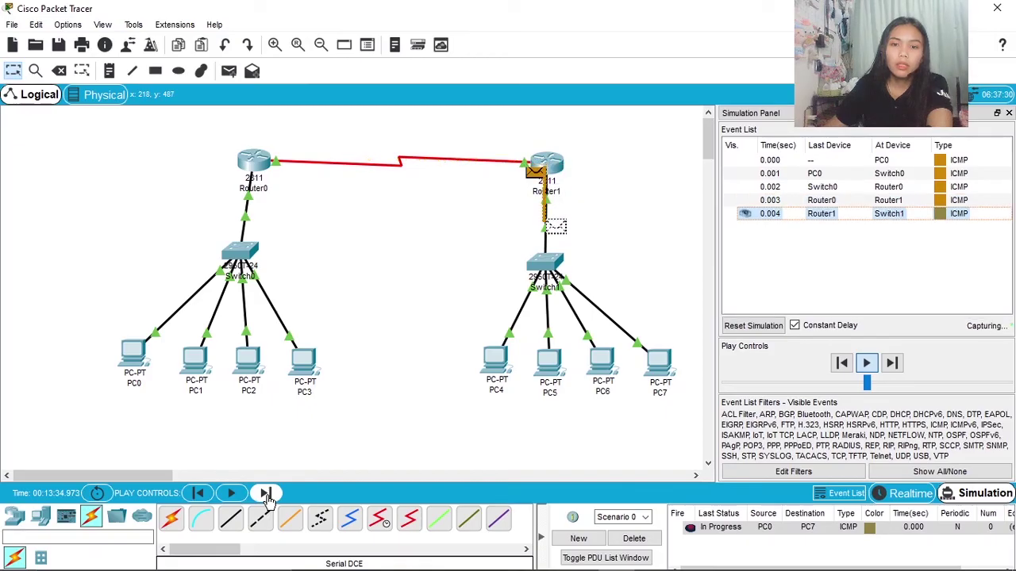
click(266, 493)
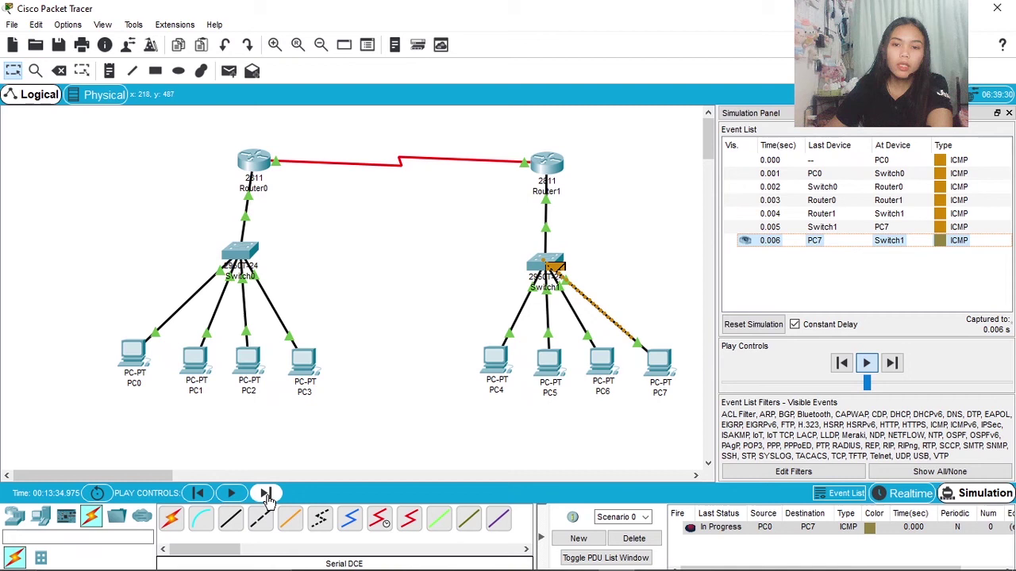
click(266, 493)
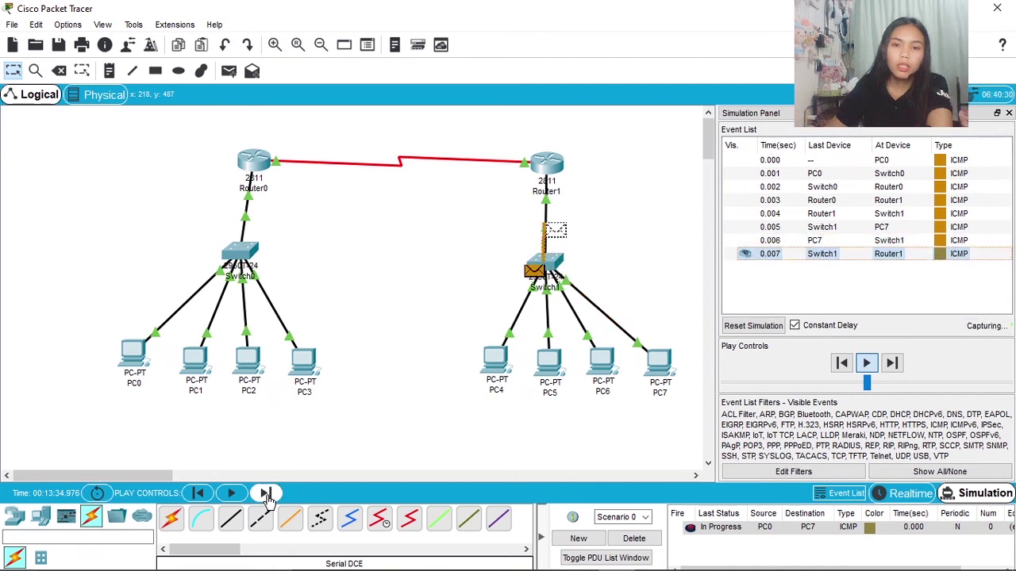
click(266, 493)
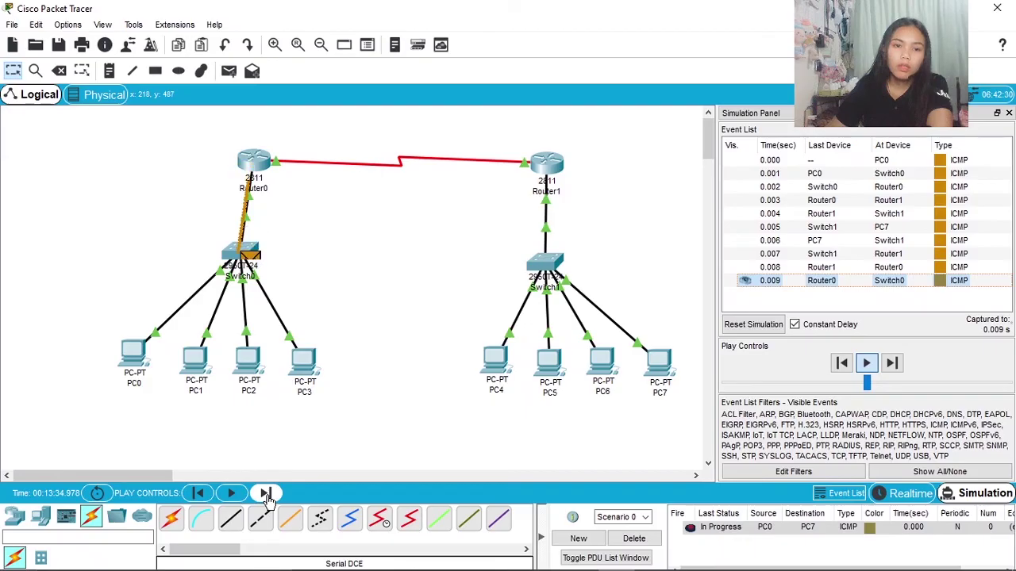
click(266, 493)
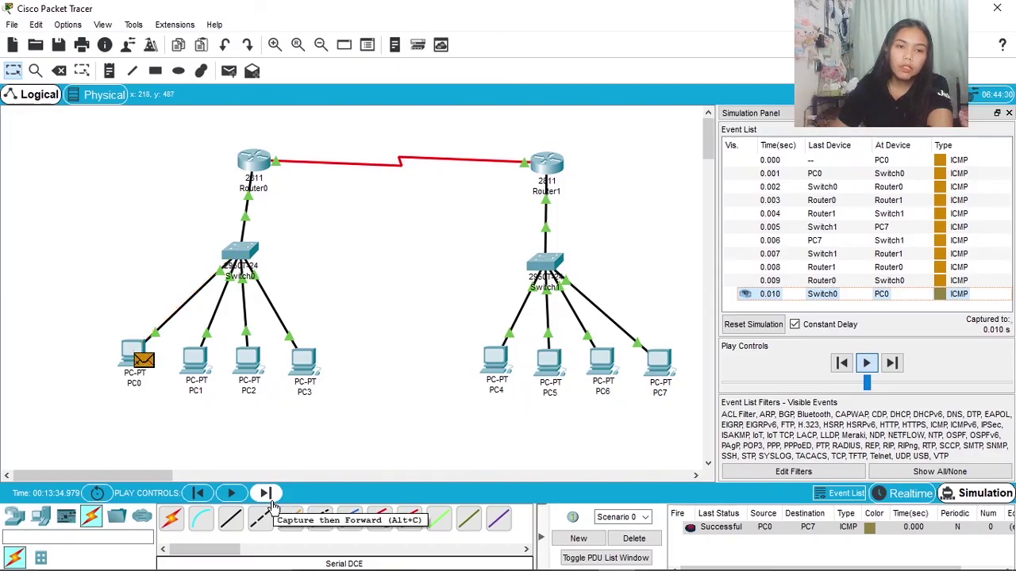
click(267, 494)
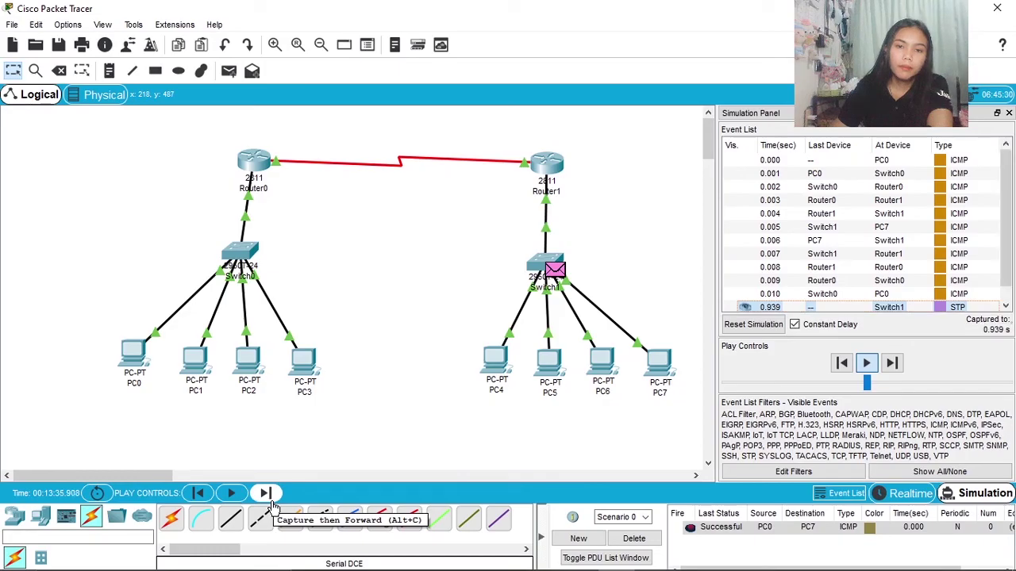
click(268, 496)
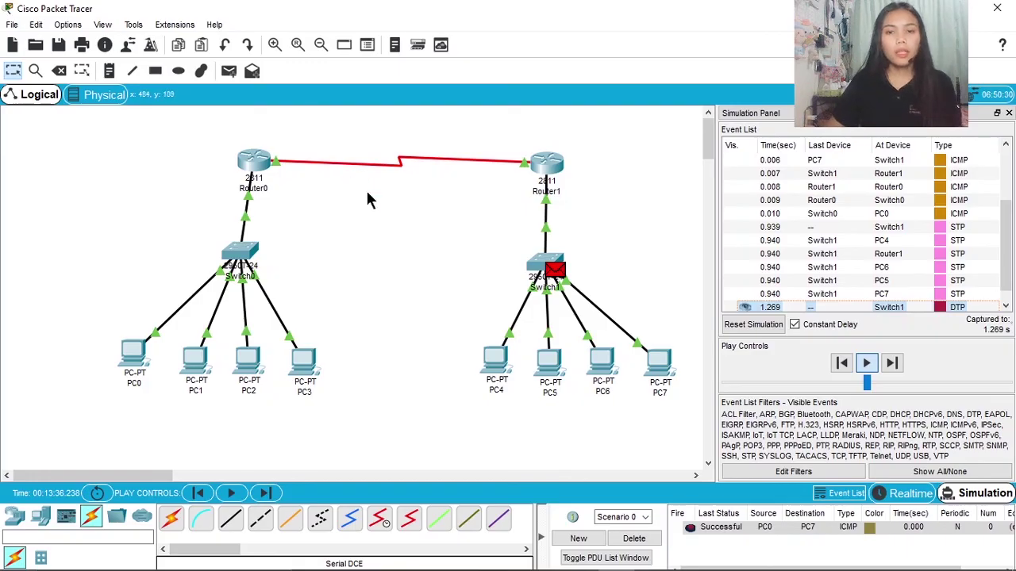
click(633, 539)
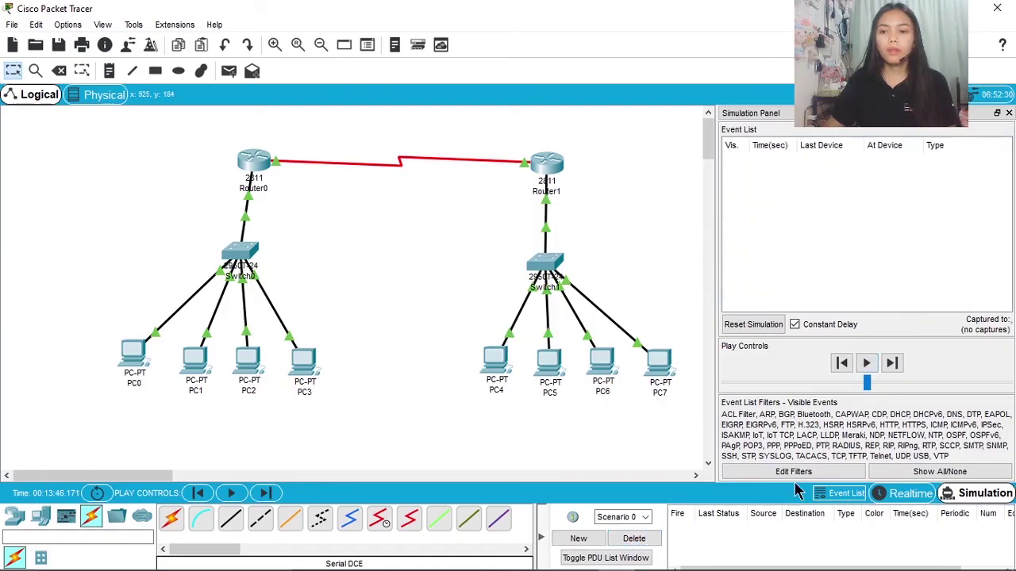
click(1008, 114)
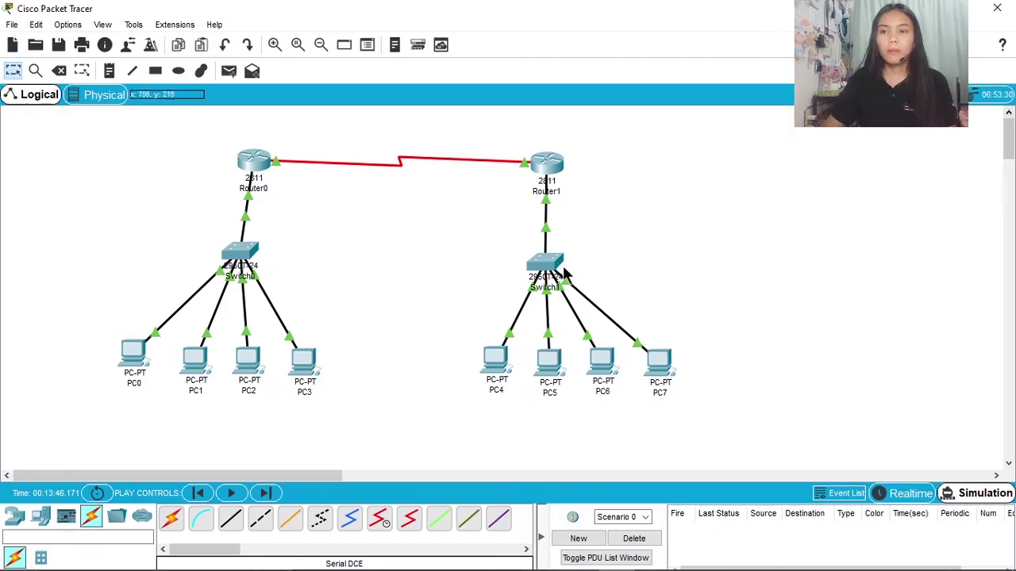
- In the Physical workspace, go into Home City and then the Corporate Office
click(96, 95)
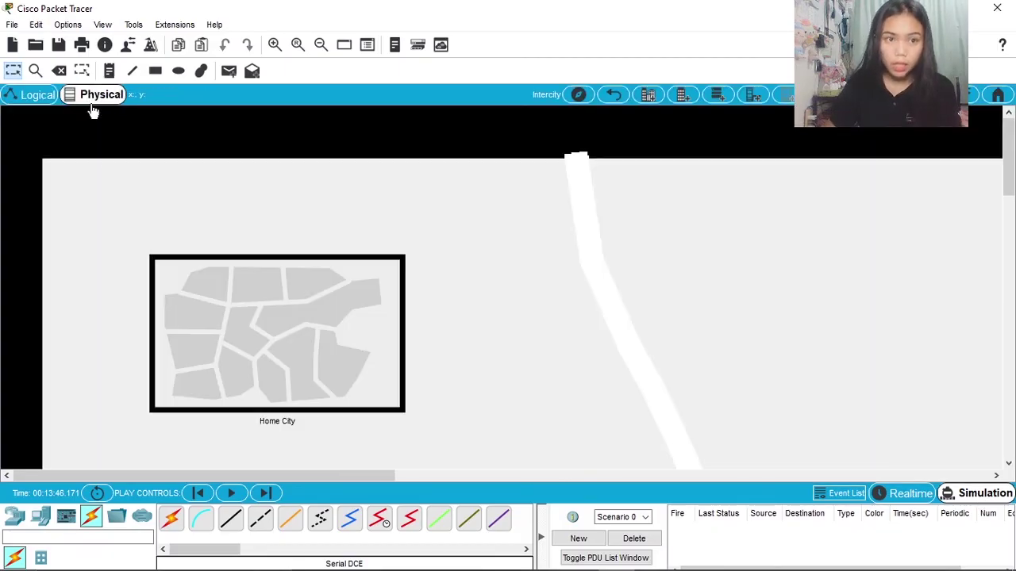
click(276, 335)
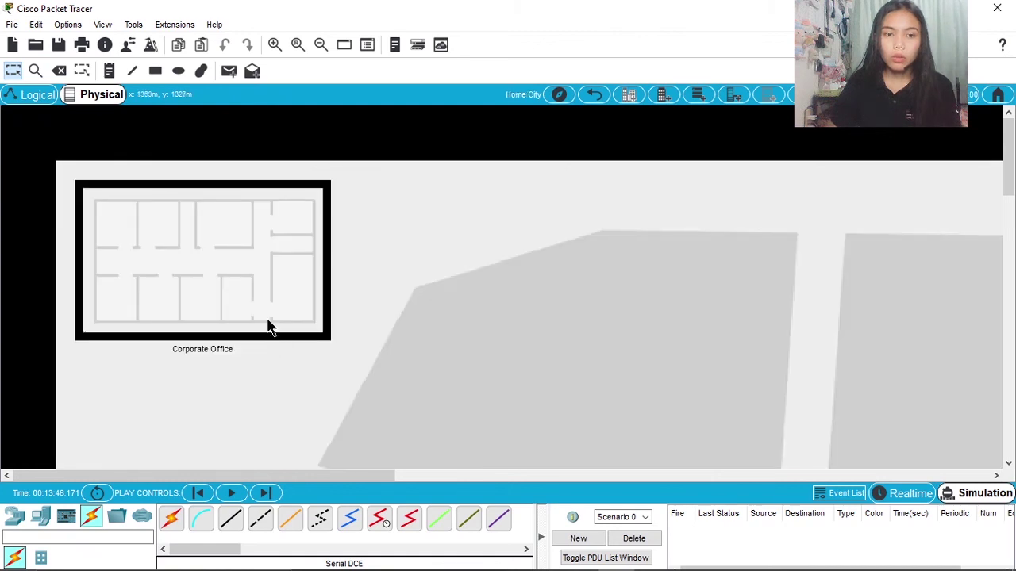
click(190, 270)
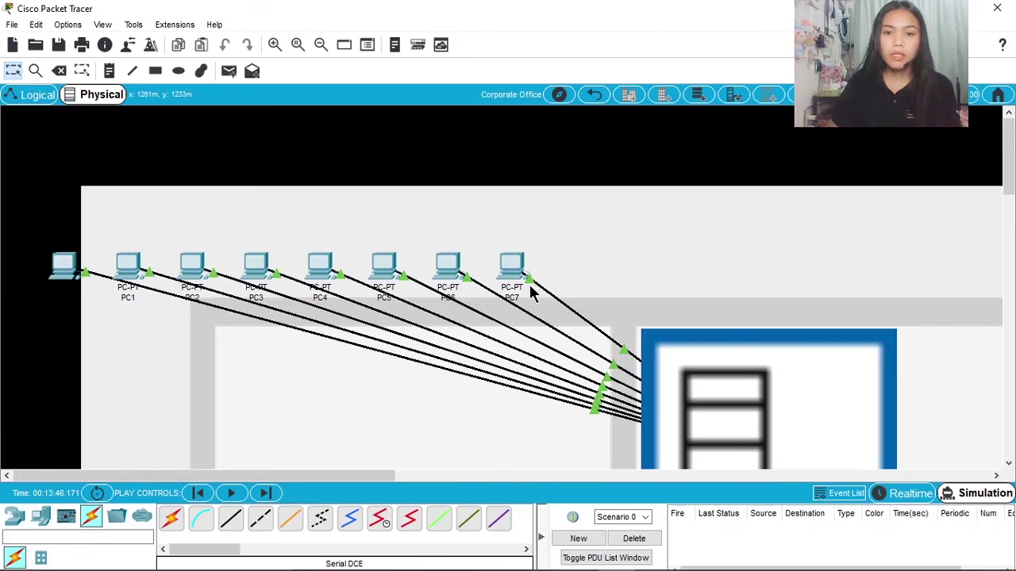
- Drag PC7, PC6, PC5 and PC4 side by side into a group at the upper right
drag(516, 280, 731, 252)
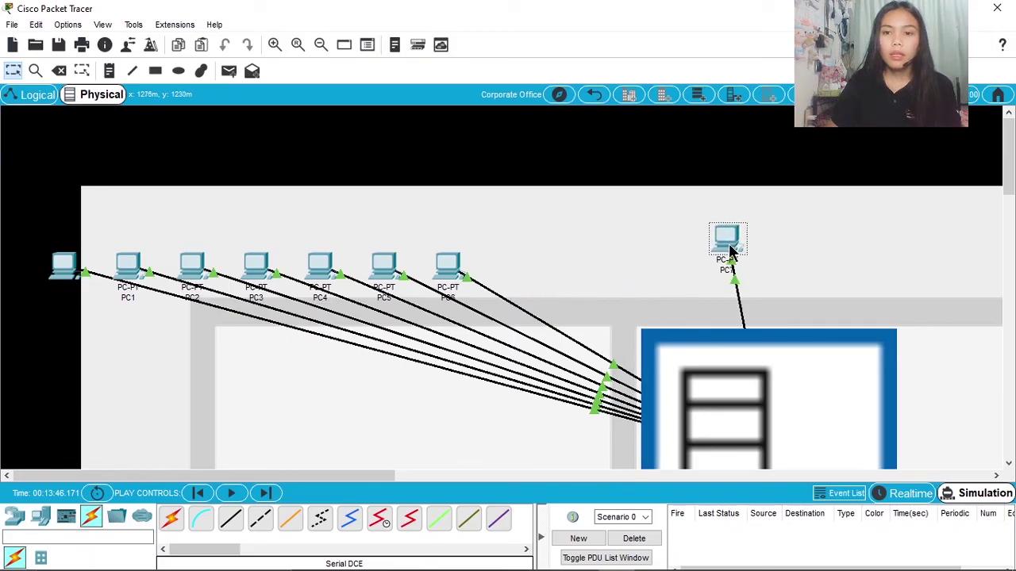
drag(451, 278, 689, 253)
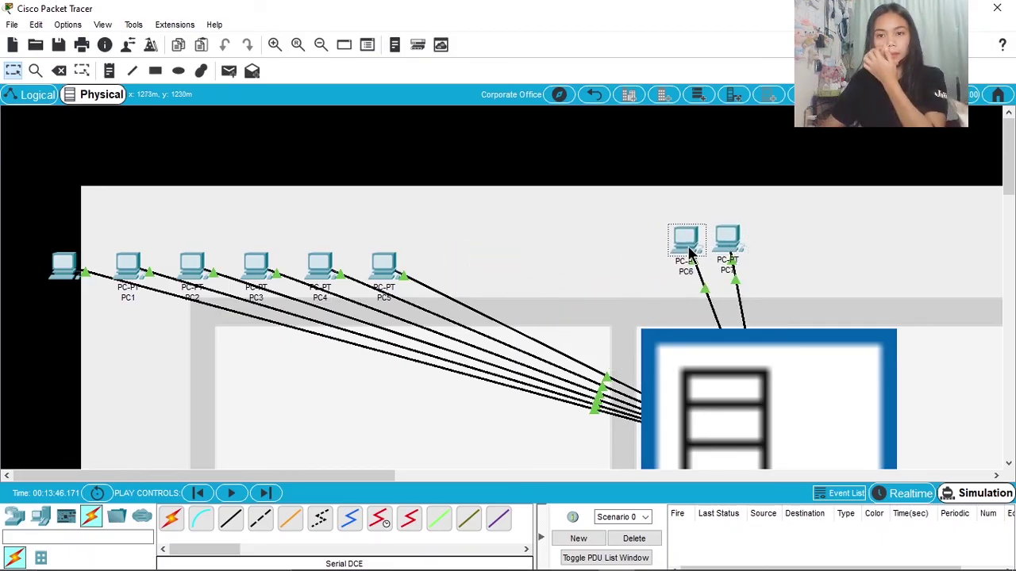
drag(379, 274, 617, 256)
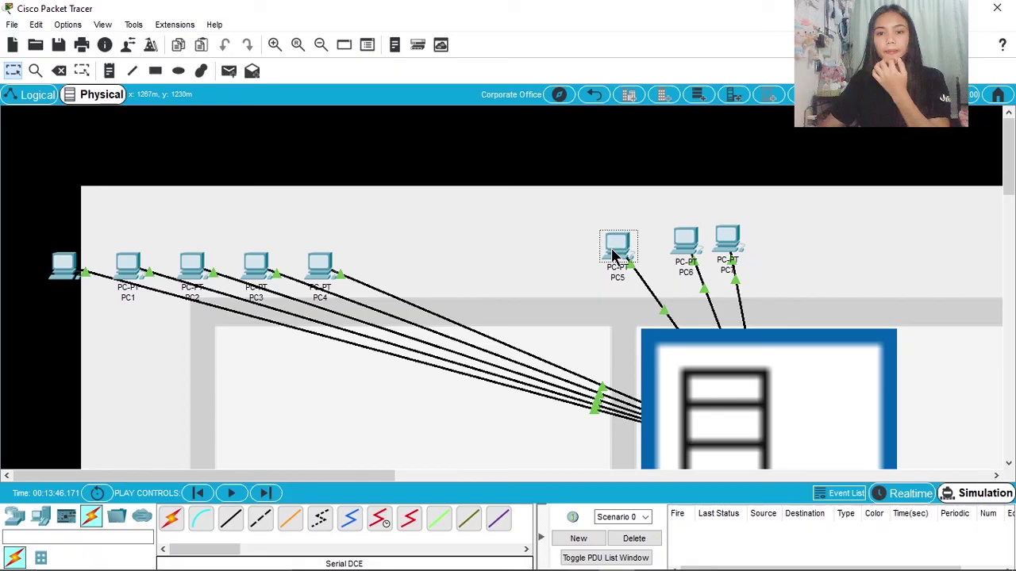
drag(326, 274, 553, 255)
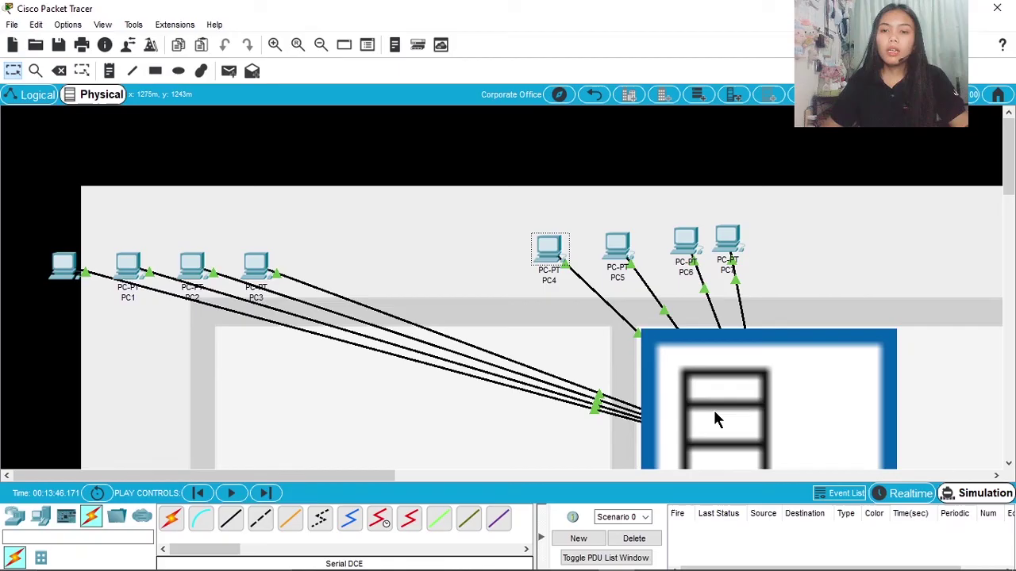
- Zoom out over the office and view the Main Wiring Closet rack with its routers, switches and cabled ports
click(322, 46)
click(323, 45)
click(325, 46)
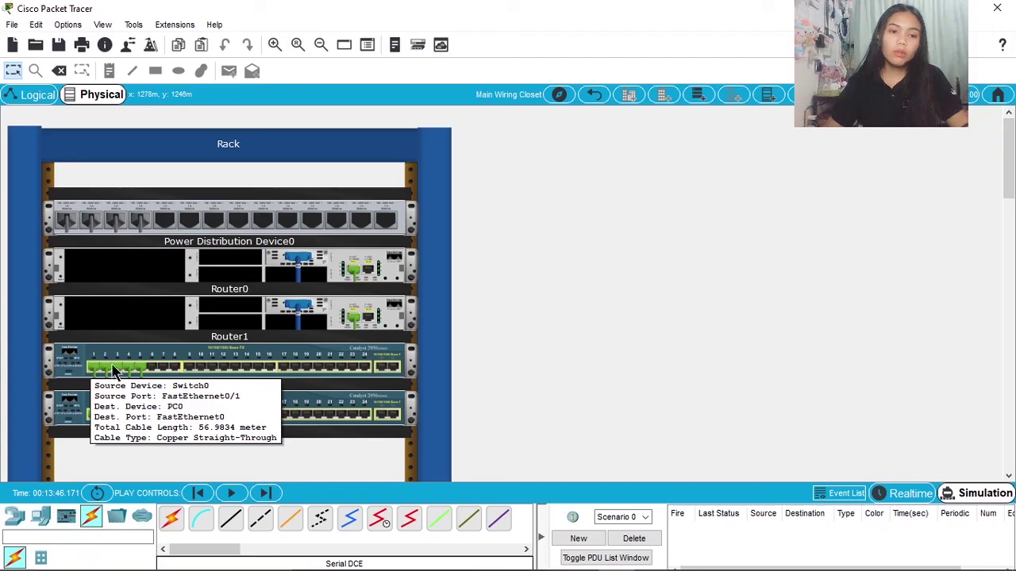
mouse_move(109, 376)
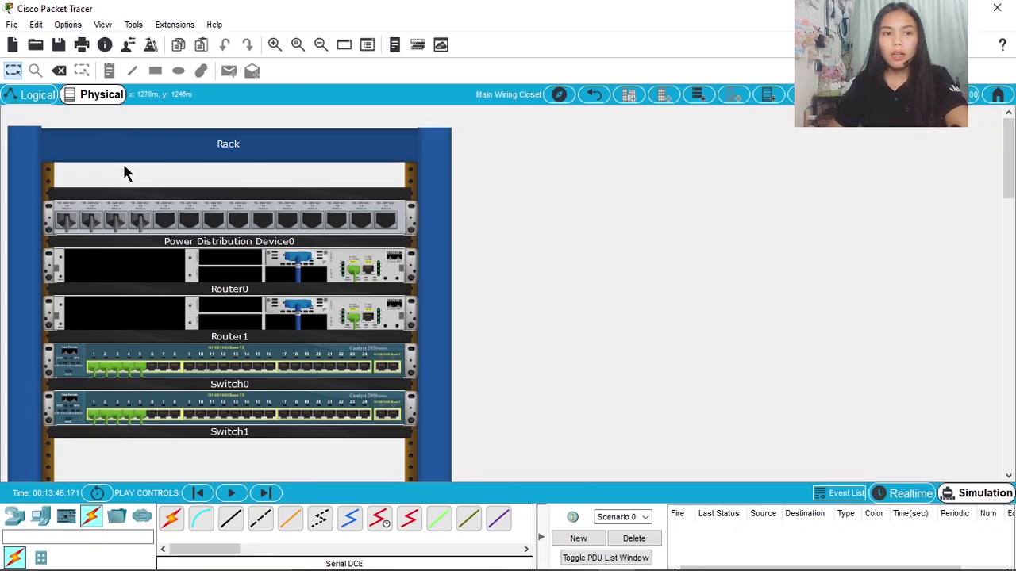
- Switch back to the Logical workspace showing the finished two-router topology
click(7, 100)
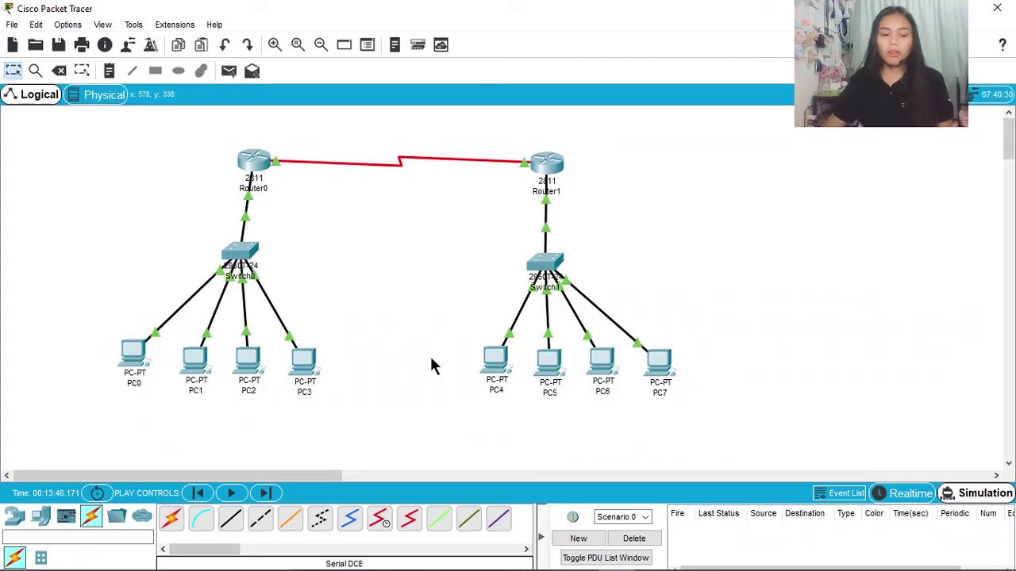